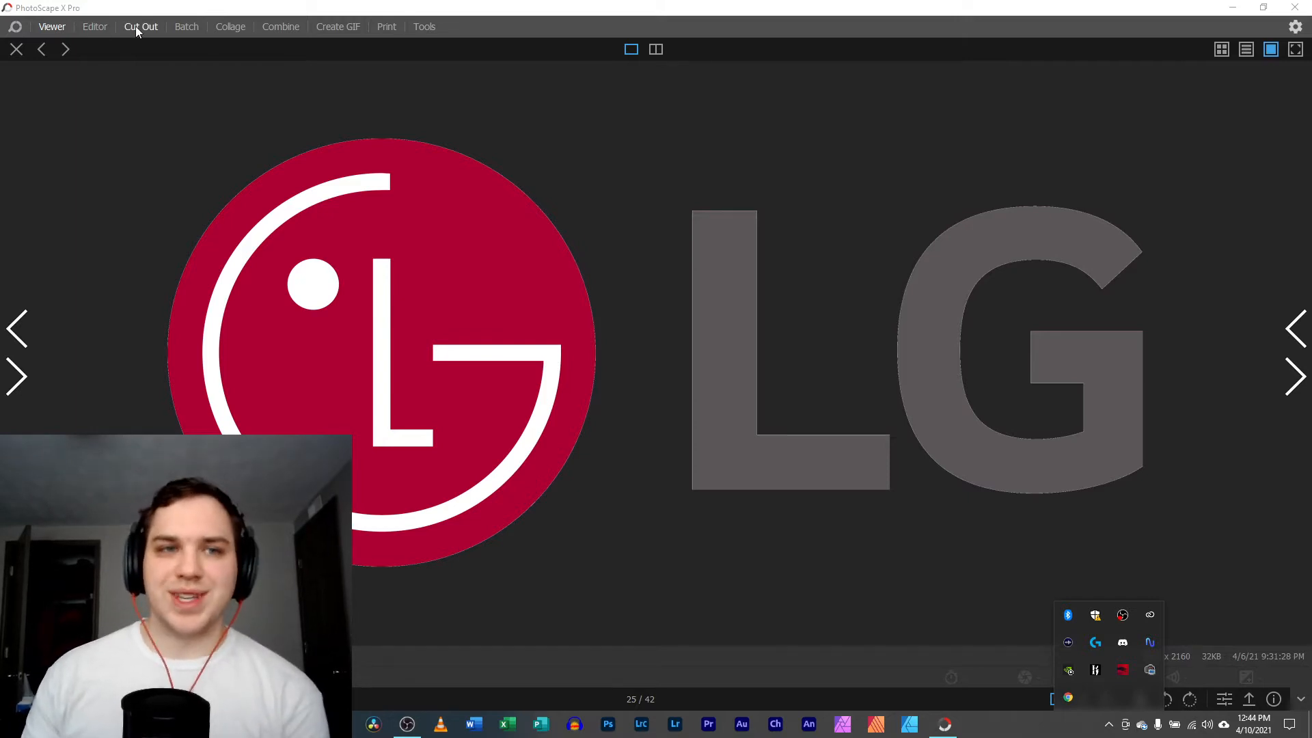
- Create a blank 1080 x 1080 px canvas with a white background and show the editor's retouching and drawing tools
click(136, 27)
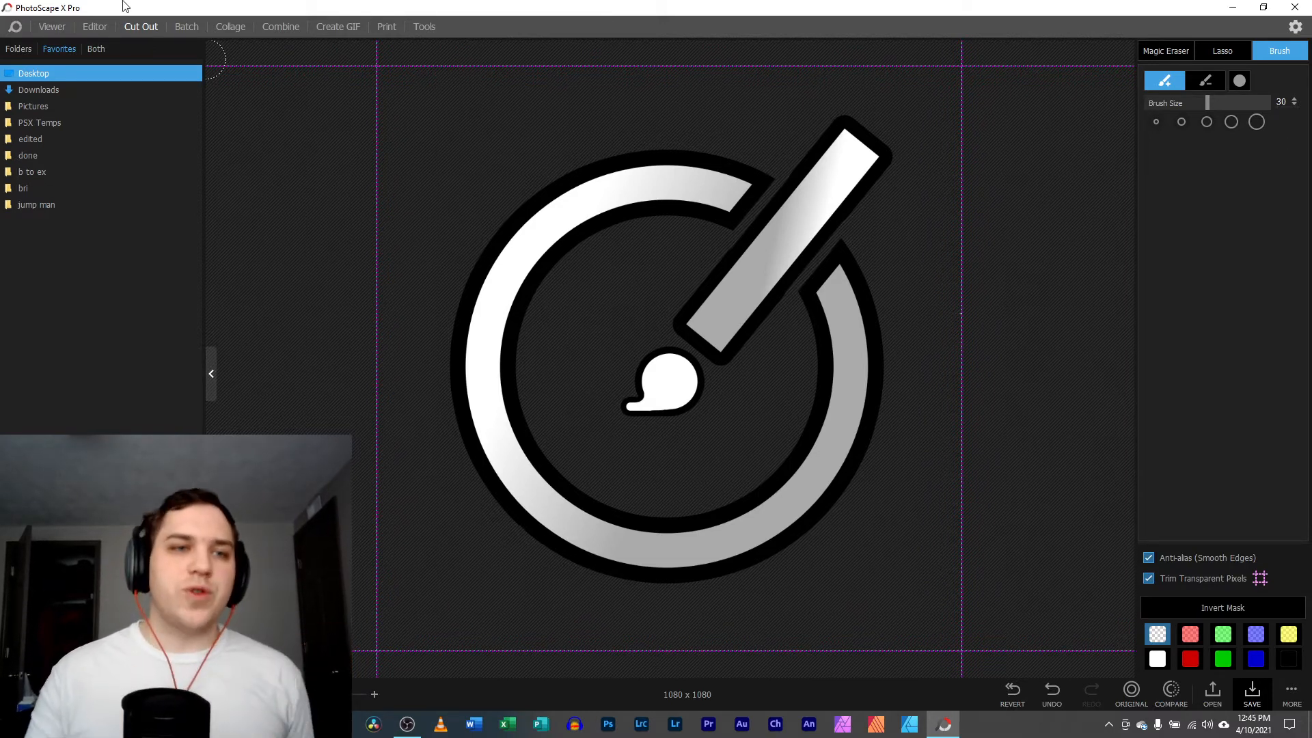
click(95, 26)
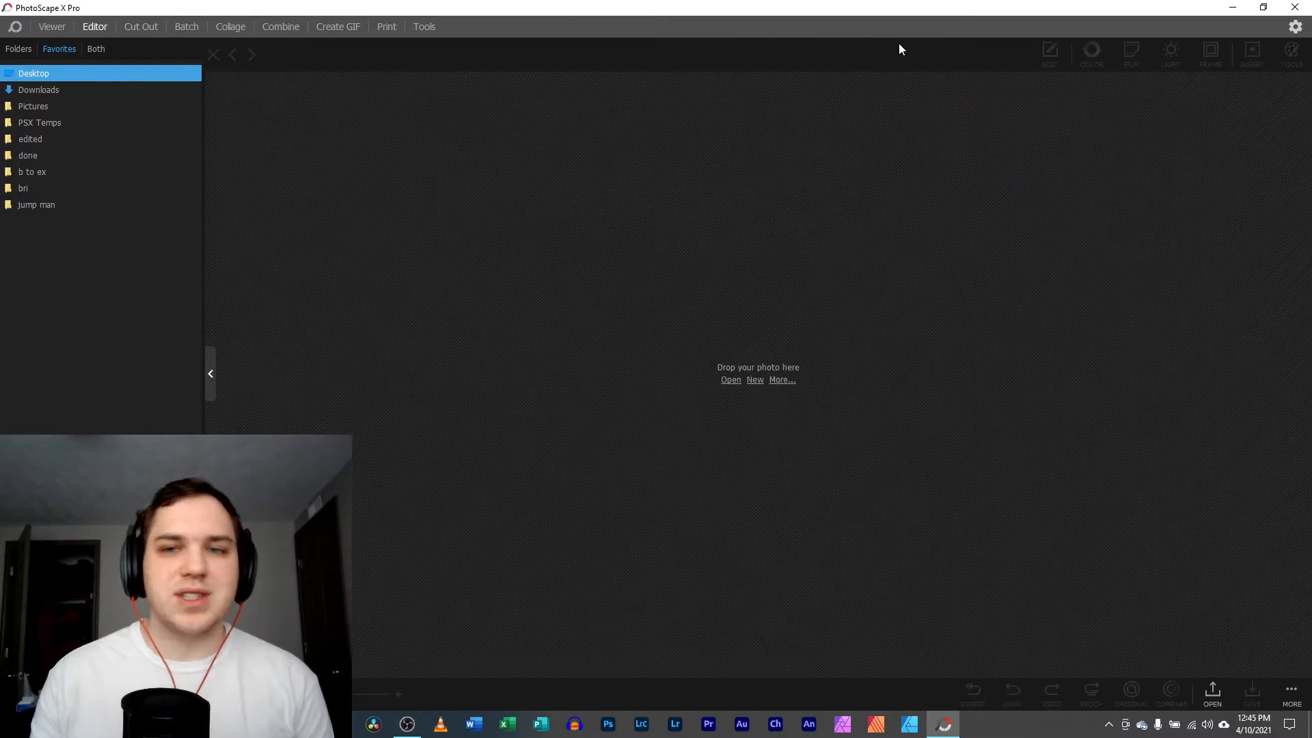
click(754, 380)
click(675, 414)
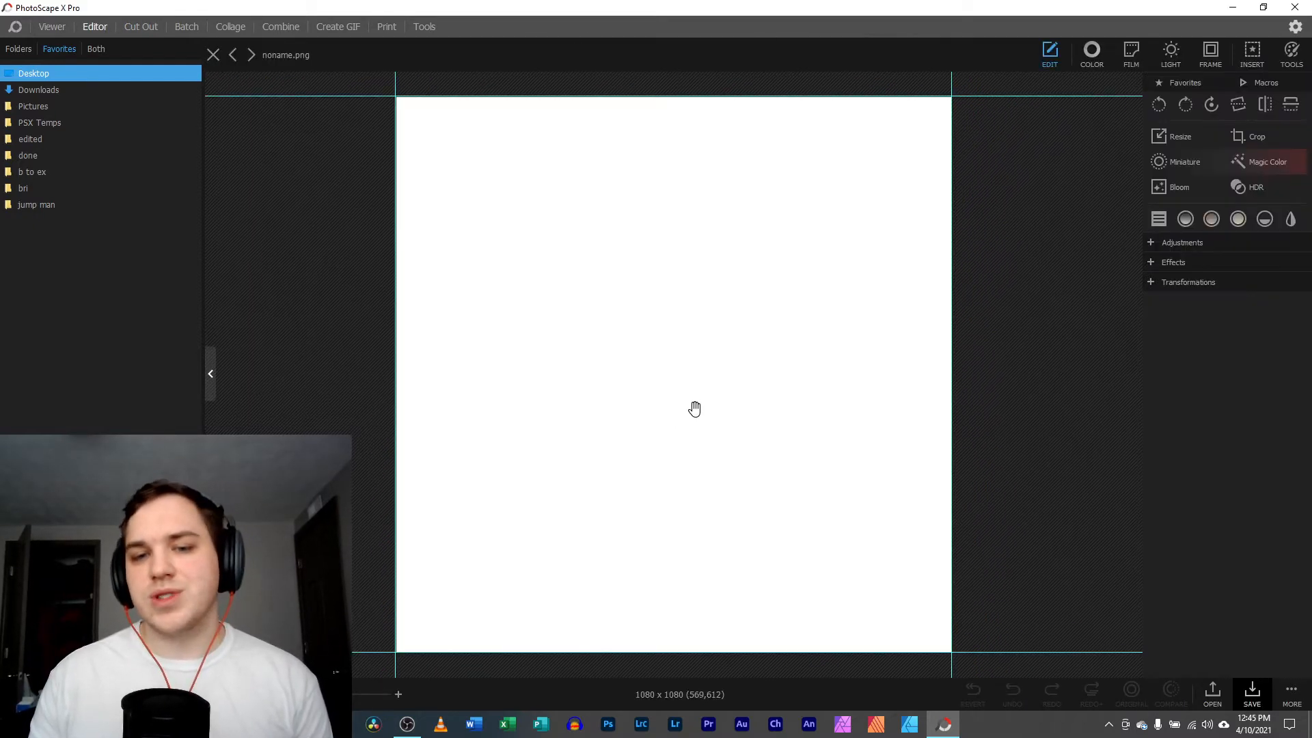
click(1291, 52)
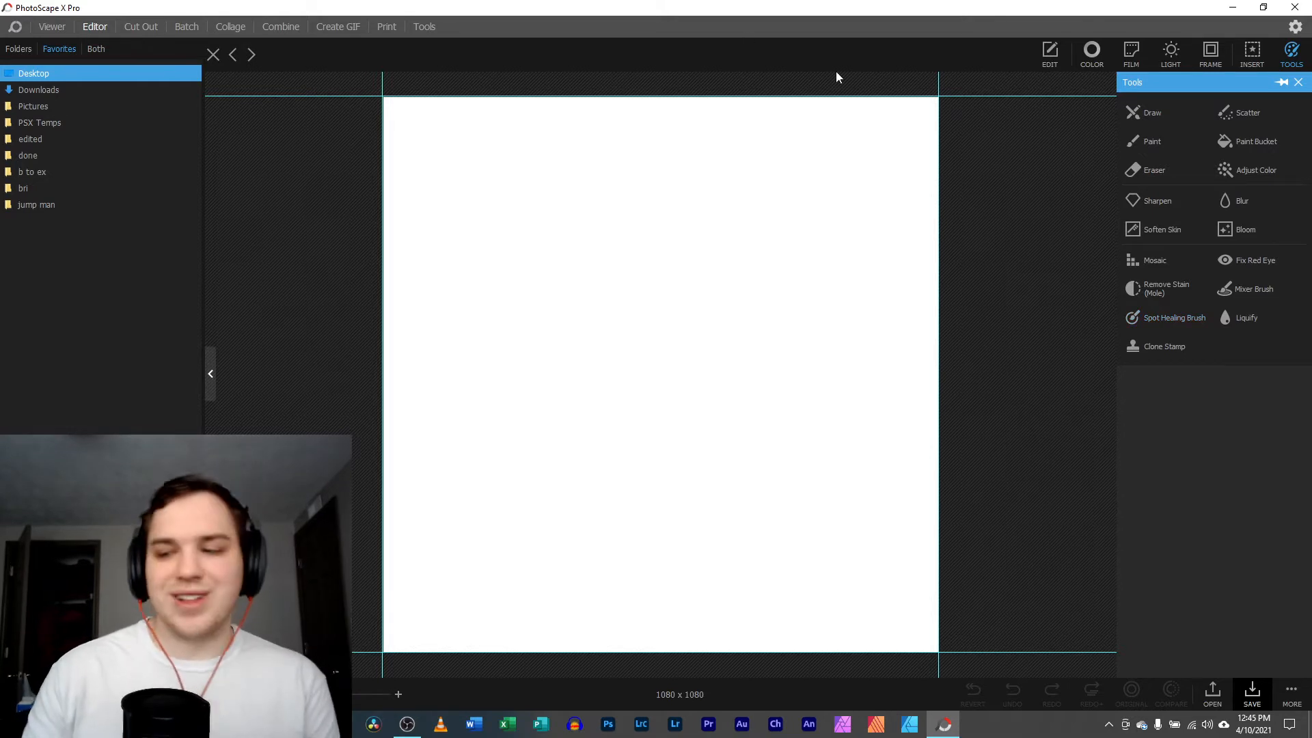
- Copy the finished brush logo from the Cut Out workspace to the clipboard
click(139, 26)
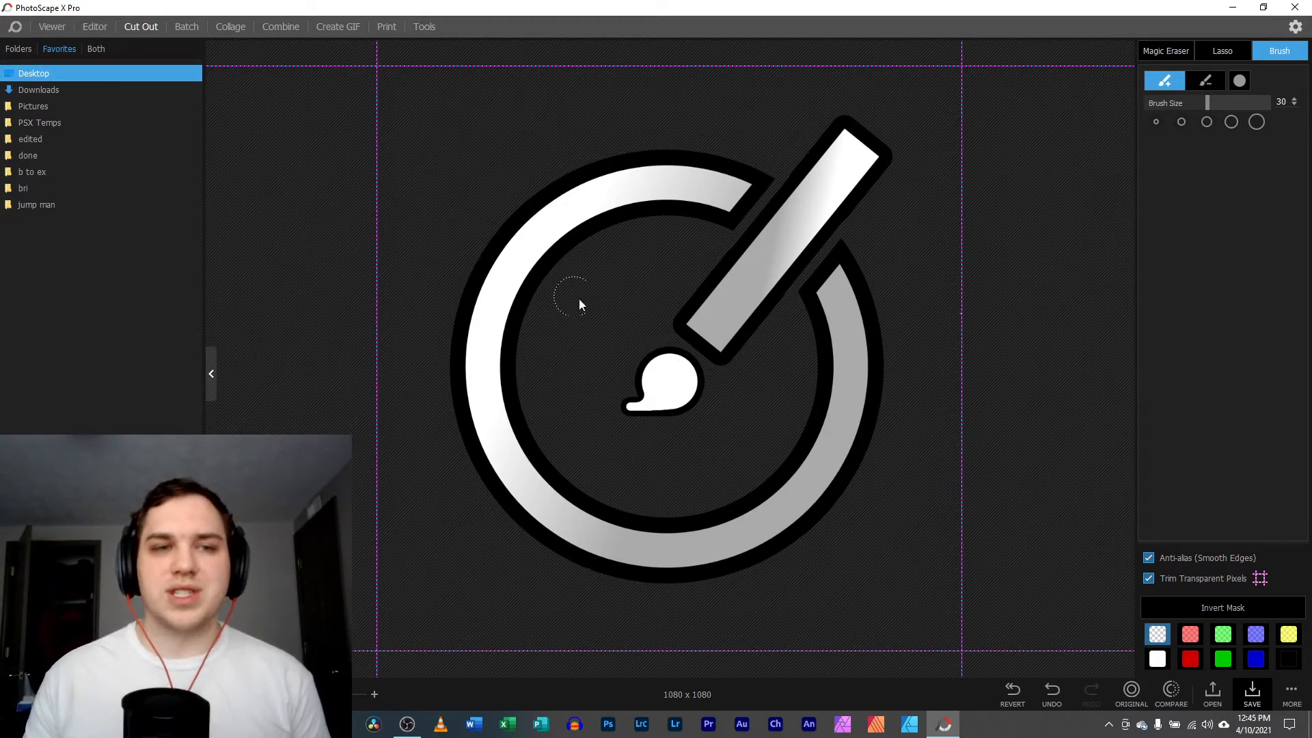
right_click(591, 262)
click(645, 338)
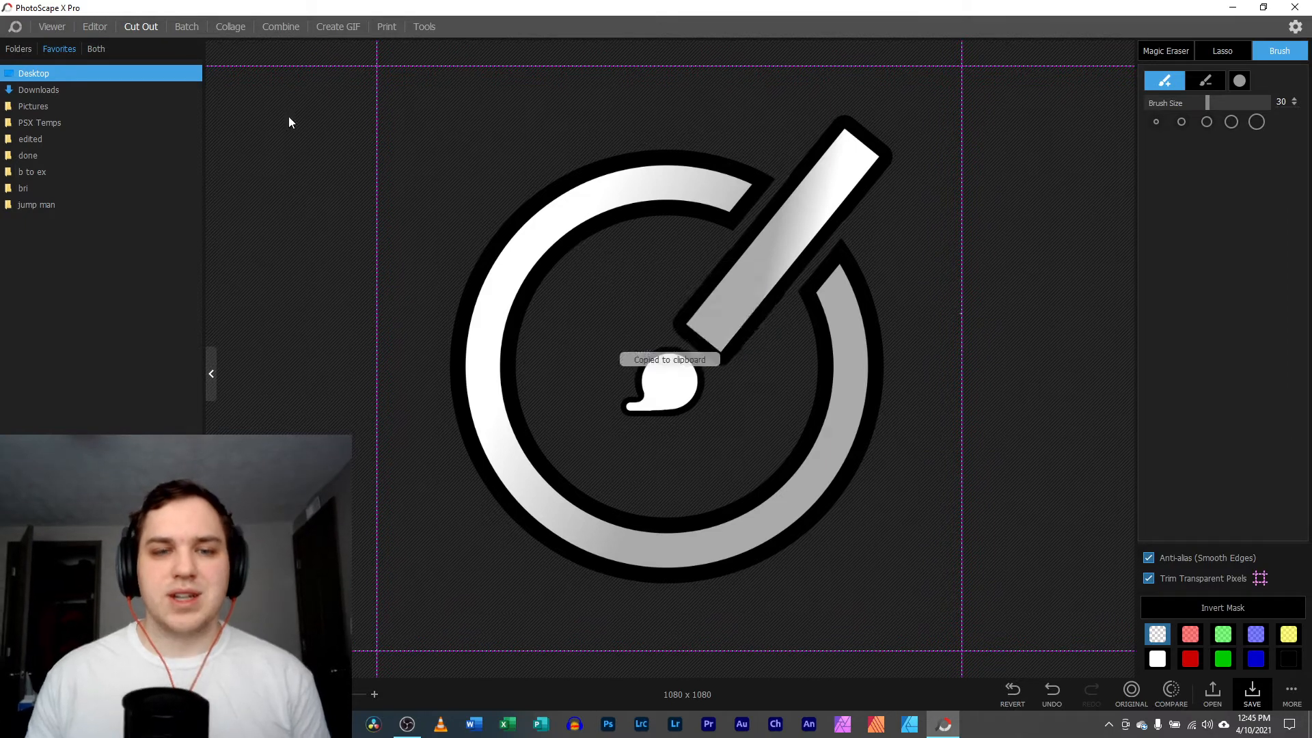
- Close the white canvas in the Editor and create a new 1080 x 1080 px canvas with a transparent background
click(102, 27)
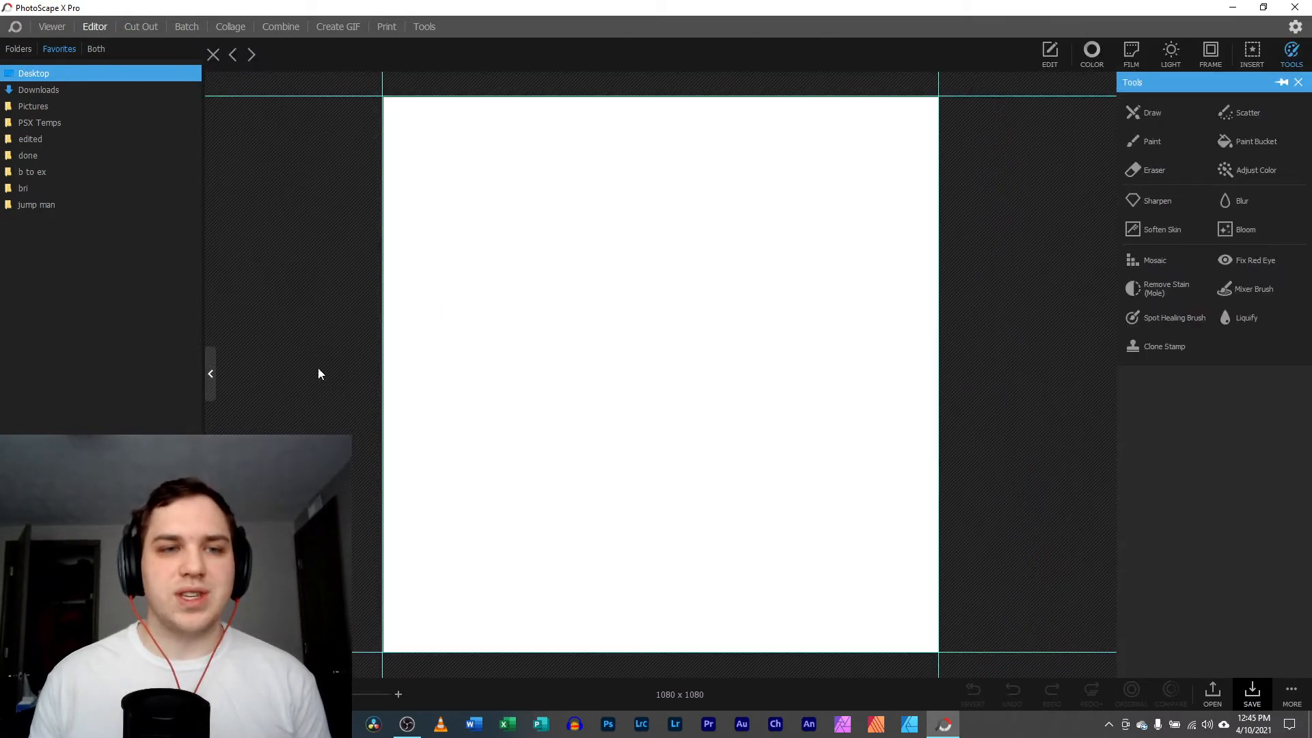
click(210, 52)
click(755, 380)
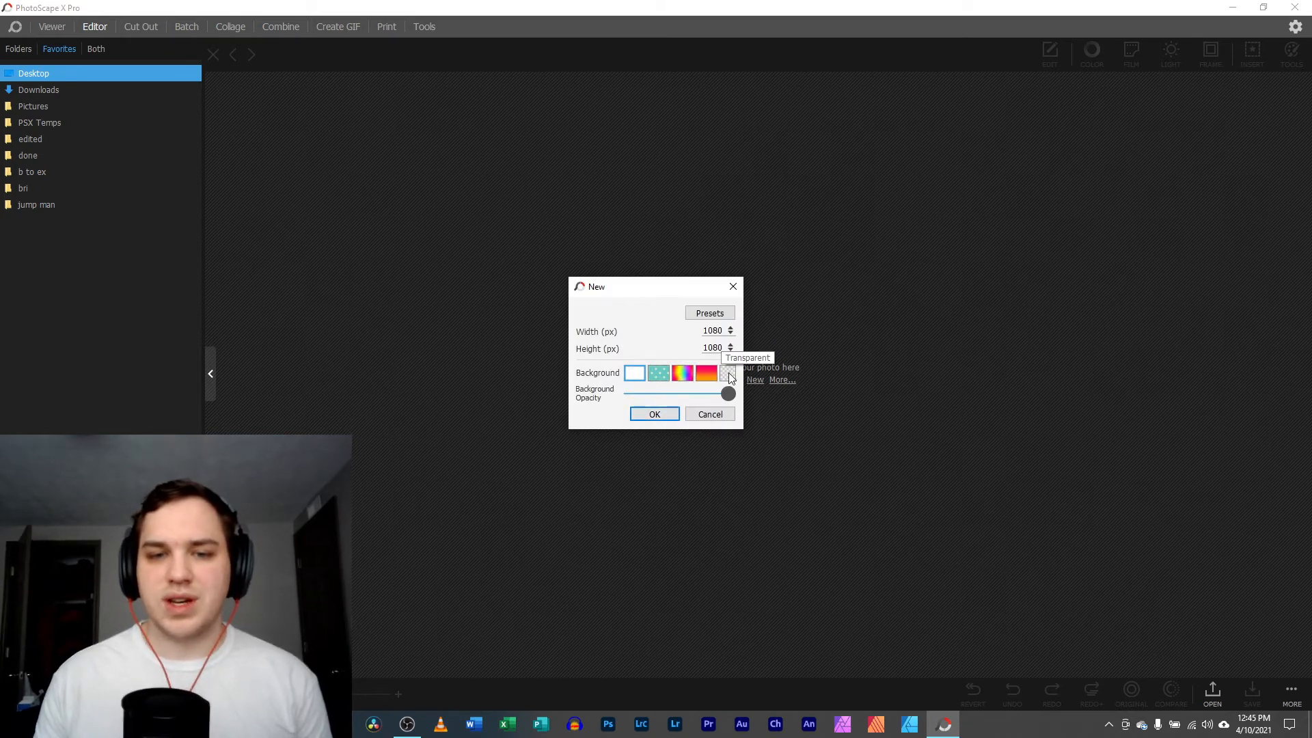
click(656, 415)
- Paste the copied logo onto the transparent canvas, move it past the canvas's left edge as a reference, and deselect it
right_click(416, 387)
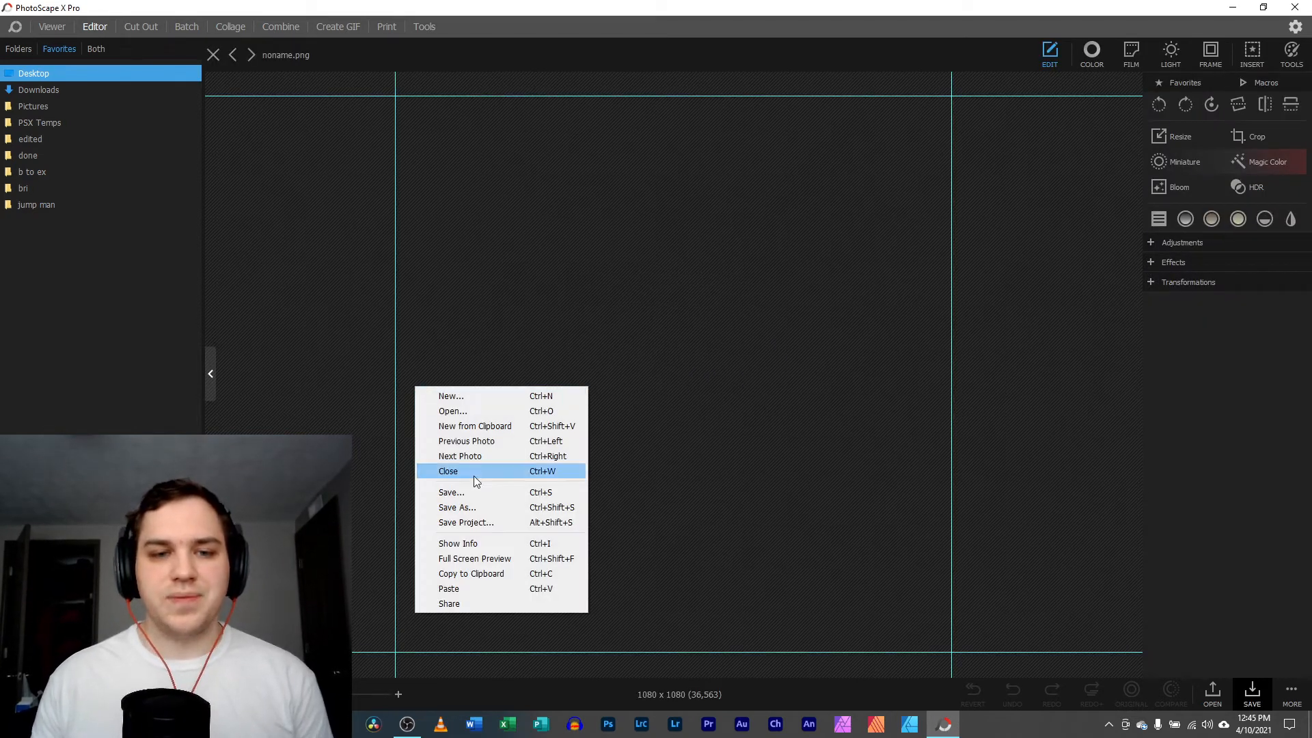
click(461, 586)
mouse_move(745, 435)
mouse_down()
mouse_move(362, 420)
mouse_move(604, 439)
mouse_up()
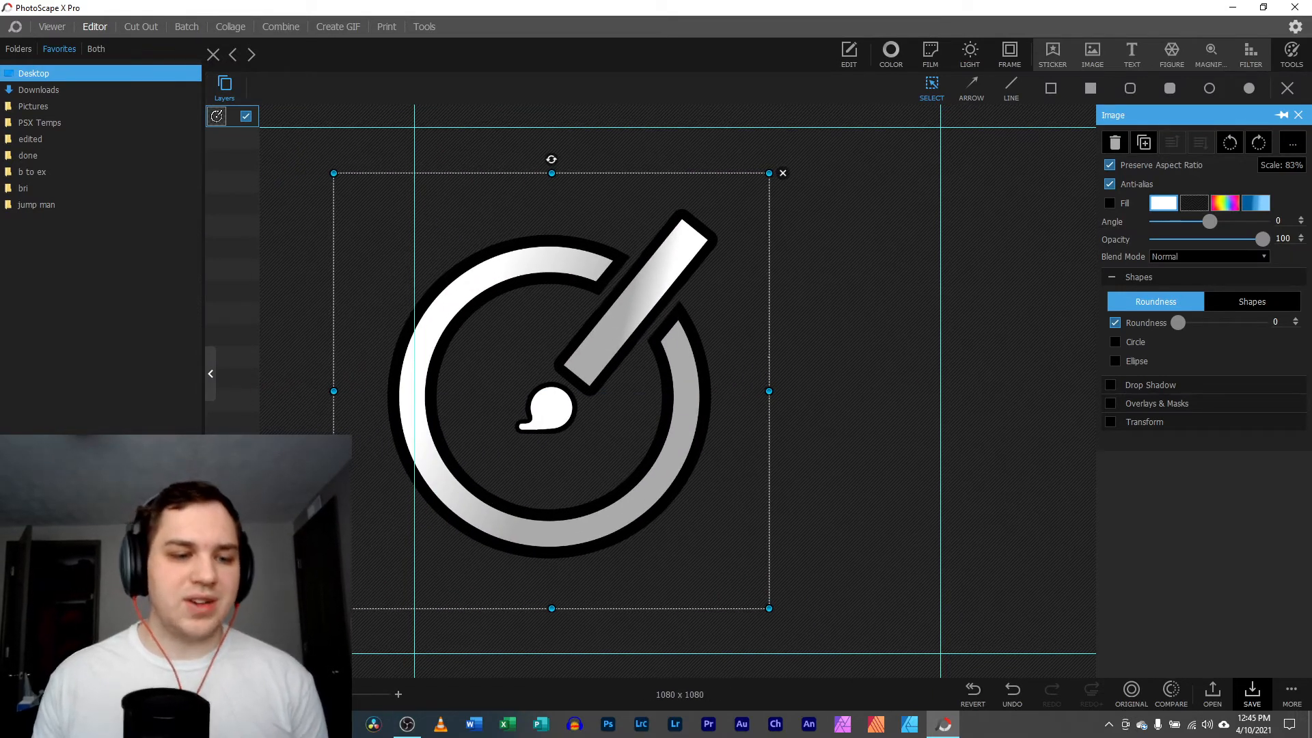
drag(516, 491, 415, 491)
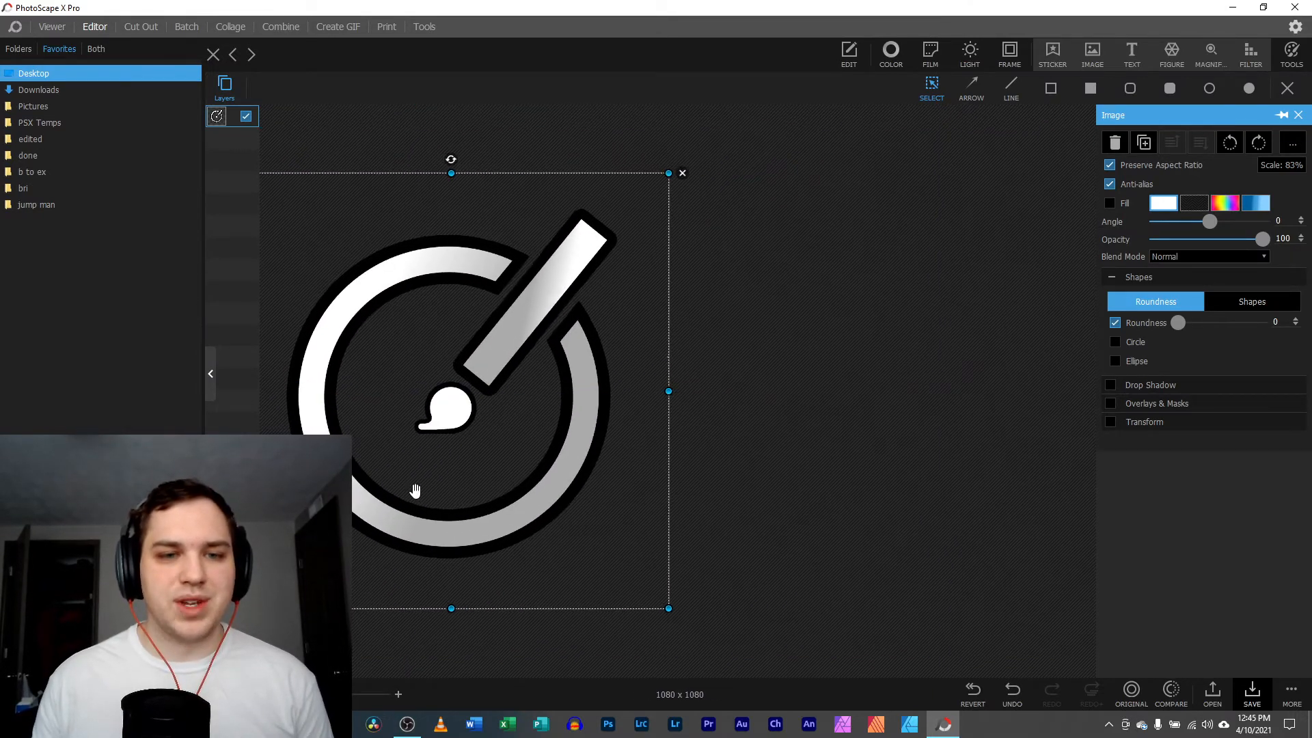
click(735, 477)
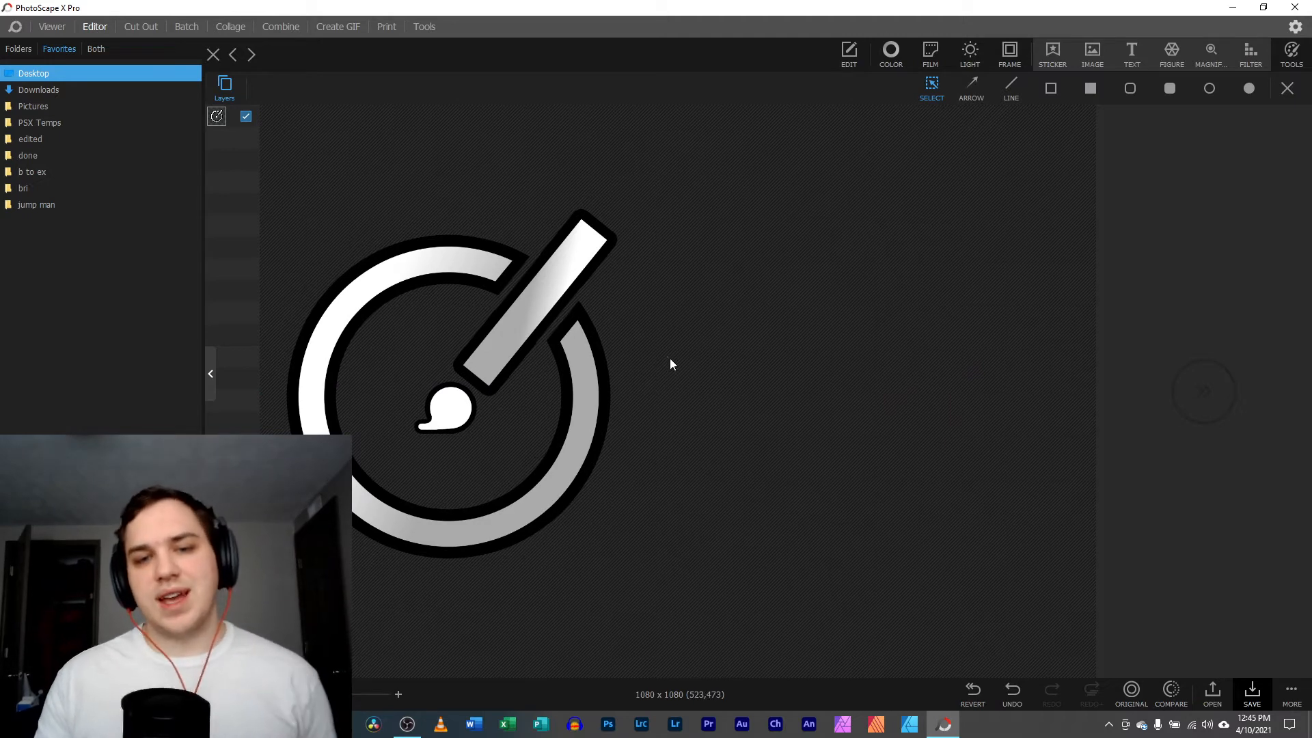
- Draw a hollow circle about 653 x 653 px beside the reference logo
click(1208, 90)
drag(669, 220, 995, 550)
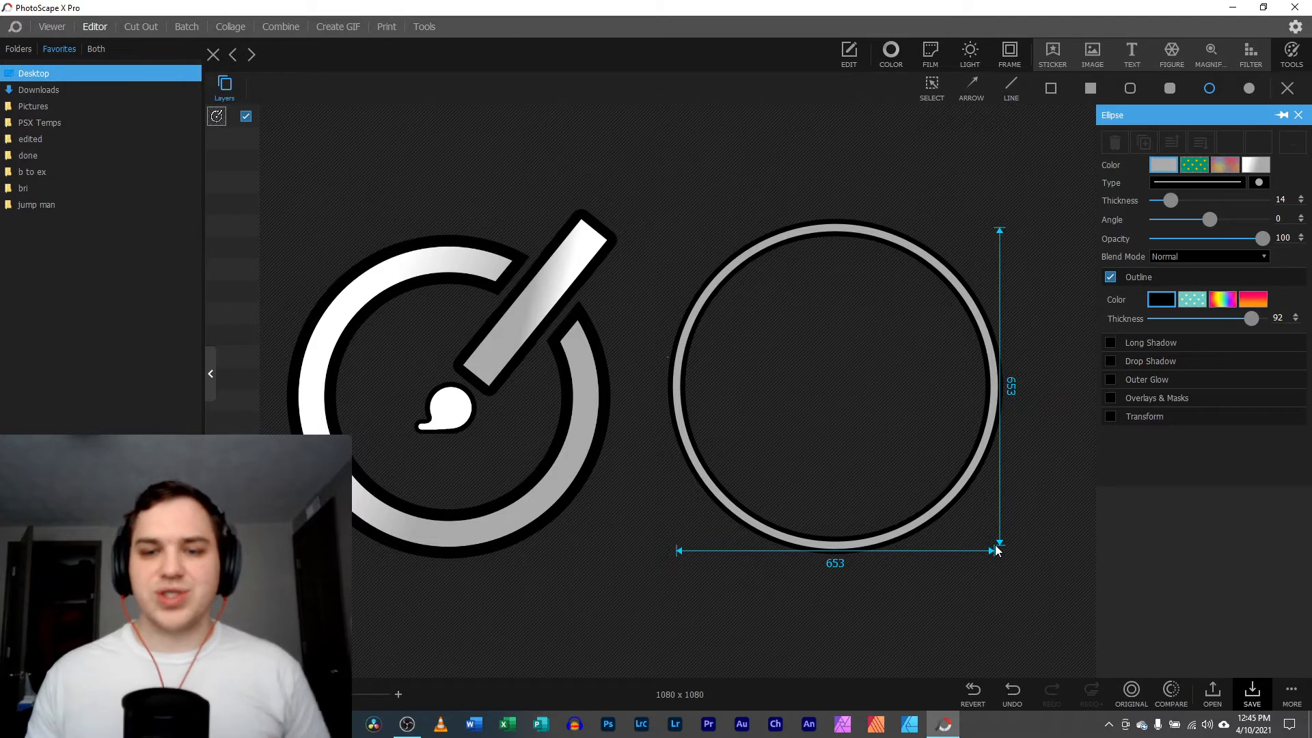
drag(995, 544, 995, 544)
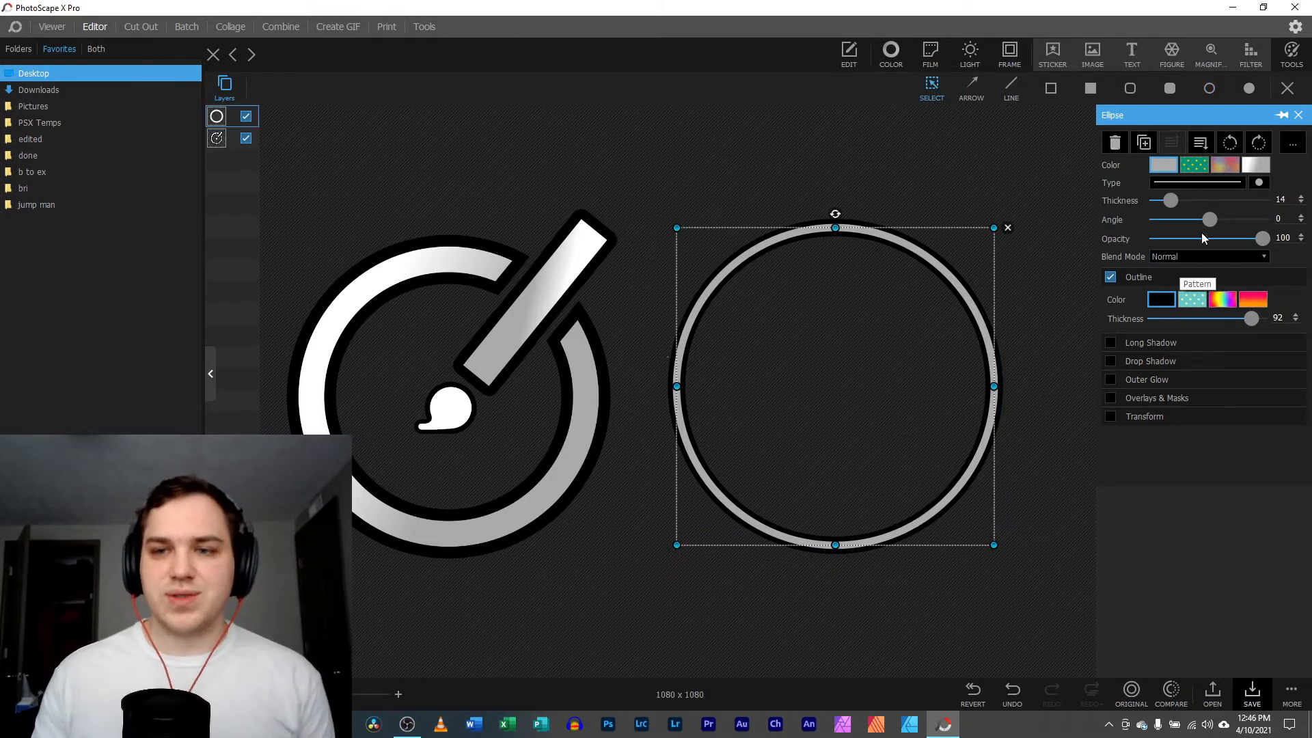
- Set the ring's thickness to 78 and its black outline's thickness to 33
drag(1172, 202, 1205, 204)
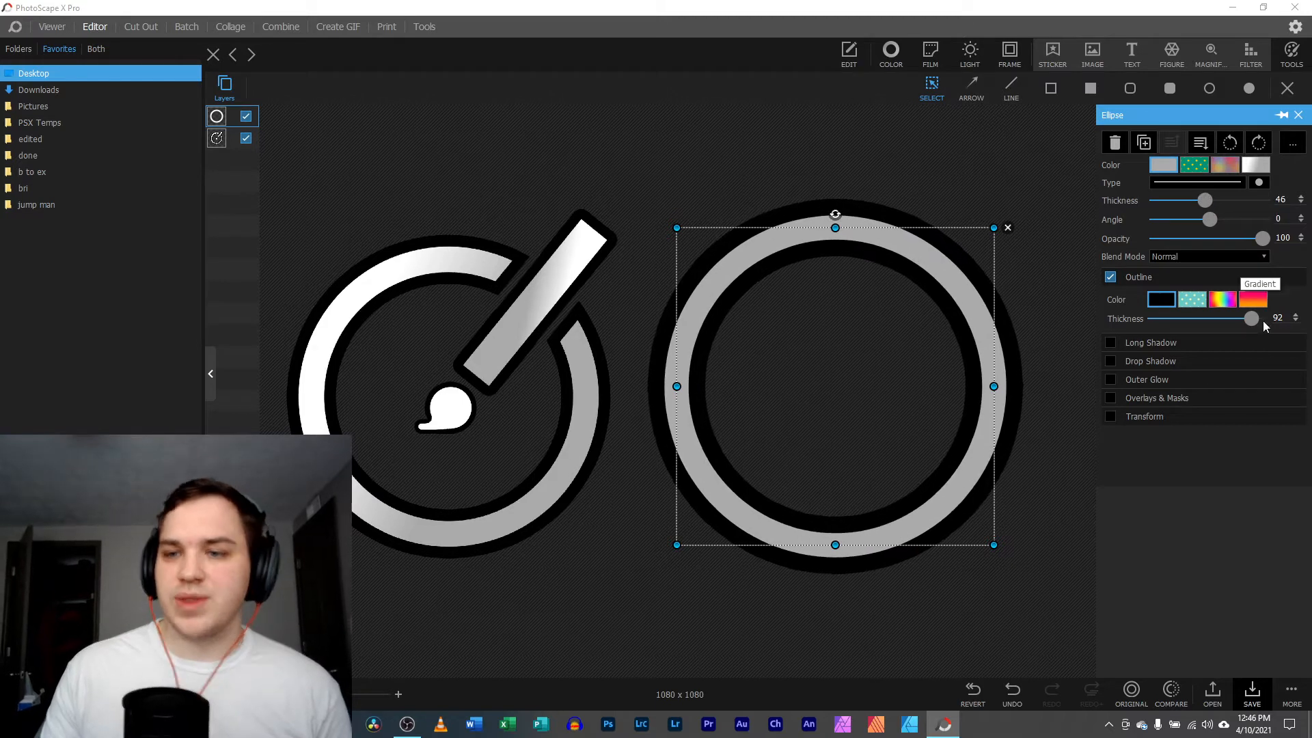
click(1110, 276)
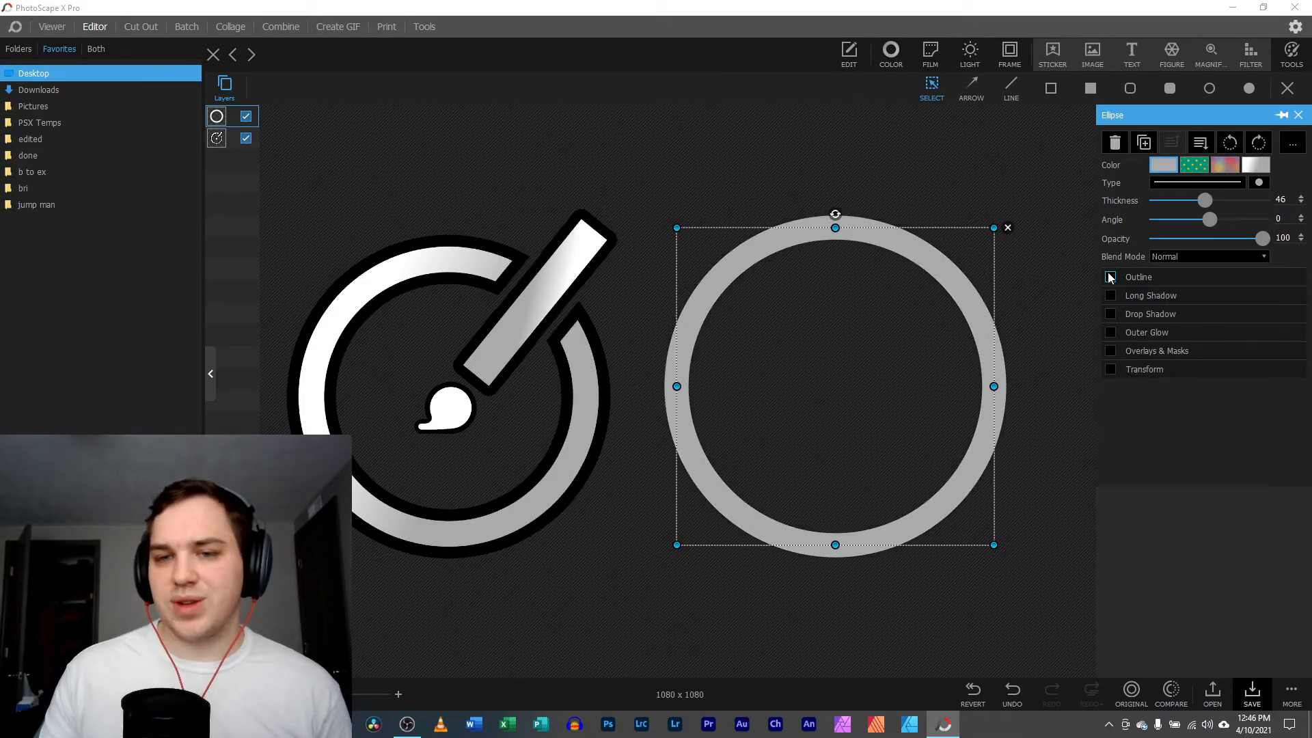
click(1110, 276)
drag(1251, 318, 1212, 322)
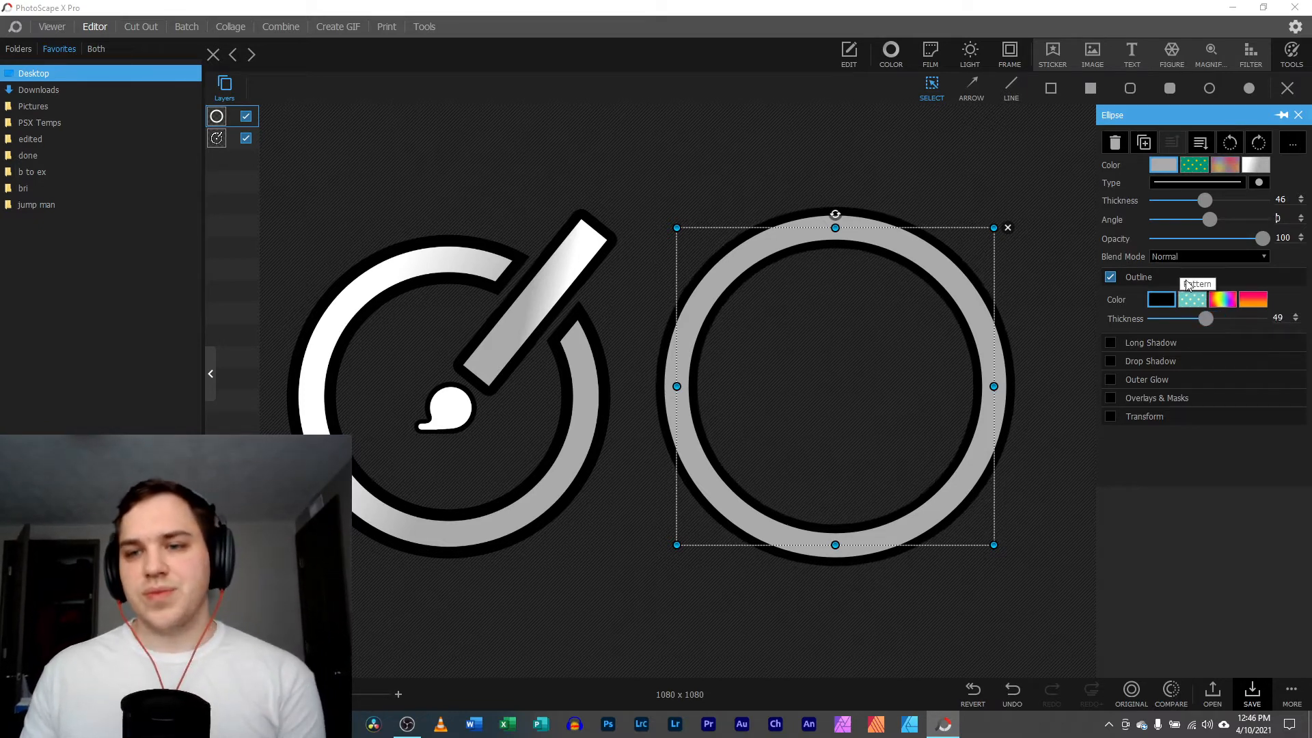
drag(1205, 200, 1237, 218)
drag(1205, 318, 1187, 318)
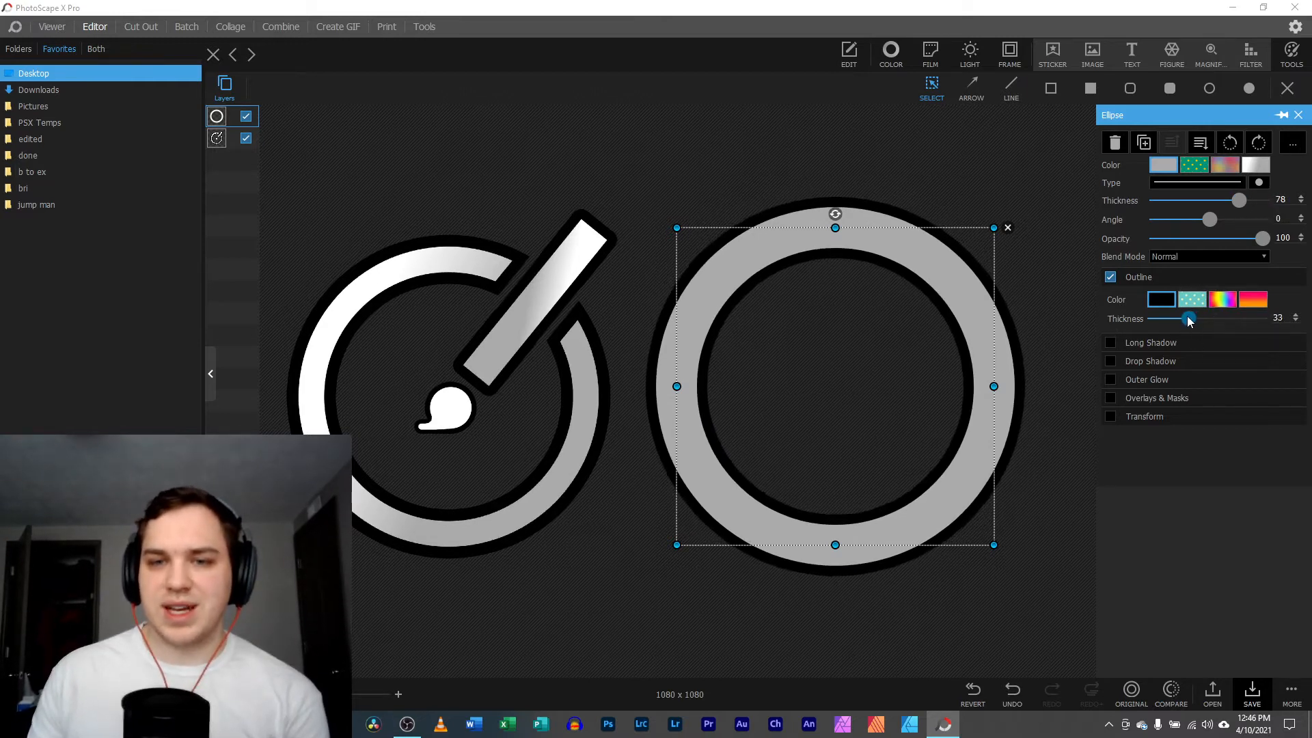
click(1056, 573)
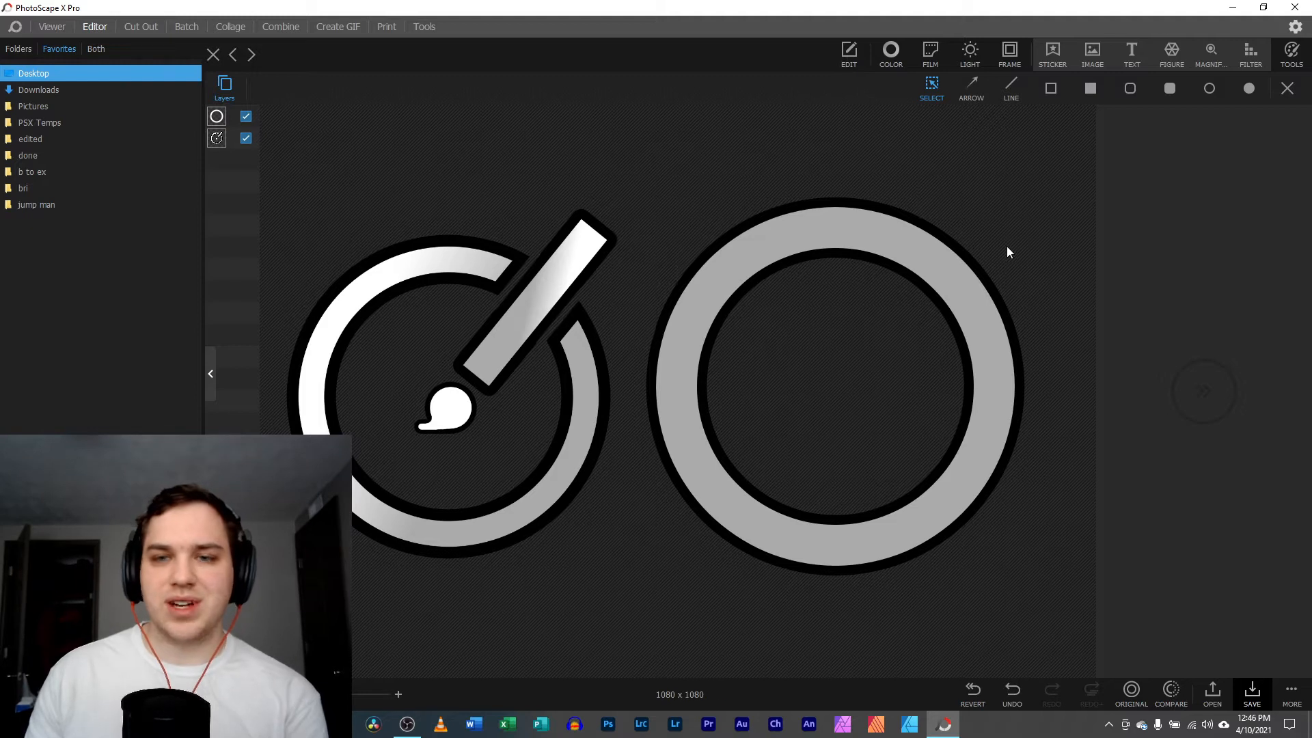
- Try a black filled rectangle at 10 opacity over the ring's upper band, and delete it
click(1090, 89)
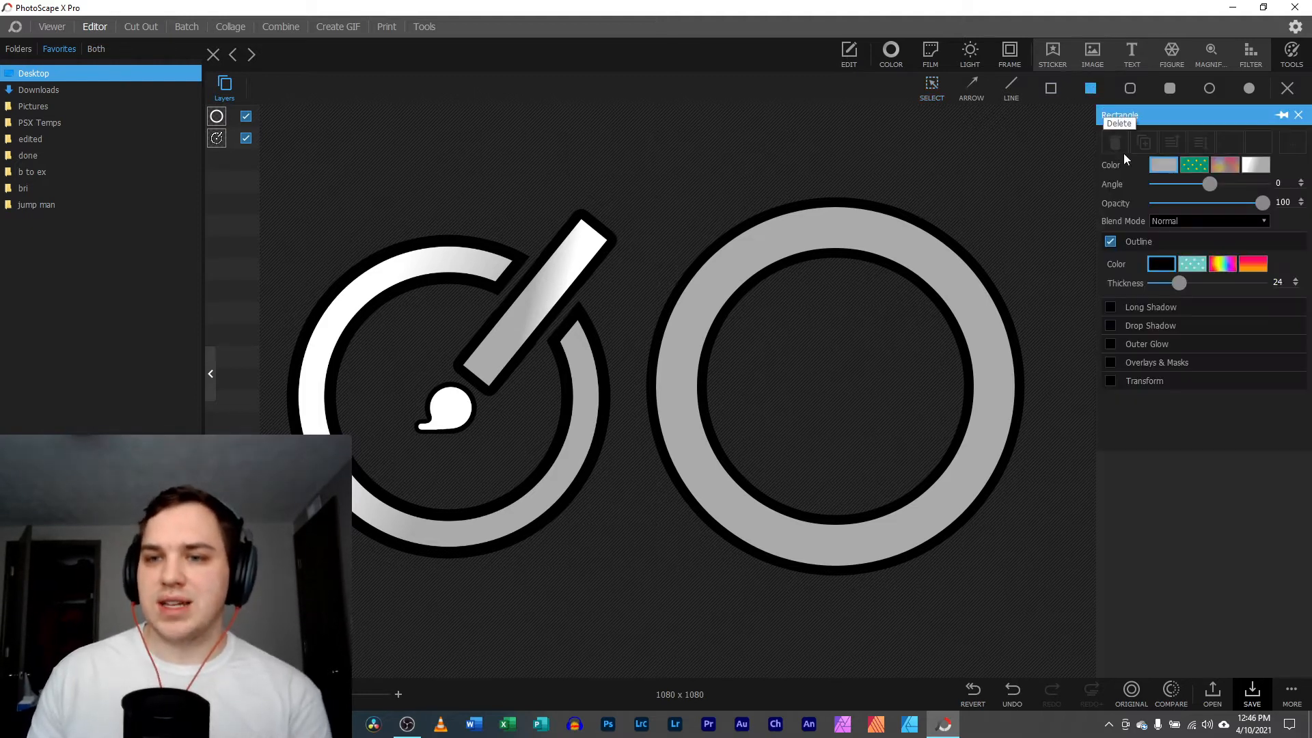
click(1168, 164)
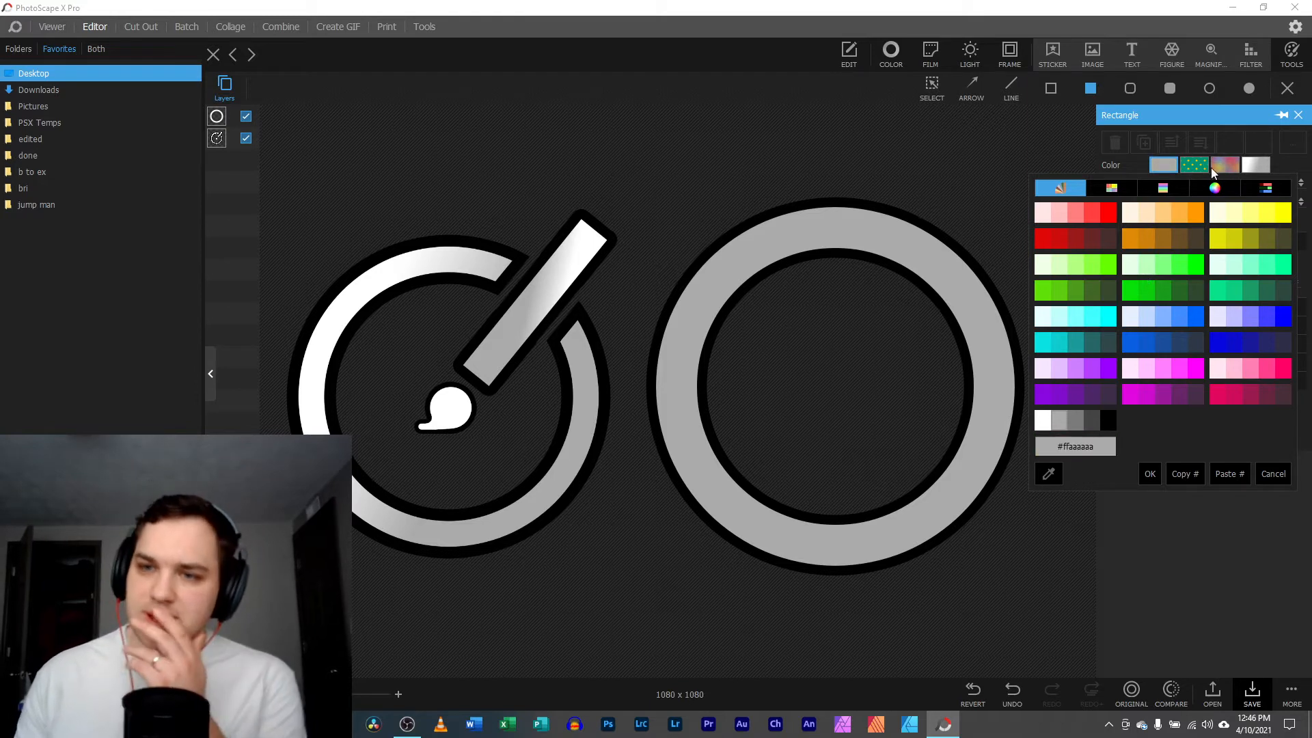
click(1113, 189)
click(1046, 194)
double_click(1105, 418)
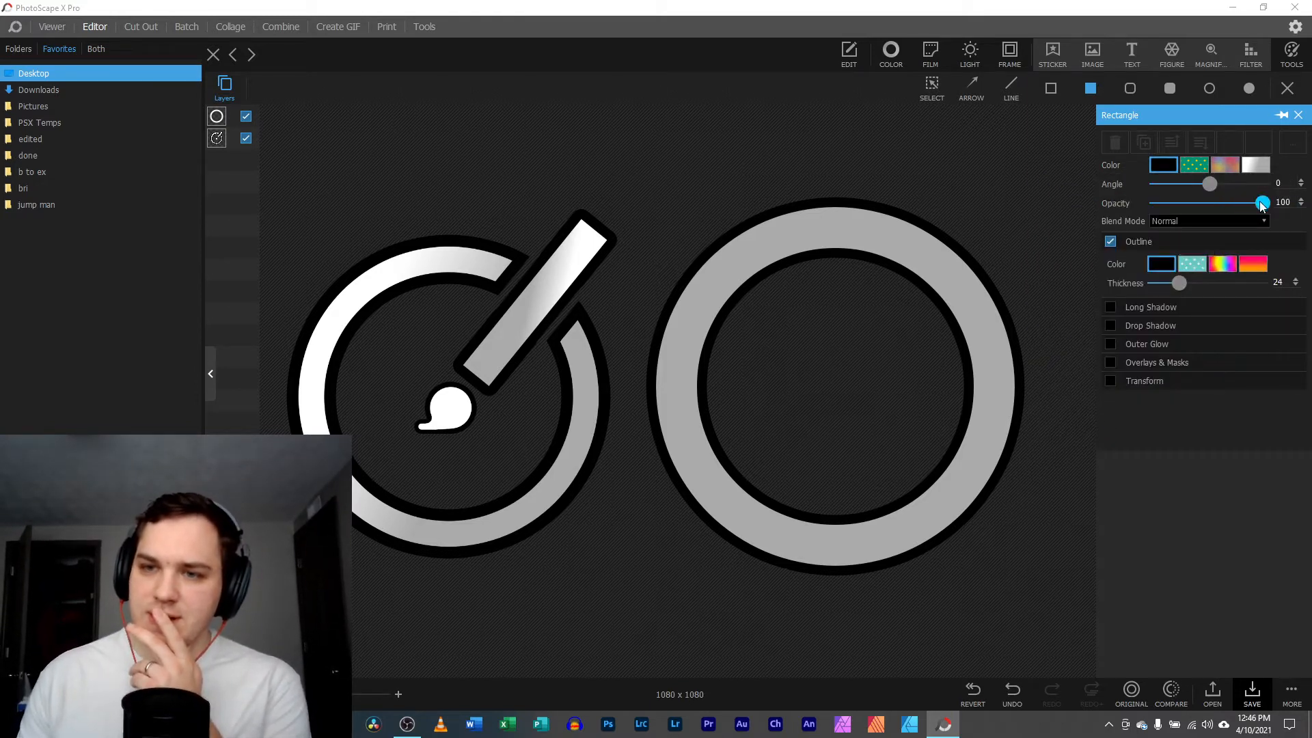
drag(1263, 207, 1091, 205)
drag(864, 175, 926, 307)
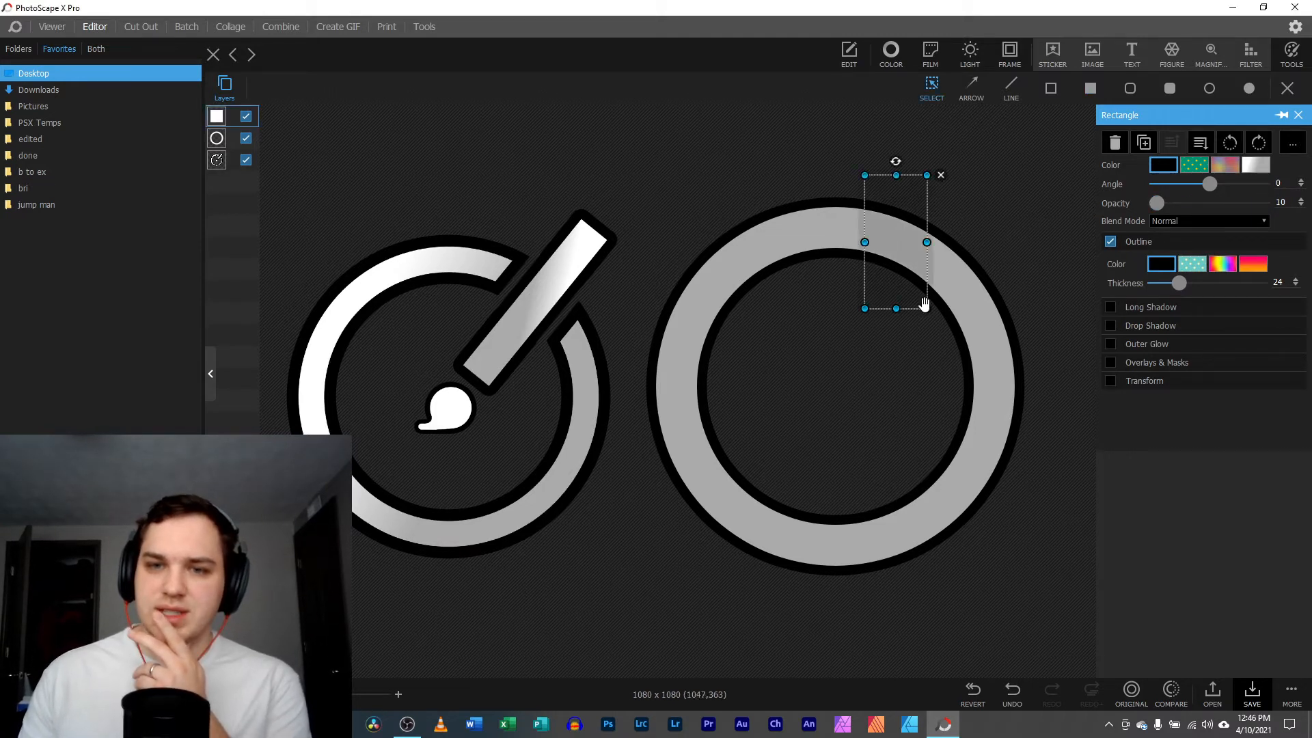
click(941, 176)
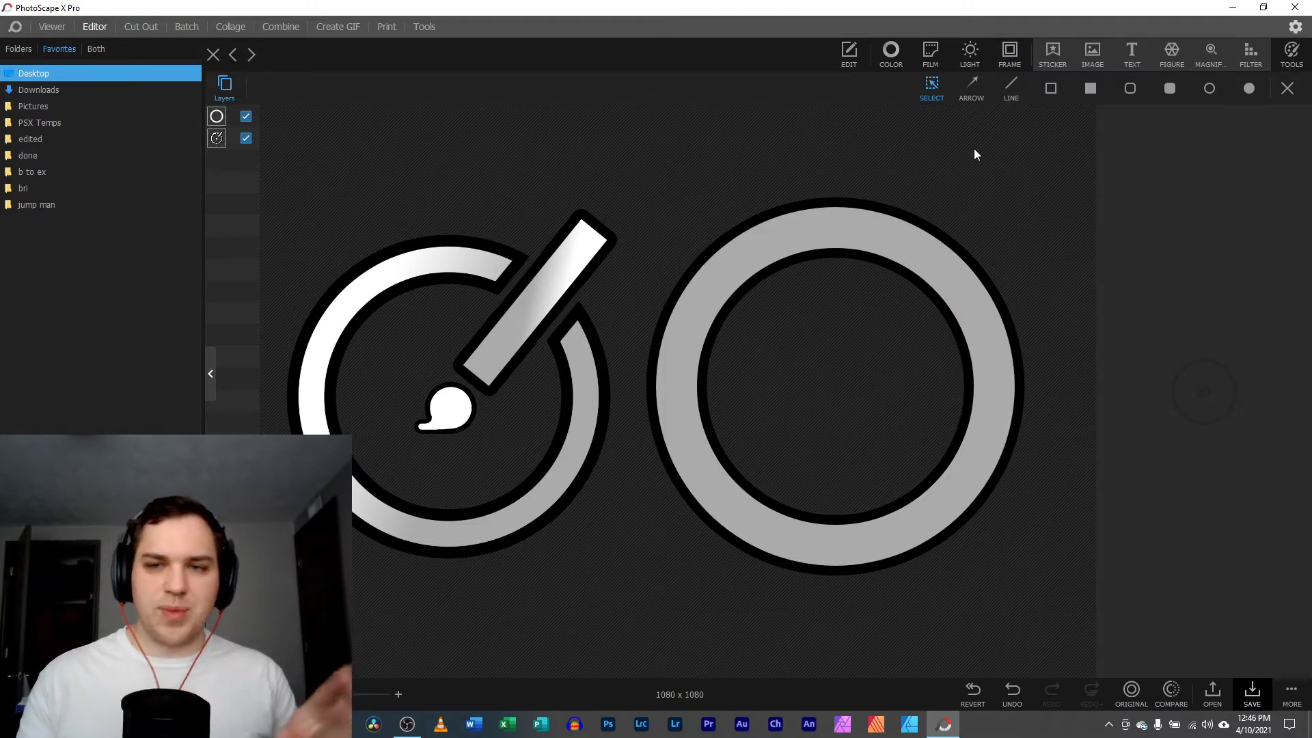
- Draw a bright green filled rectangle over the upper-right part of the ring
click(1087, 90)
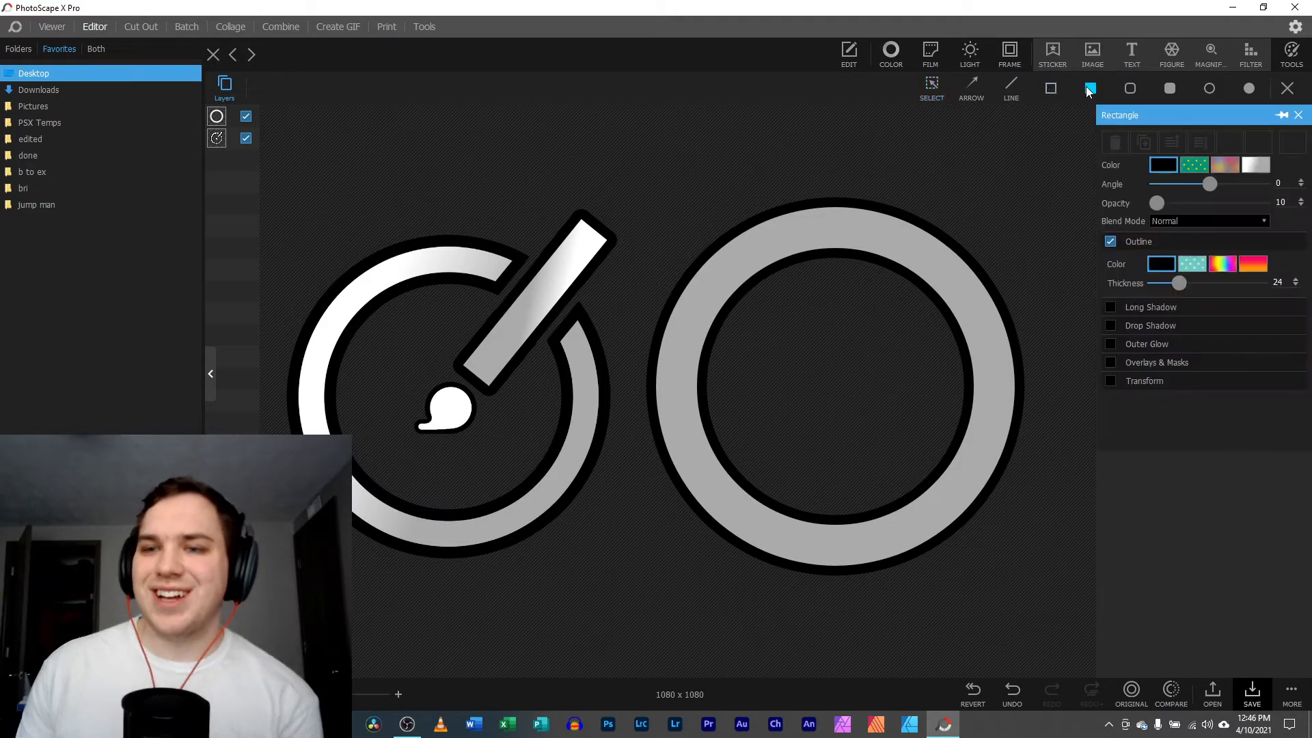
click(1164, 166)
click(1040, 419)
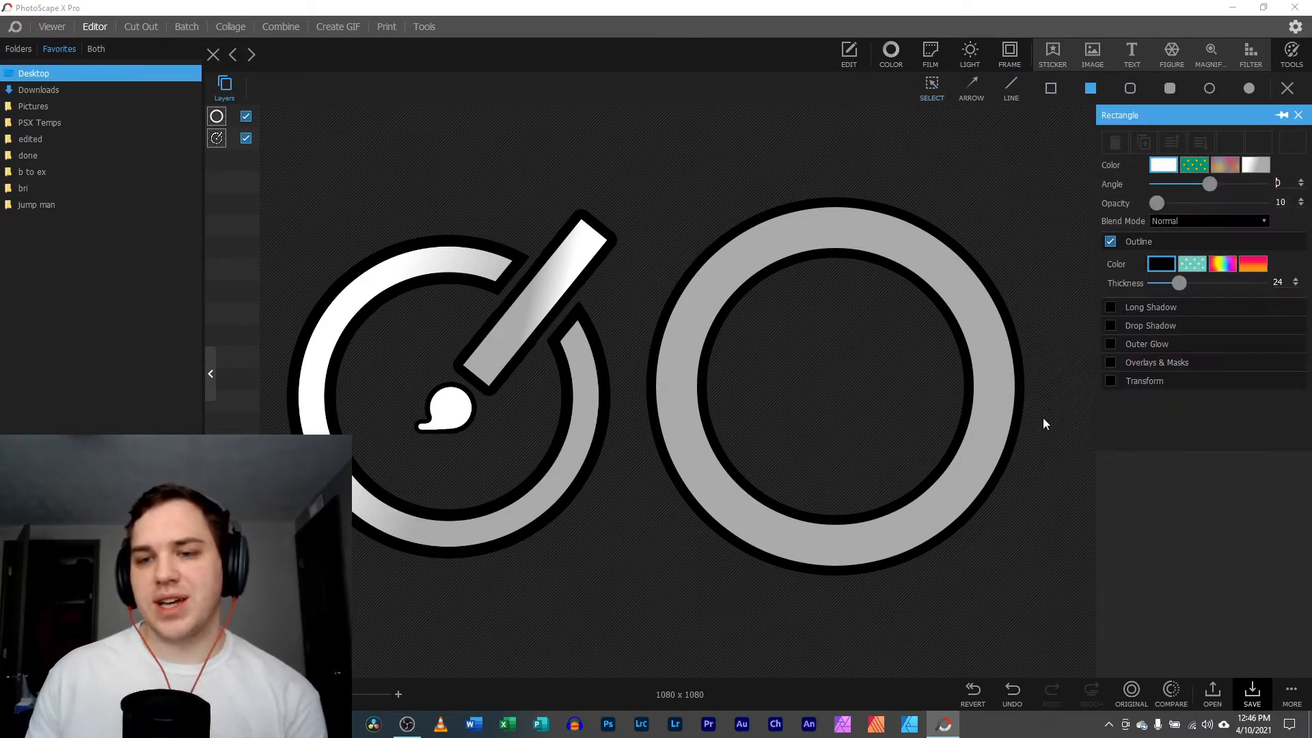
click(1164, 166)
click(1213, 240)
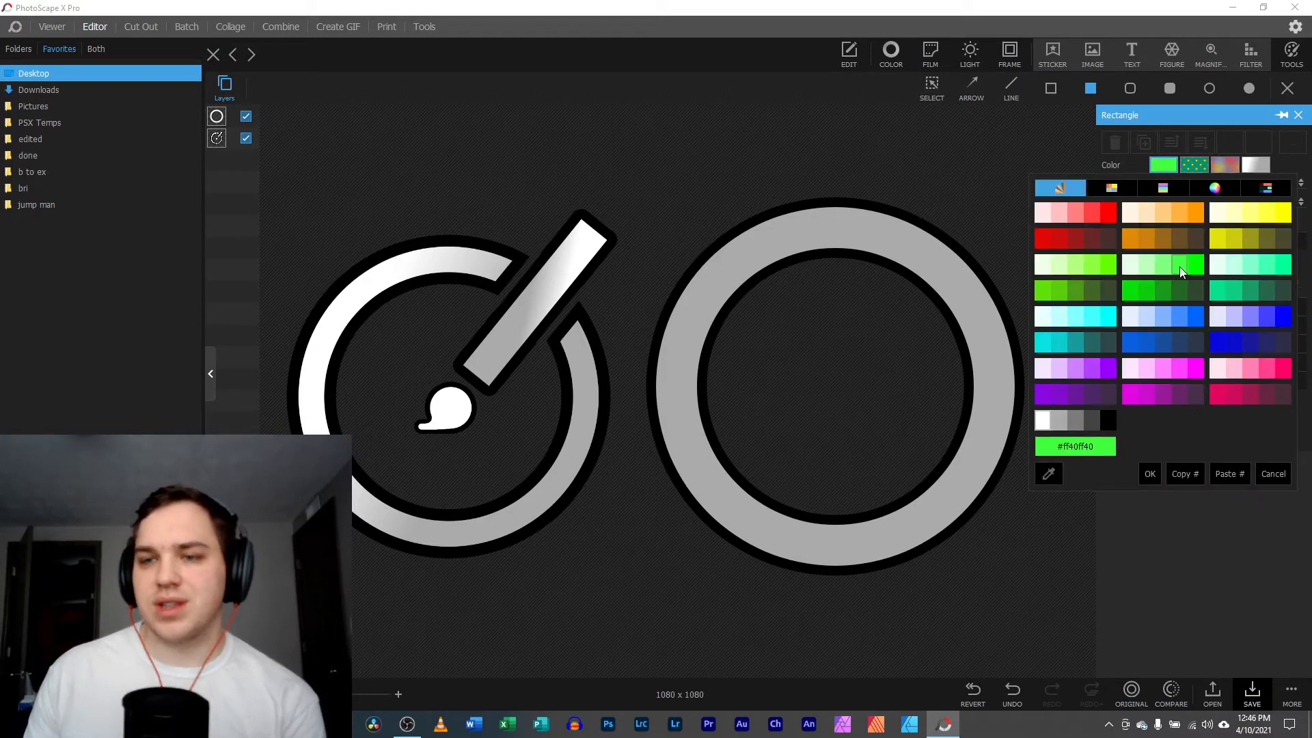
click(1197, 265)
mouse_move(873, 176)
mouse_down()
mouse_move(918, 269)
mouse_move(958, 302)
mouse_move(971, 294)
mouse_up()
- Set the green rectangle's opacity to 100 and turn off its outline
drag(1156, 203, 1262, 203)
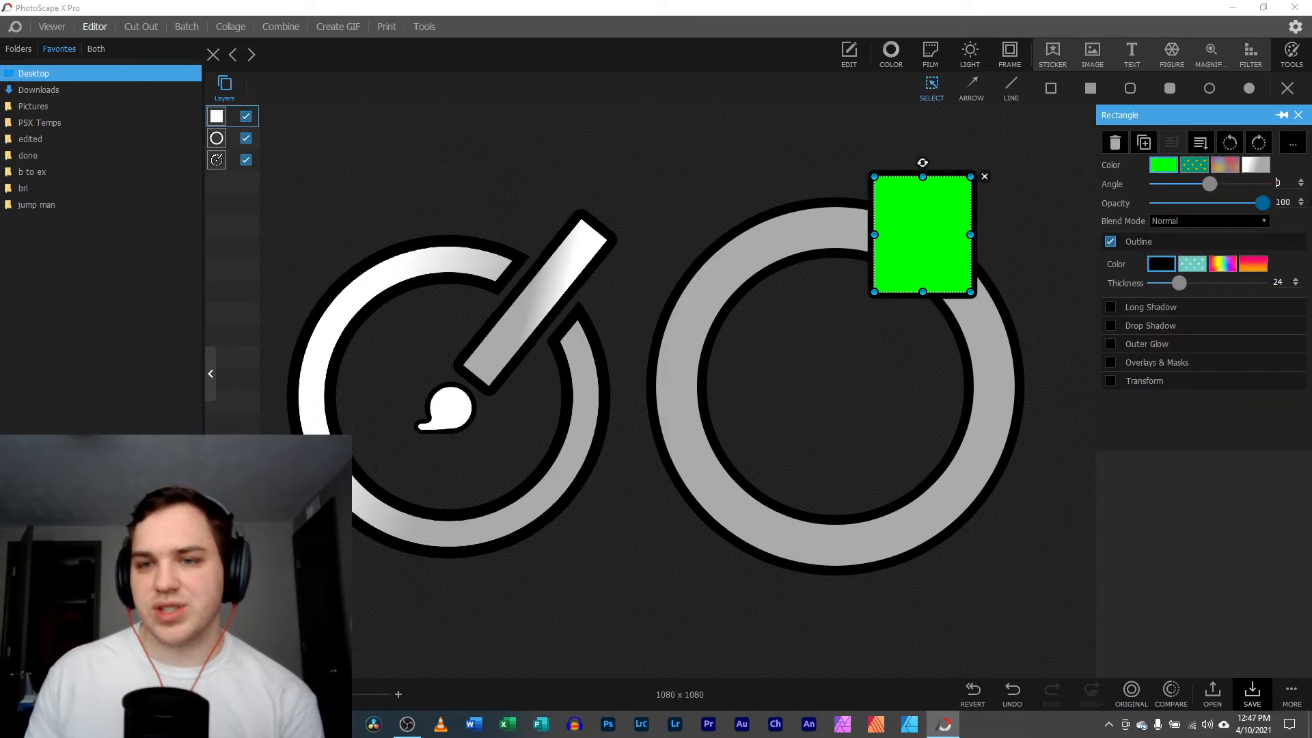
click(1109, 307)
click(1111, 261)
click(1110, 241)
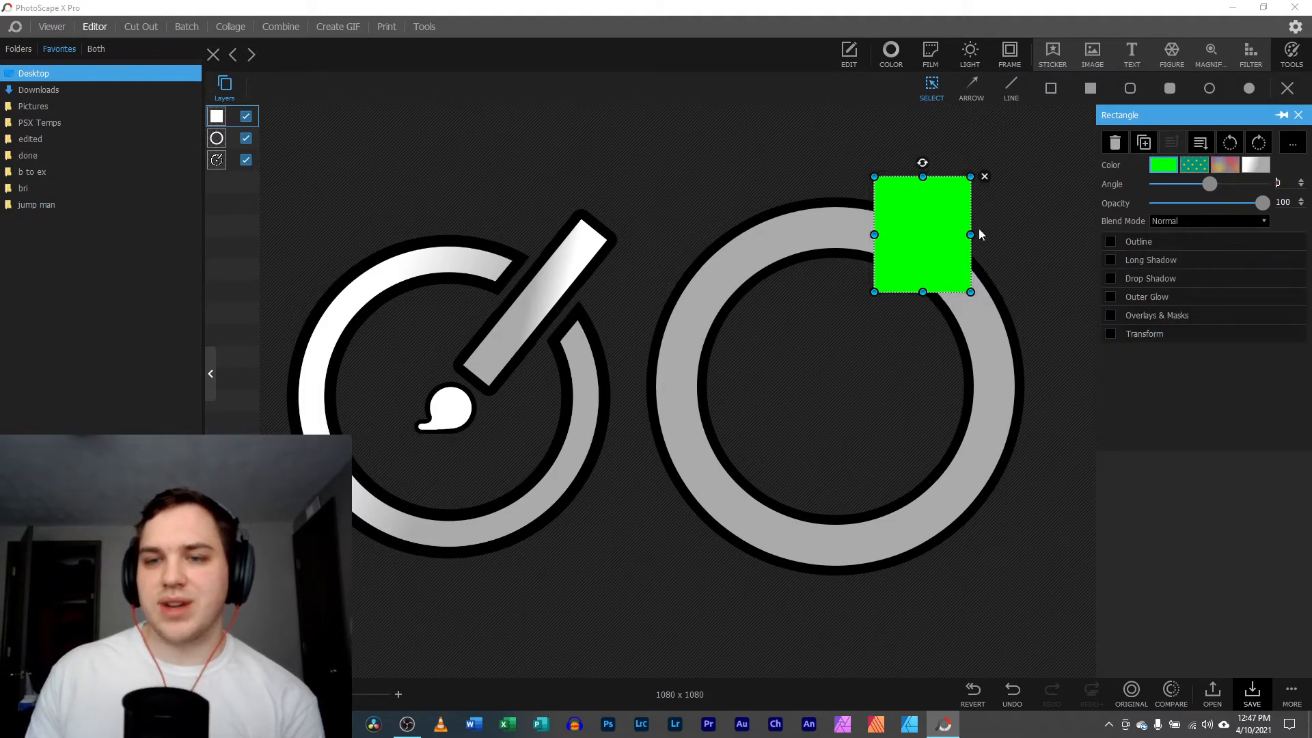
- Rotate the green rectangle to 45 degrees and move it onto the ring's upper-right band
drag(922, 162, 961, 174)
drag(922, 224, 945, 262)
drag(978, 213, 972, 256)
click(878, 367)
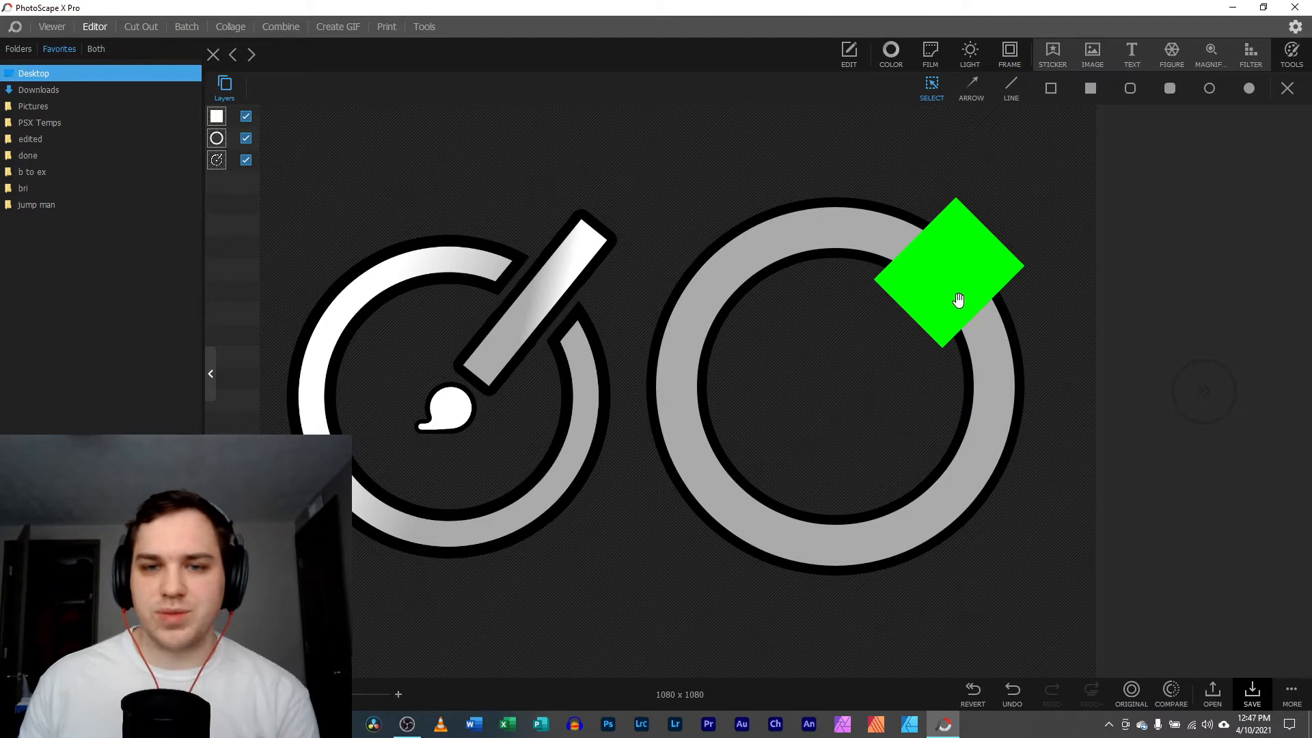
- Shrink the rotated green rectangle so it just spans the width of the ring's band, and deselect it
click(958, 300)
drag(982, 307, 950, 273)
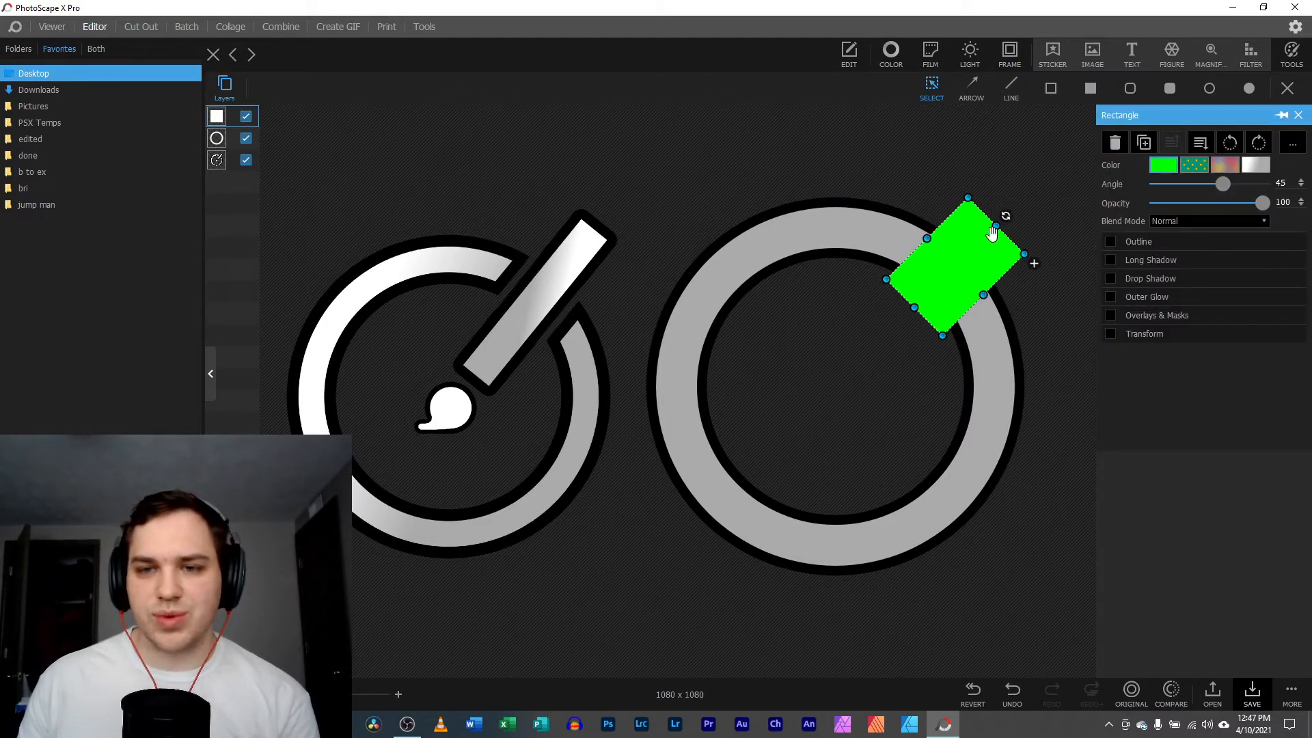
drag(992, 233, 972, 263)
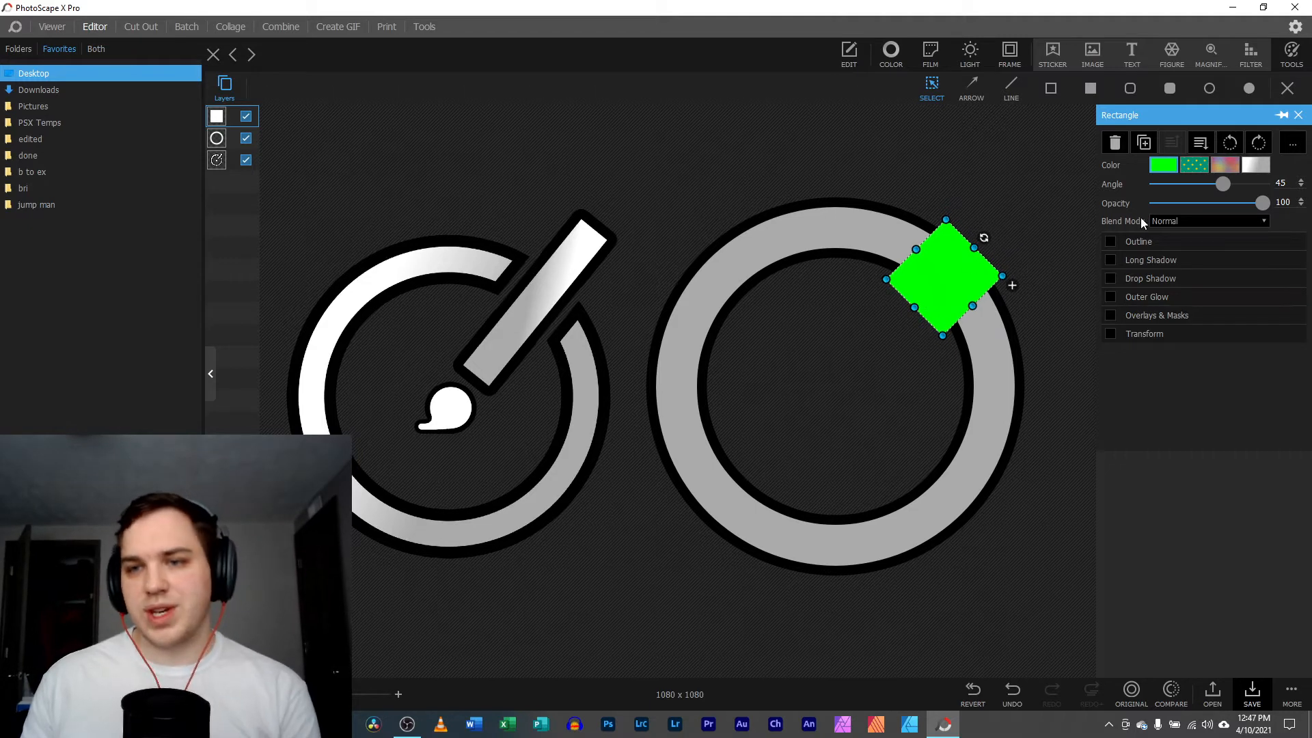
click(979, 212)
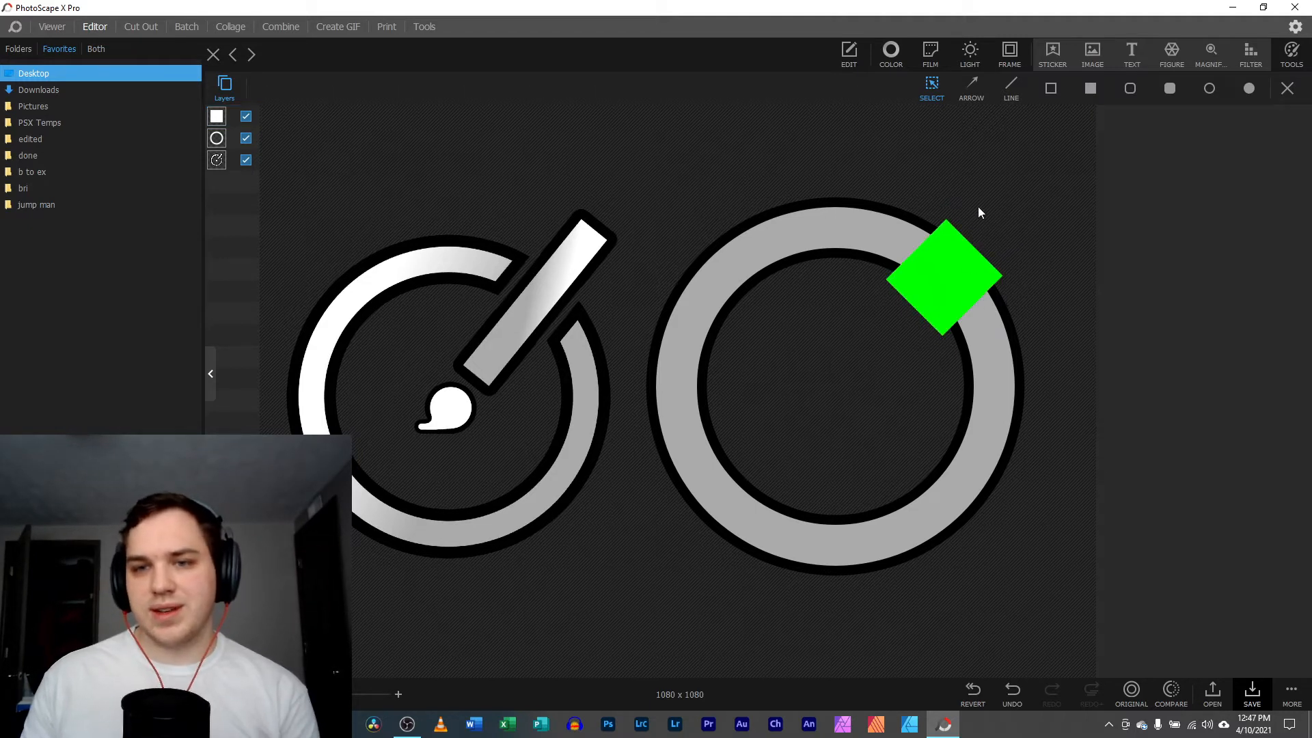
click(1051, 88)
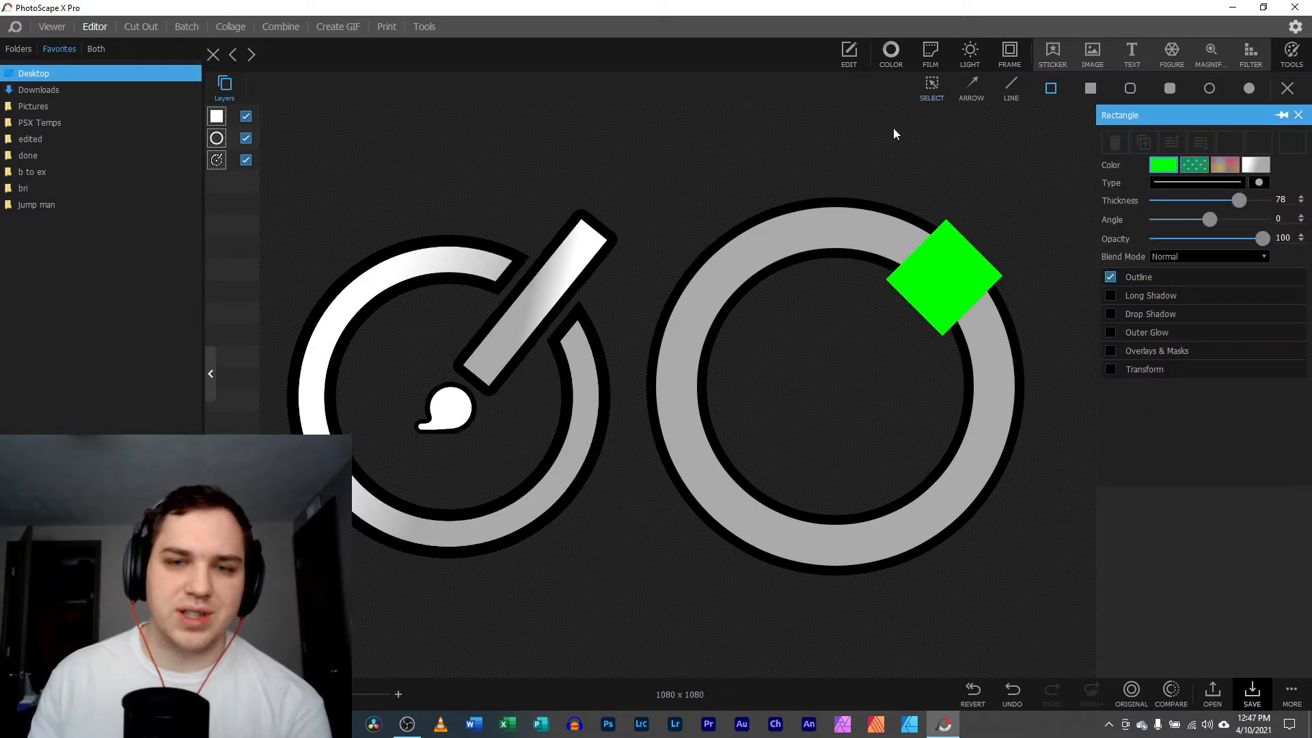
mouse_move(891, 133)
mouse_down()
mouse_move(682, 371)
mouse_move(777, 362)
mouse_move(891, 287)
mouse_move(959, 174)
mouse_up()
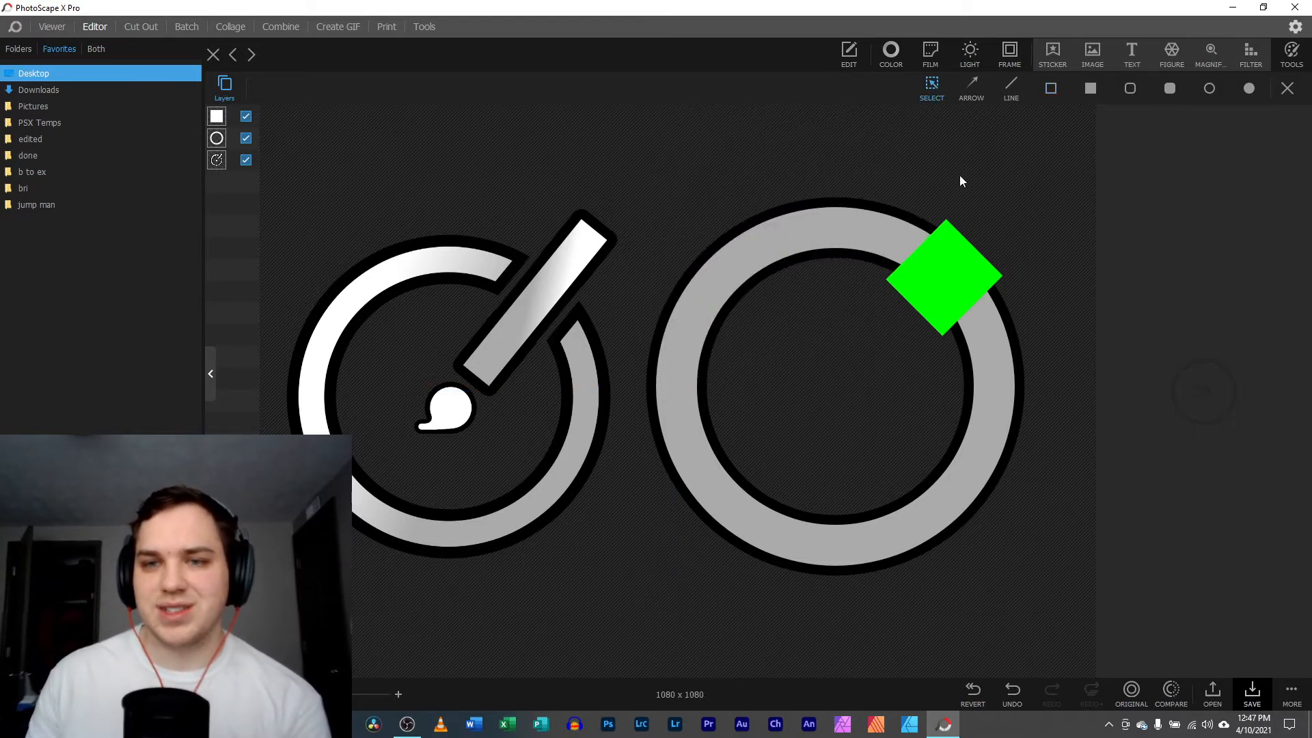
- Draw a tall filled rectangle over the ring and color it grey by sampling the ring's fill
click(1090, 89)
drag(829, 165, 715, 417)
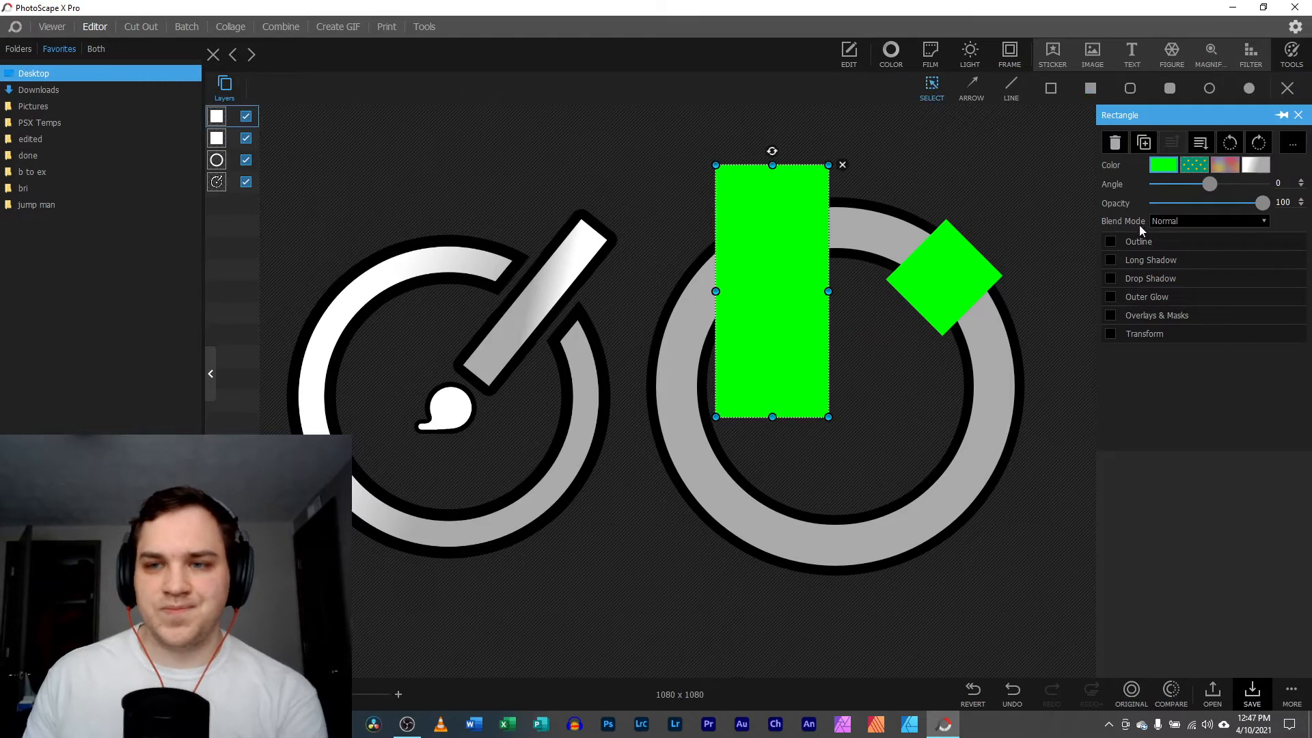
click(1161, 165)
click(1048, 471)
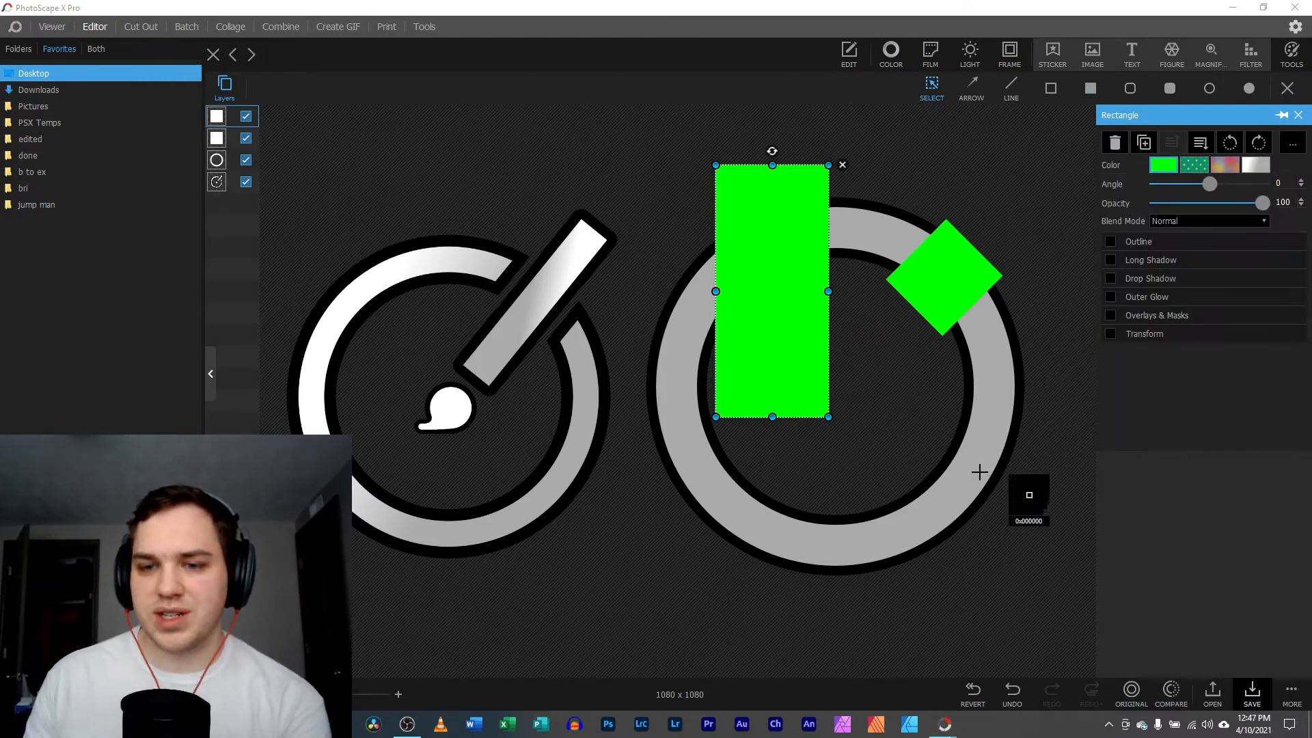
click(979, 471)
- Rotate the grey rectangle to 45 degrees, narrow it and center it across the green square as the brush handle
drag(800, 273, 916, 285)
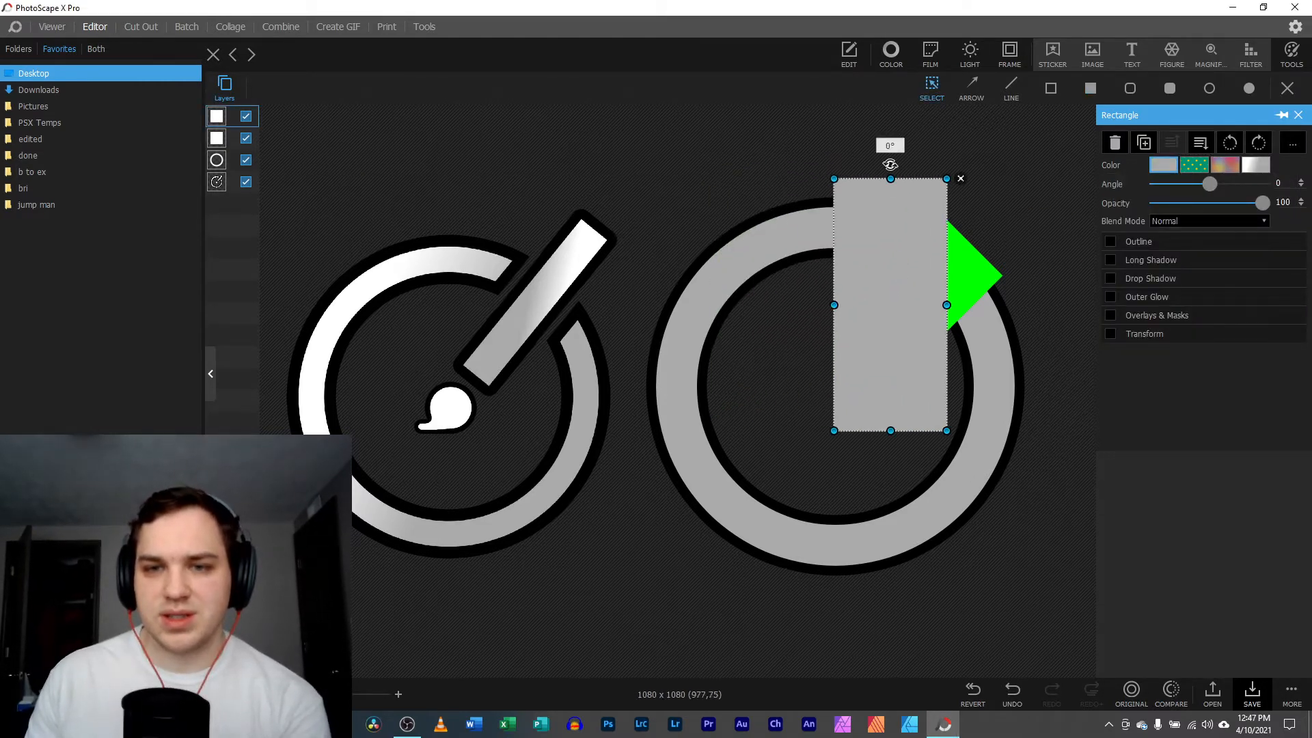
drag(889, 165, 1021, 190)
drag(928, 348, 896, 295)
drag(1032, 207, 1033, 192)
drag(951, 255, 973, 234)
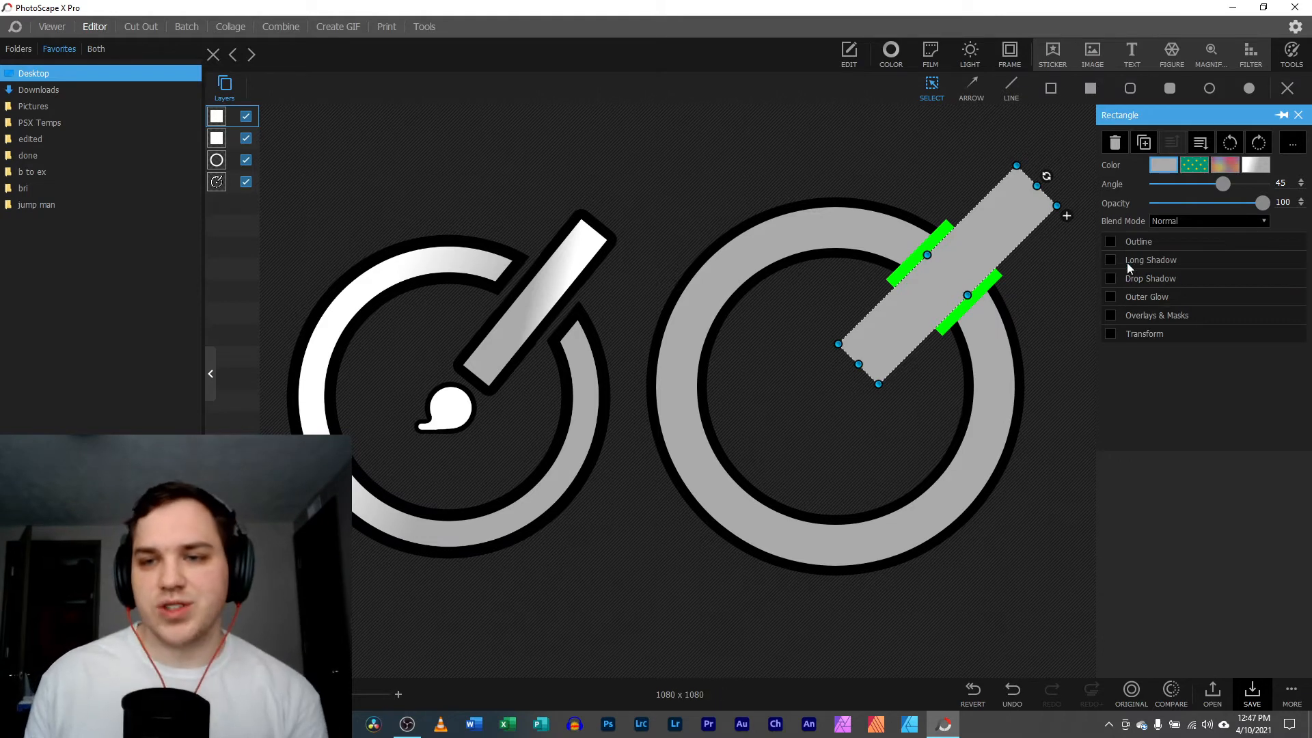
- Give the grey brush handle a black outline, adjust its placement over the green square, and deselect it
click(1110, 241)
drag(967, 280, 941, 298)
click(936, 405)
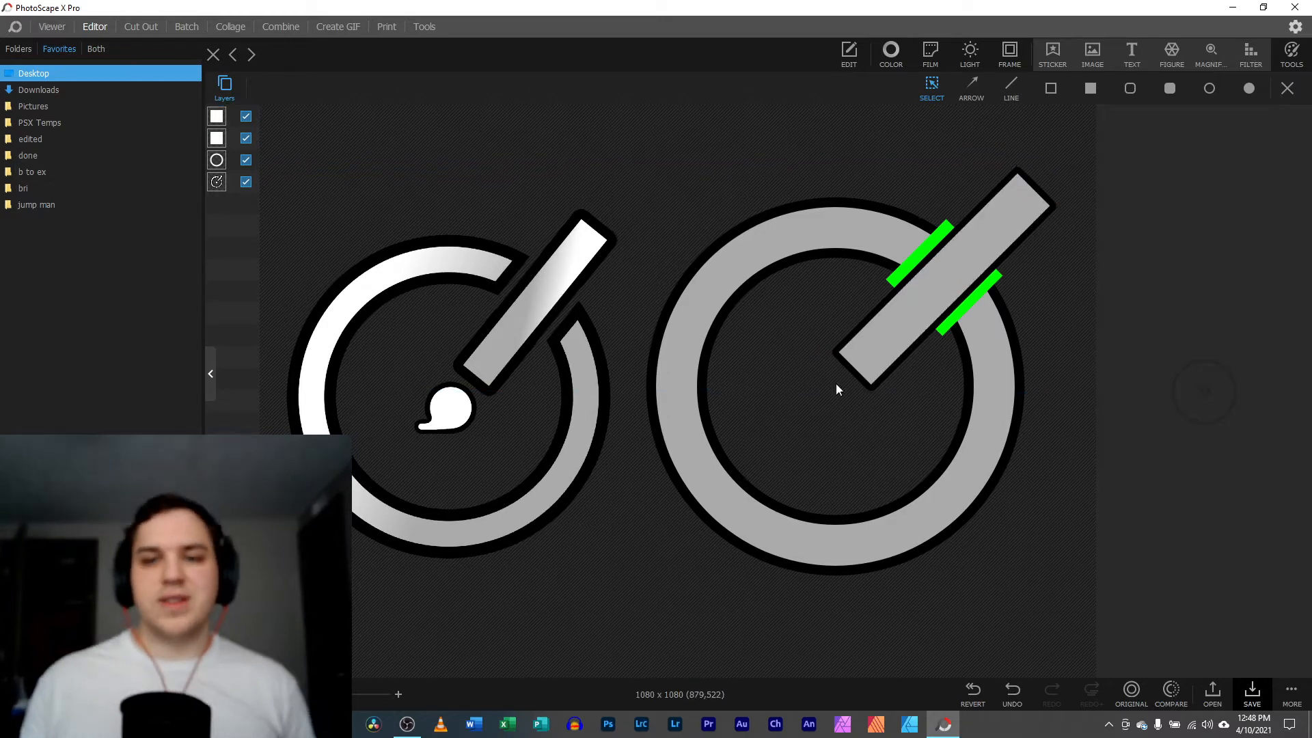
- Move the reference logo further away from the new ring and handle
scroll(678, 391, up, 3)
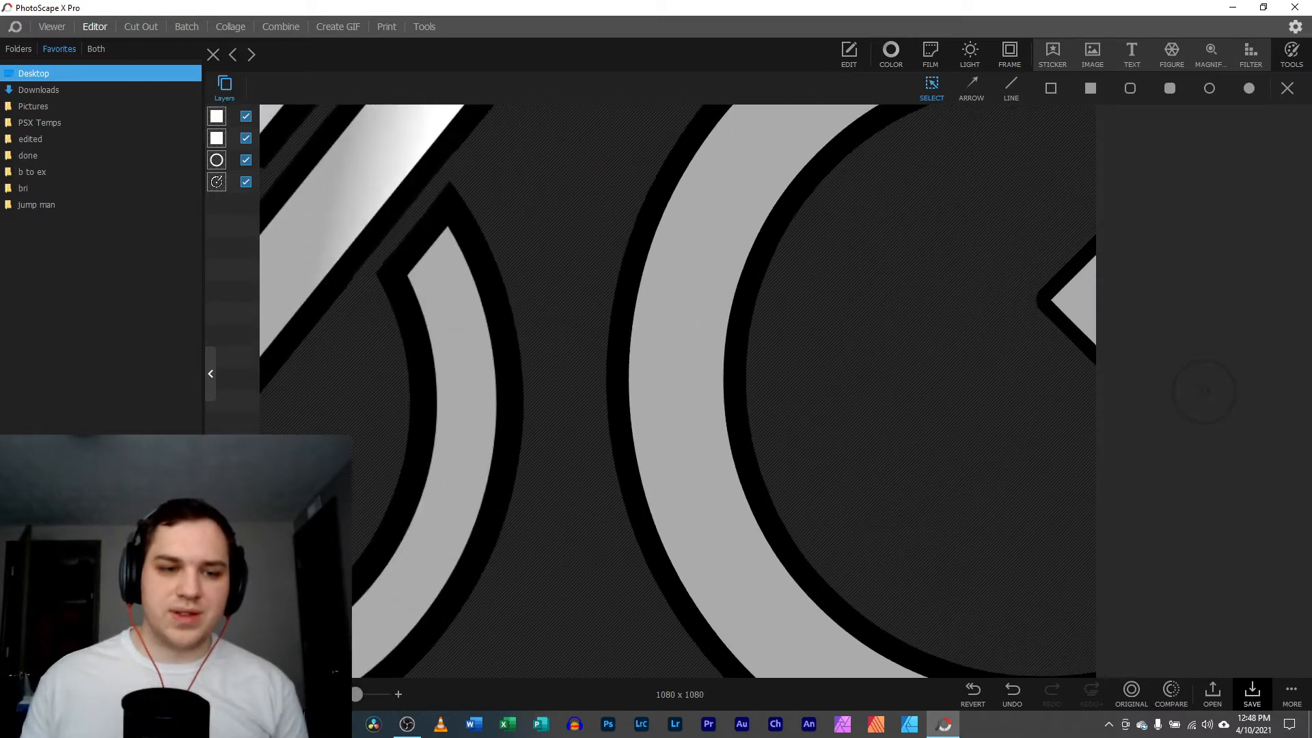
drag(889, 307, 675, 495)
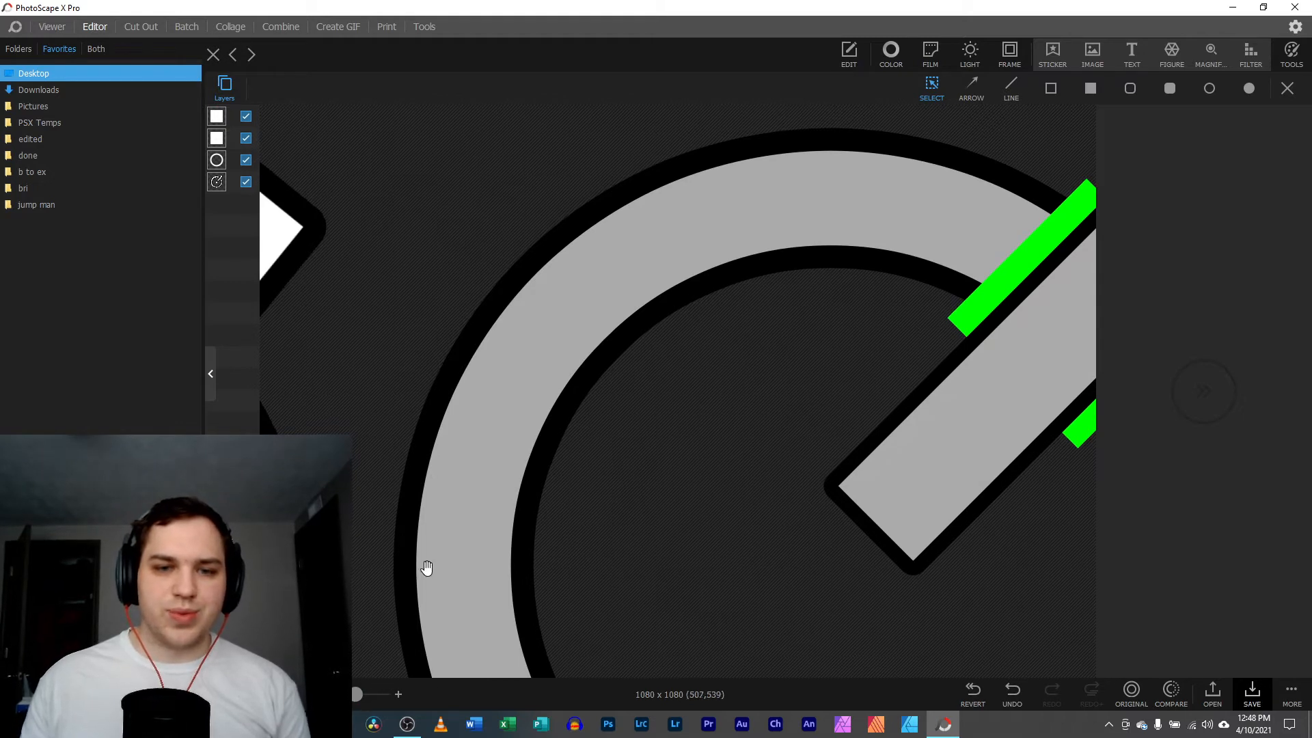
drag(358, 695, 342, 694)
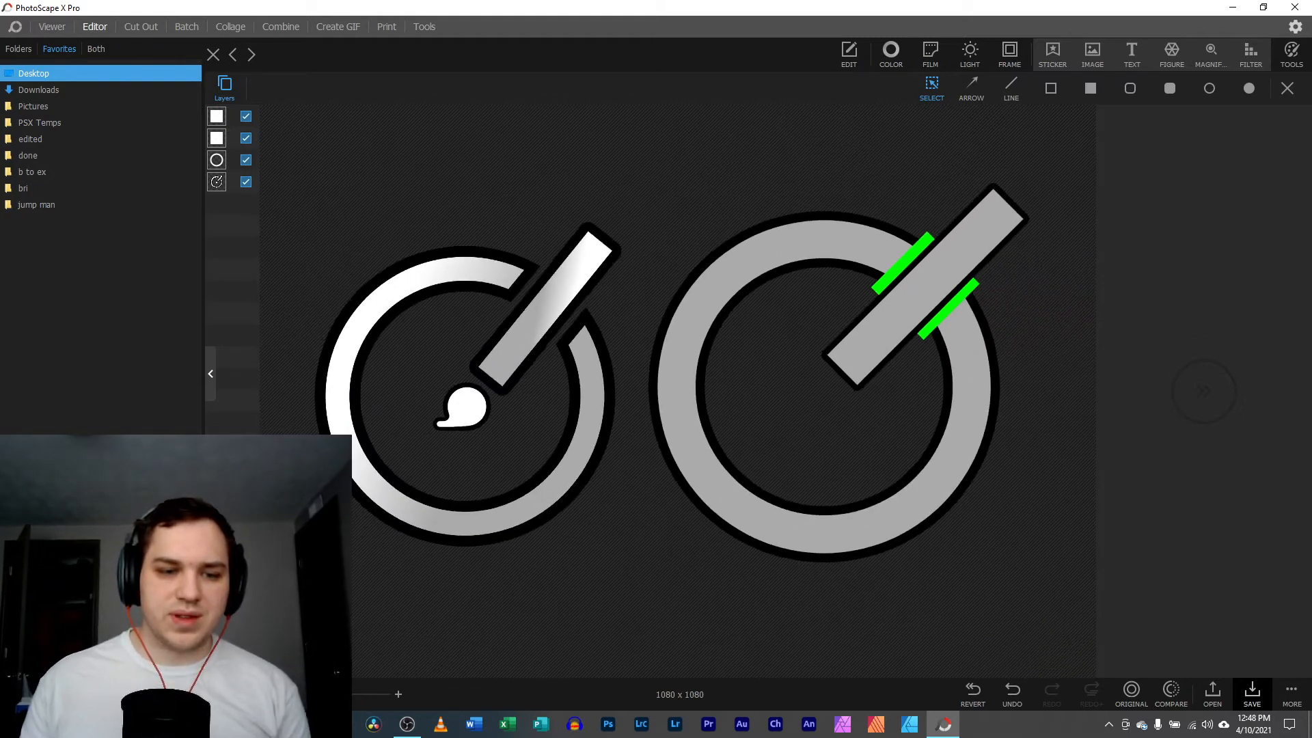
scroll(677, 219, up, 3)
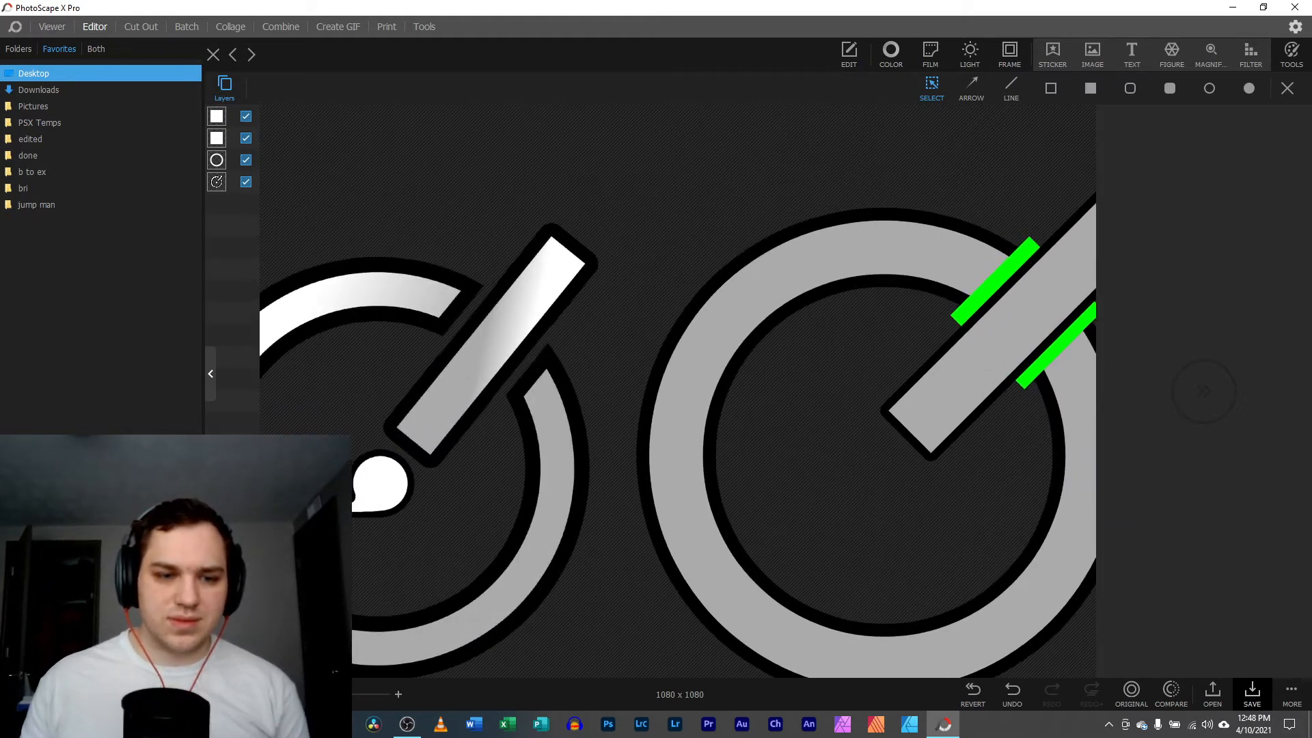
scroll(649, 182, down, 5)
drag(512, 224, 562, 339)
drag(527, 307, 394, 308)
drag(636, 170, 936, 552)
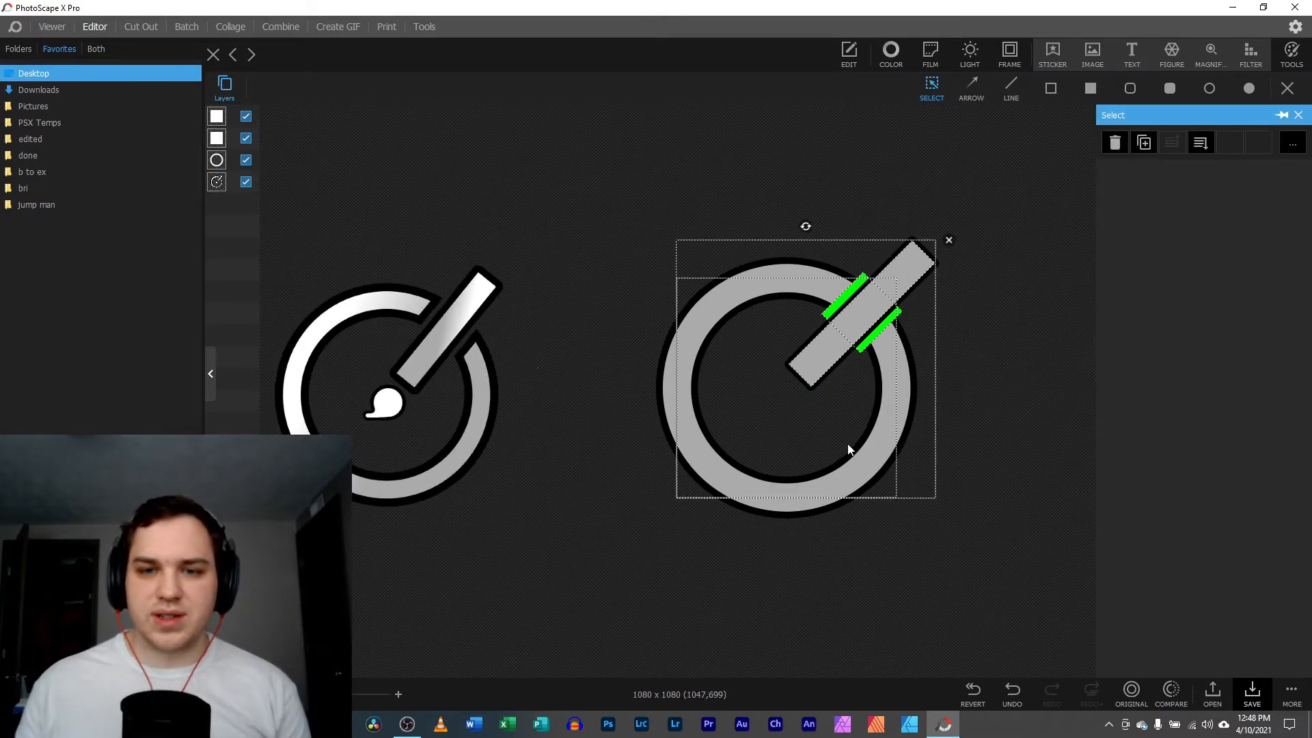
click(864, 471)
drag(864, 471, 797, 477)
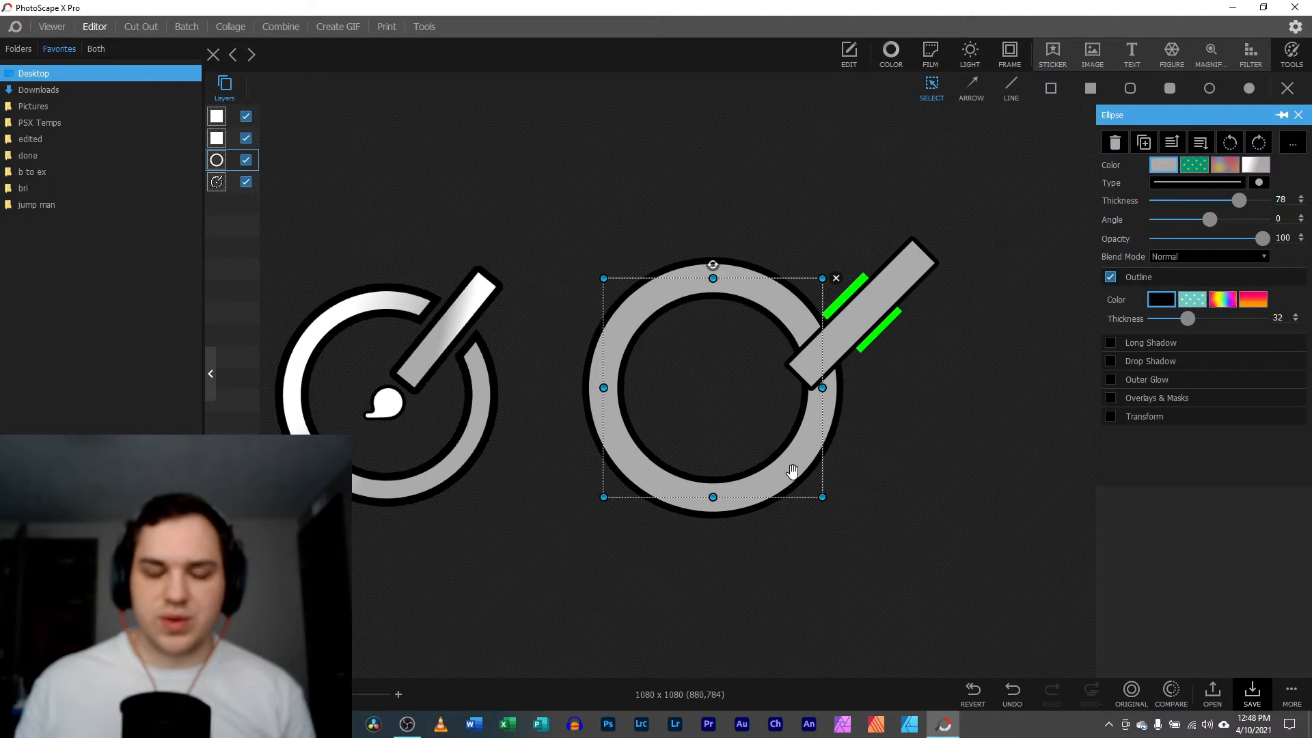
key(ctrl+z)
- Select the new ring, green rectangle and brush handle together and move them to the middle of the canvas, then deselect
drag(1007, 552, 676, 241)
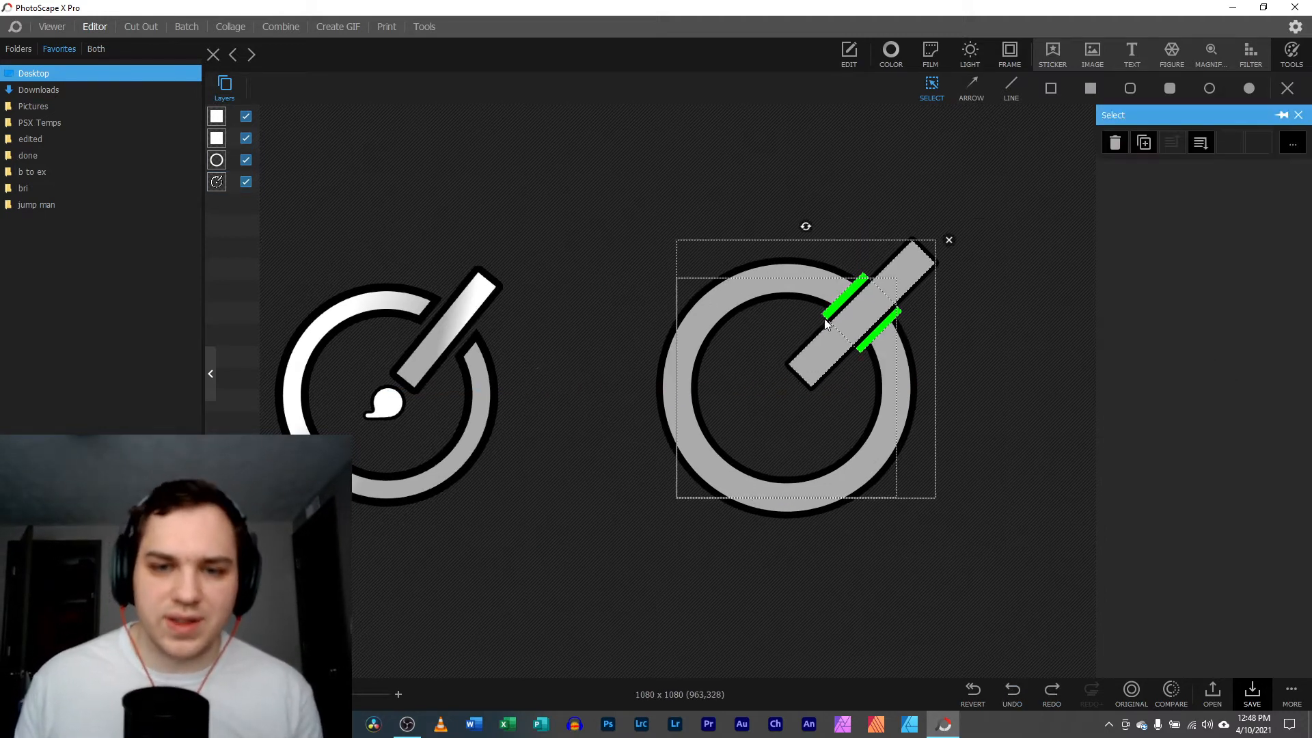
drag(861, 302, 755, 304)
scroll(754, 304, up, 5)
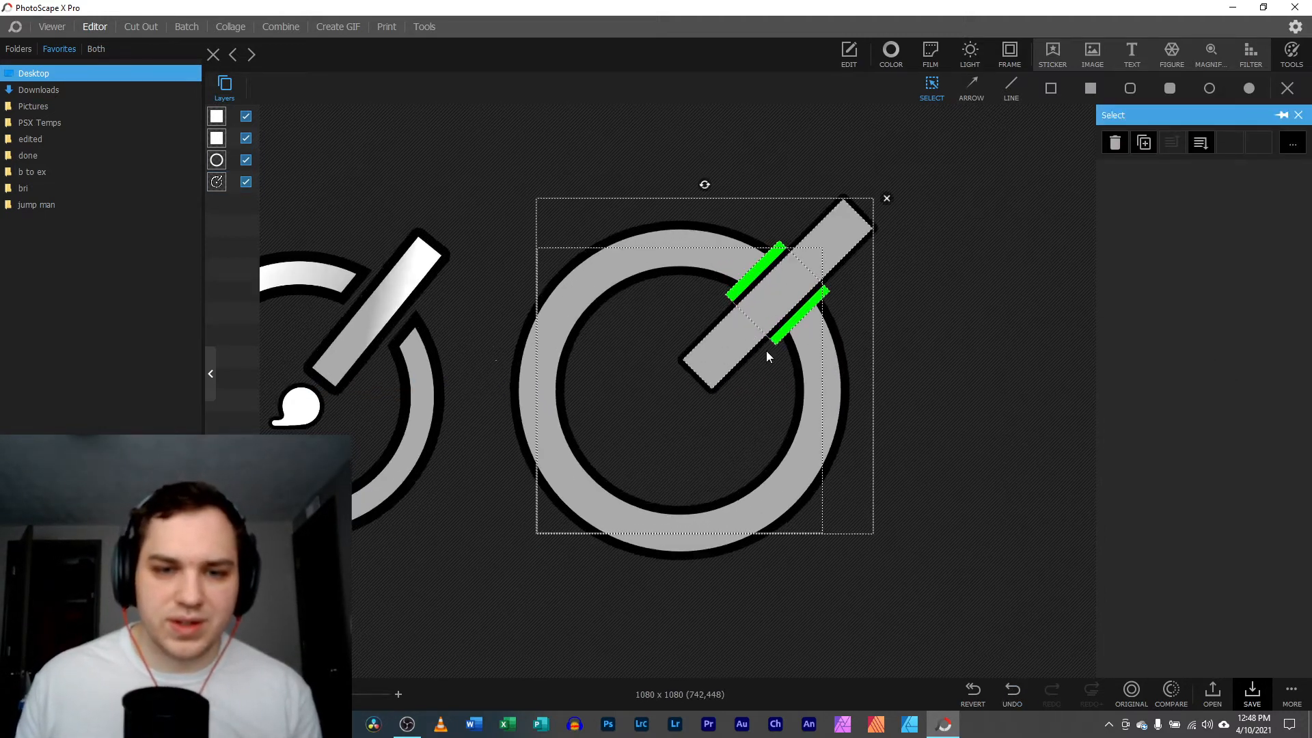
scroll(677, 393, down, 3)
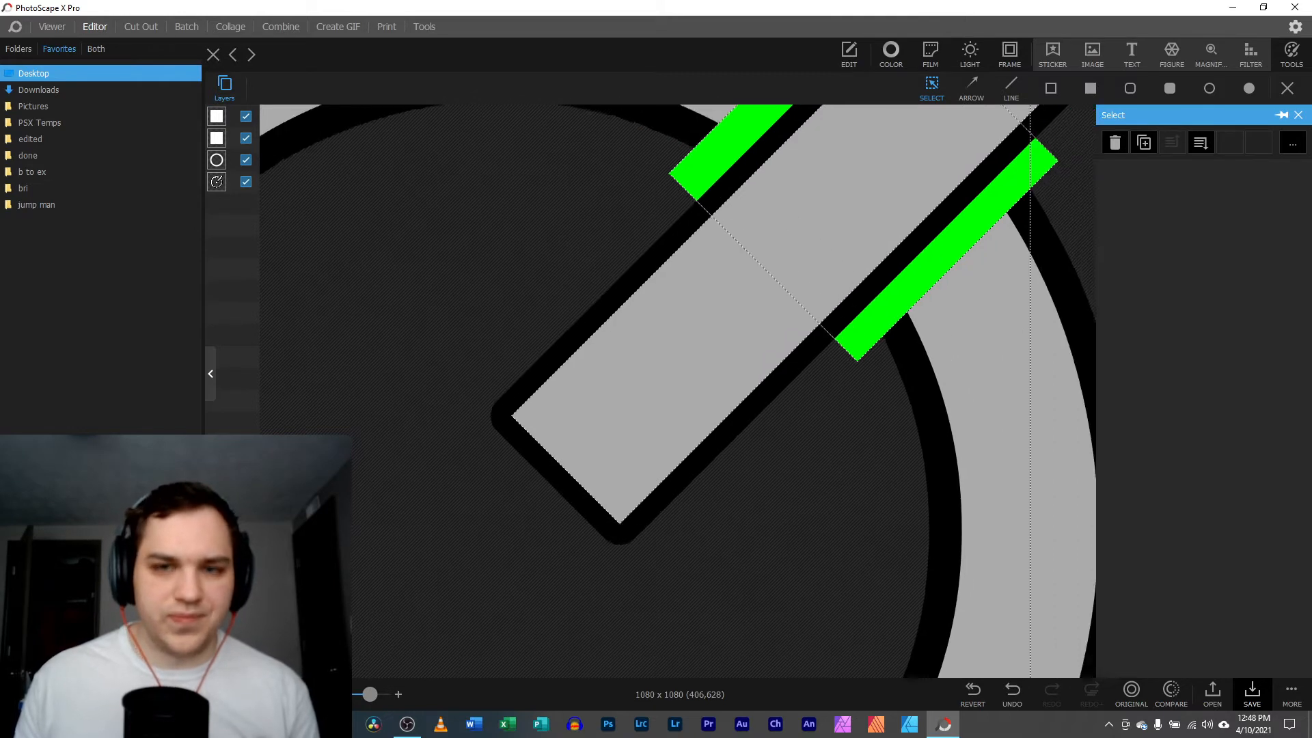
click(975, 470)
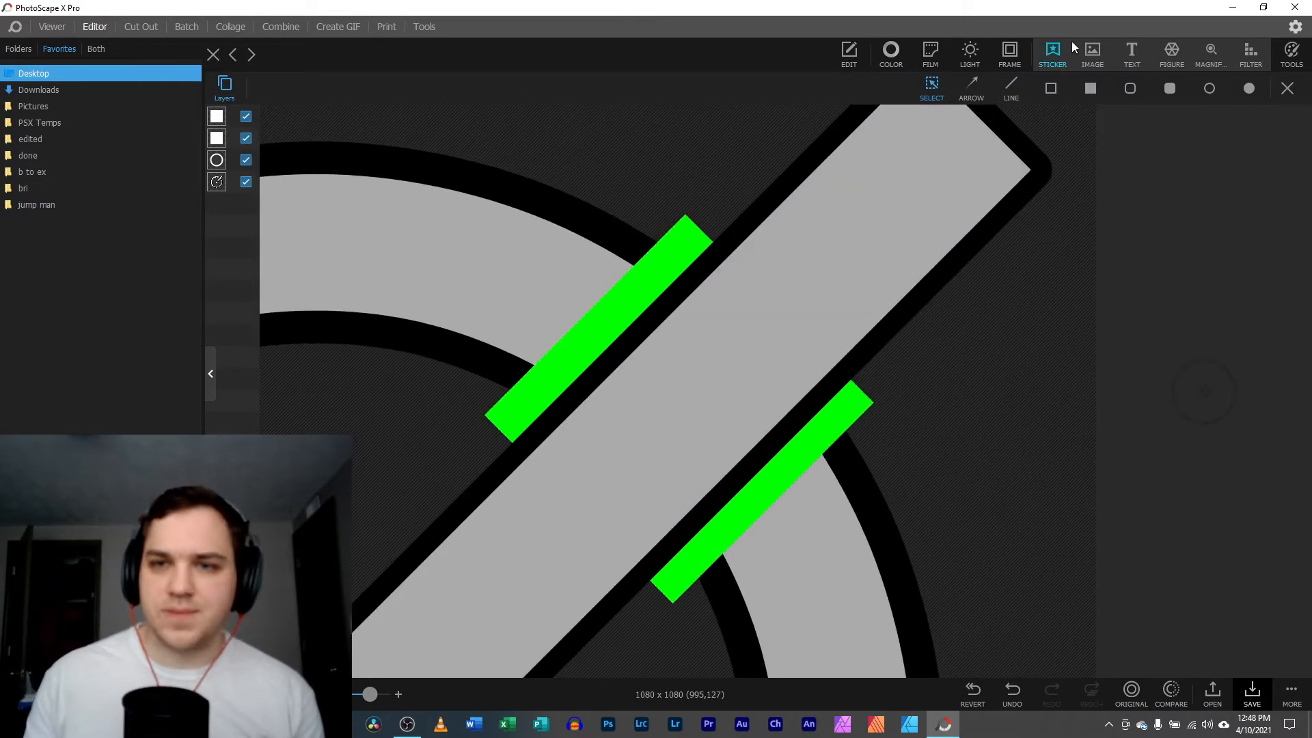
- Draw a black line with a black outline along the upper green strip, spanning the ring's band
click(1015, 81)
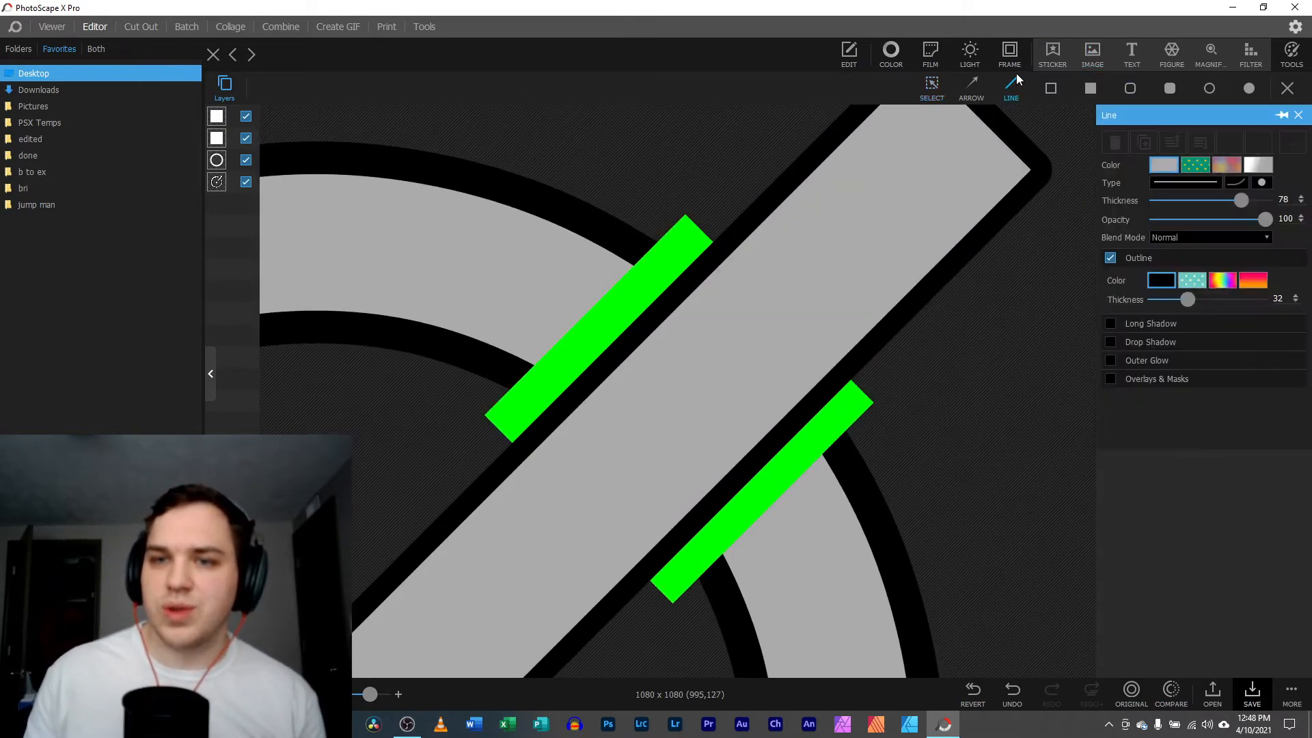
click(1162, 165)
click(1103, 416)
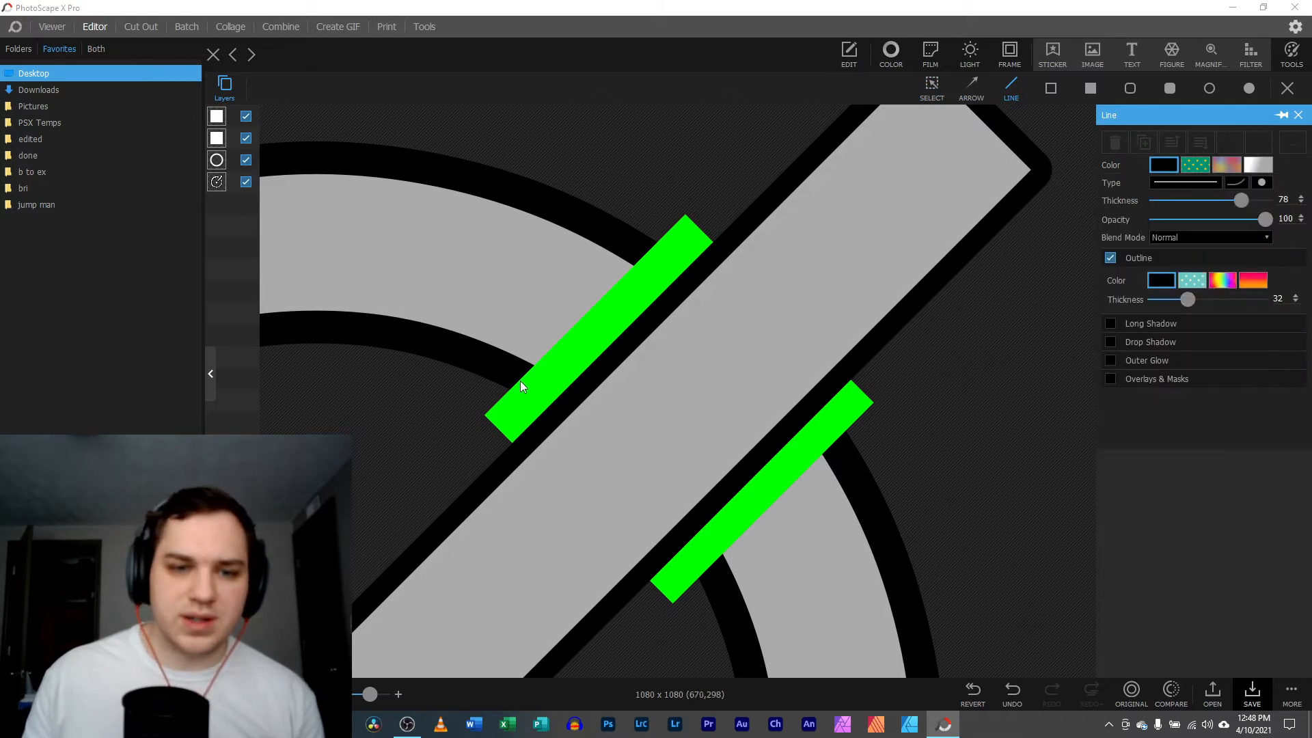
drag(520, 387, 636, 274)
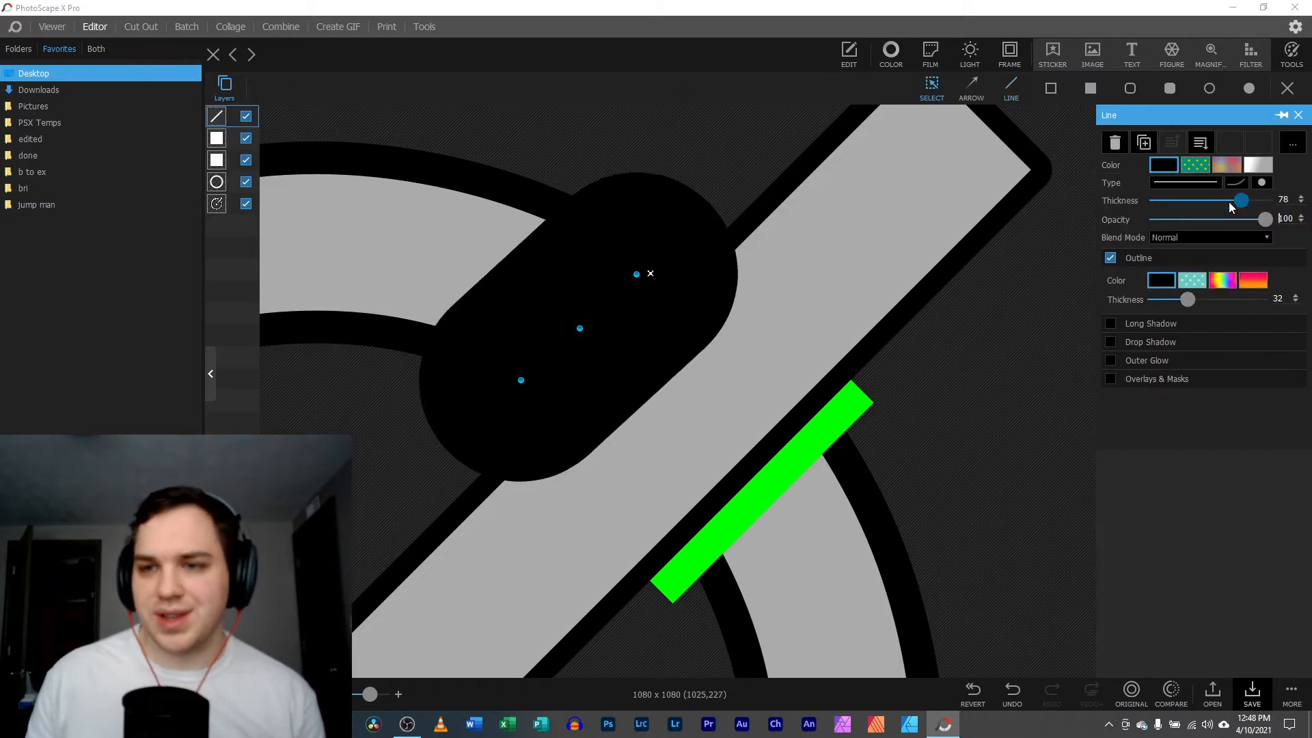
- Set the black line's thickness to 14 with square ends and align it flush against the upper green strip
drag(1229, 203, 1175, 200)
click(1264, 214)
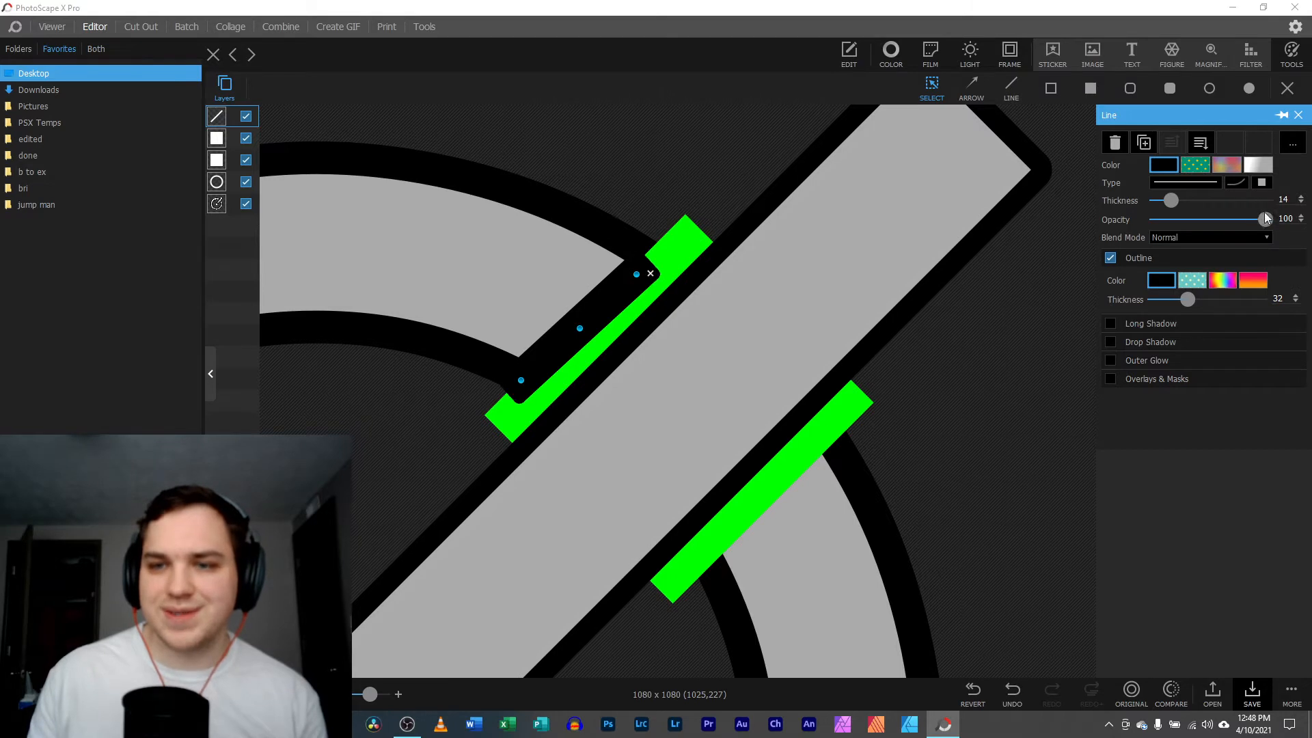
drag(597, 296, 577, 273)
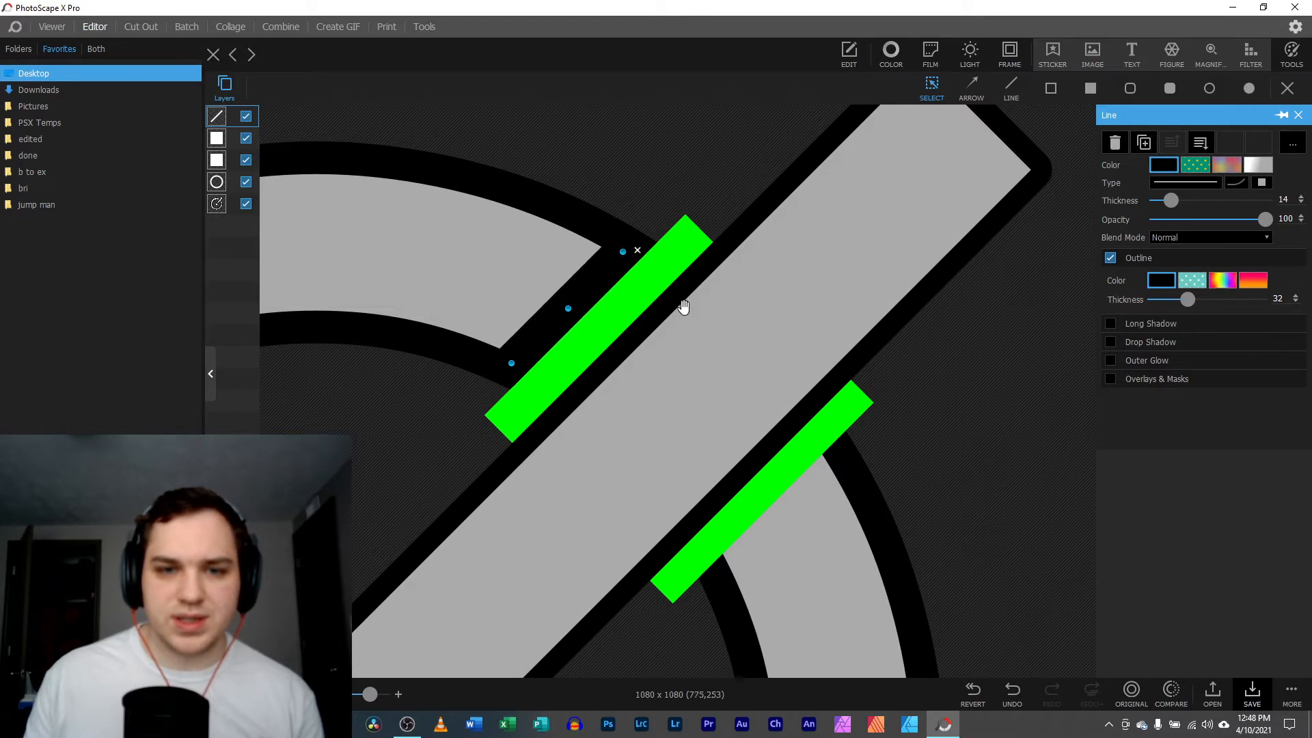
- Duplicate the black line and place the copy against the lower green strip across the ring's other cut end
click(1144, 142)
drag(565, 323, 772, 533)
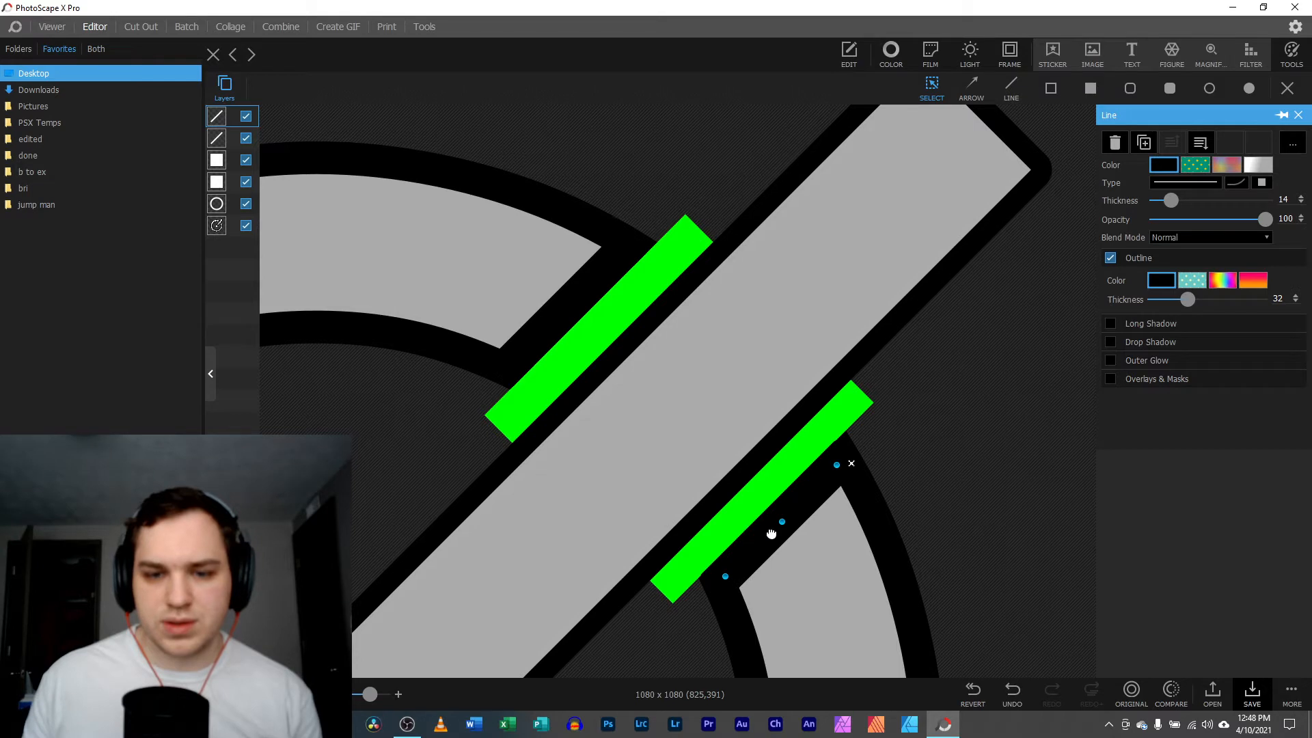
drag(370, 694, 323, 694)
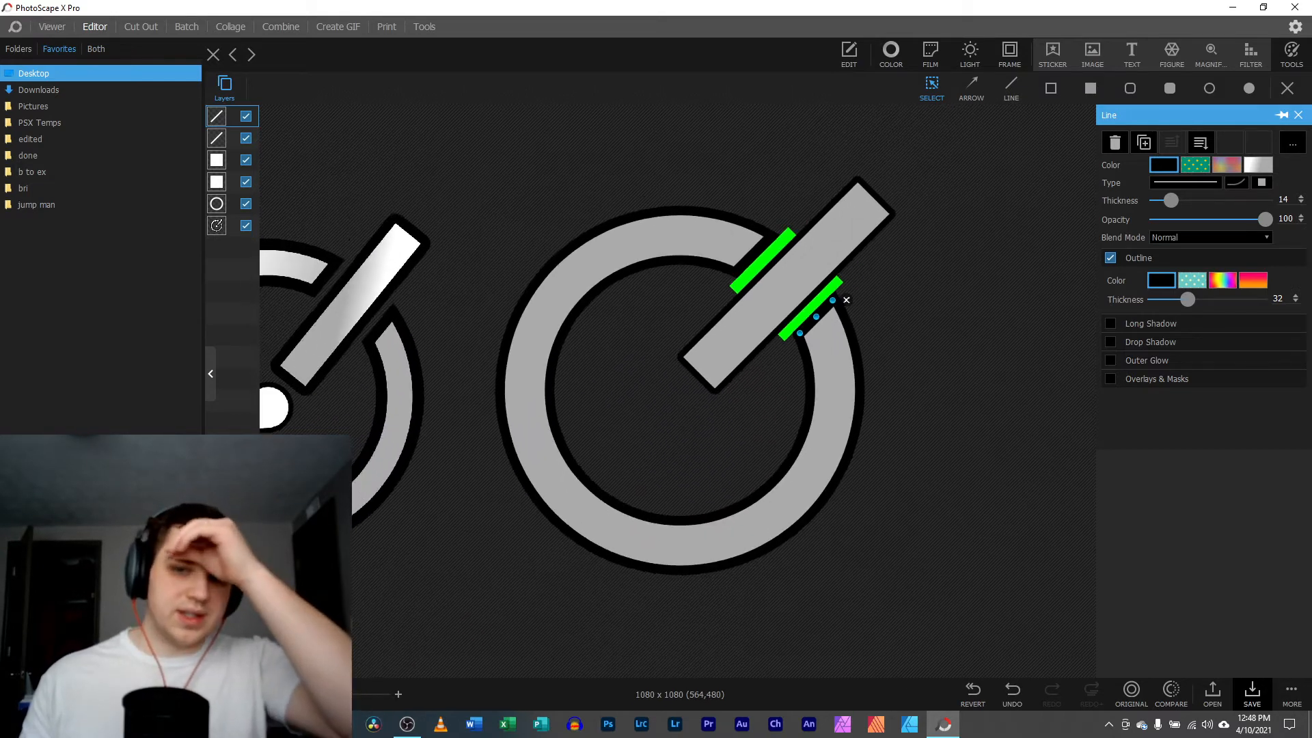
click(471, 572)
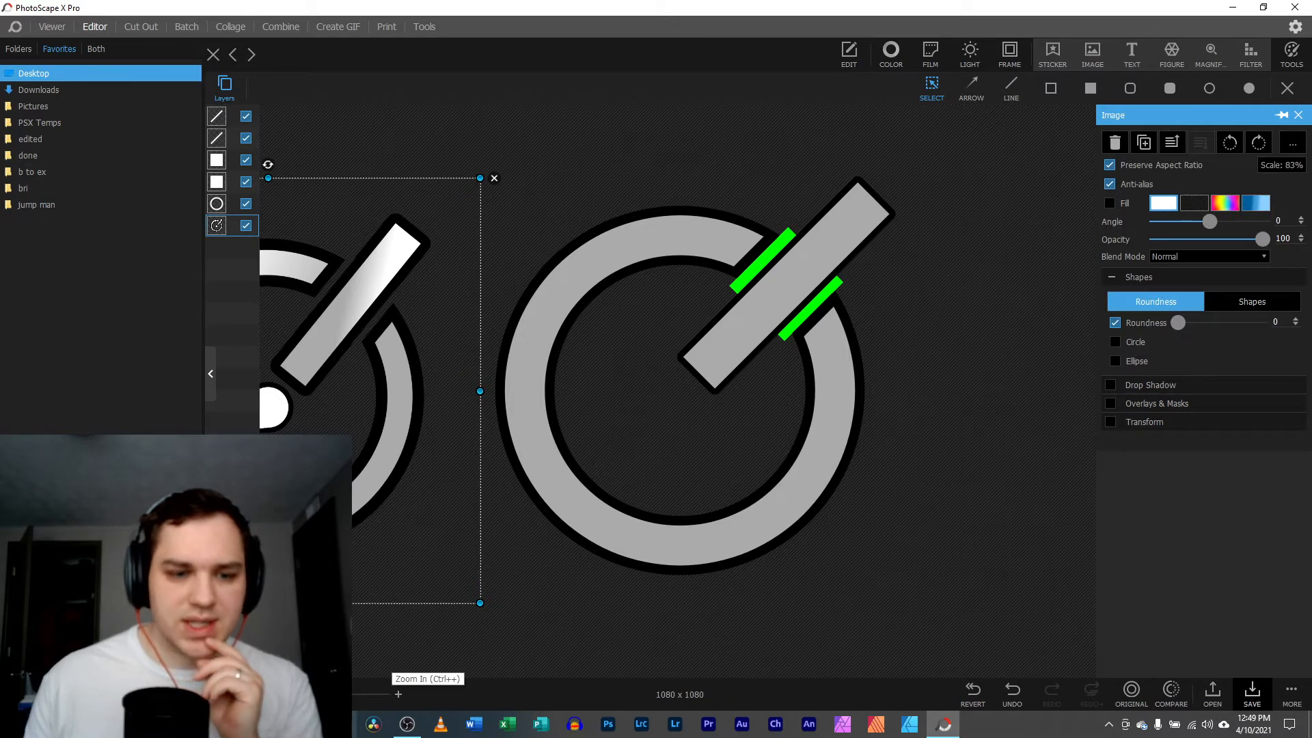
- Draw a black-outlined filled ellipse inside the ring below the handle's lower end, filled with the sampled grey
drag(323, 694, 358, 694)
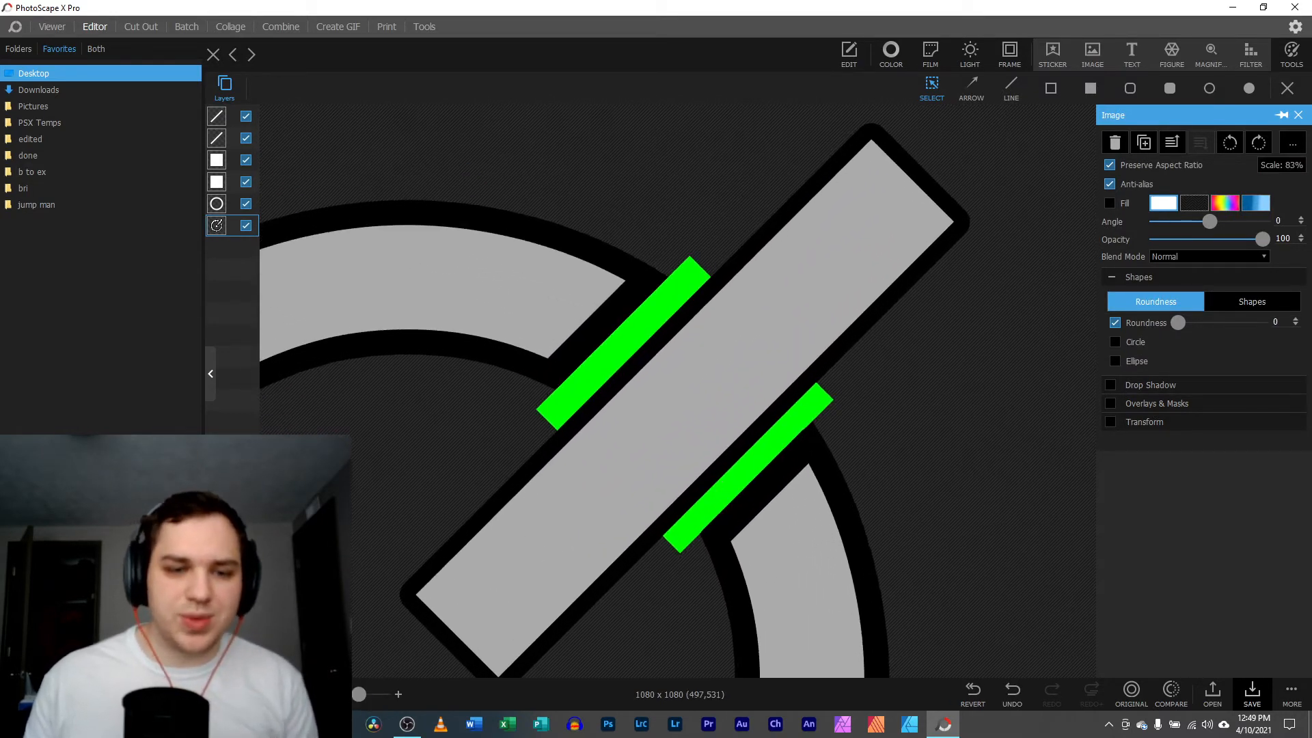
drag(397, 632, 678, 383)
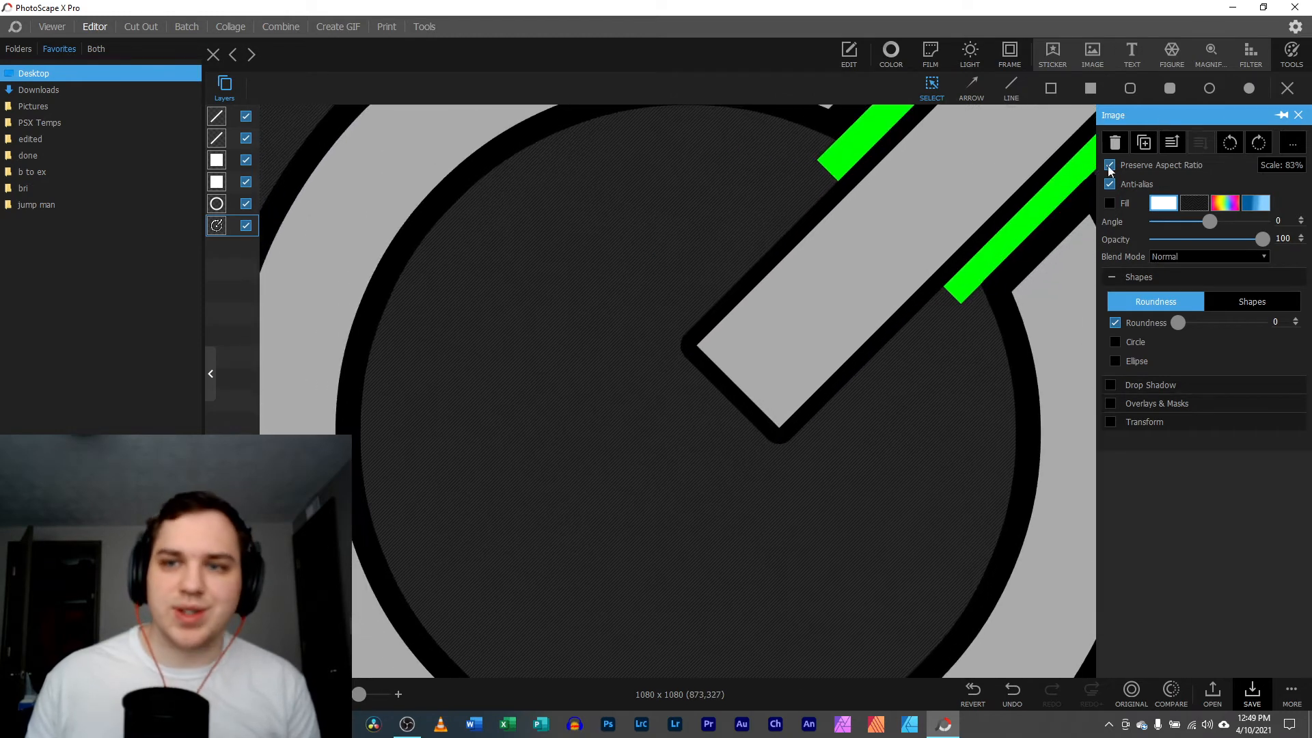
click(1249, 88)
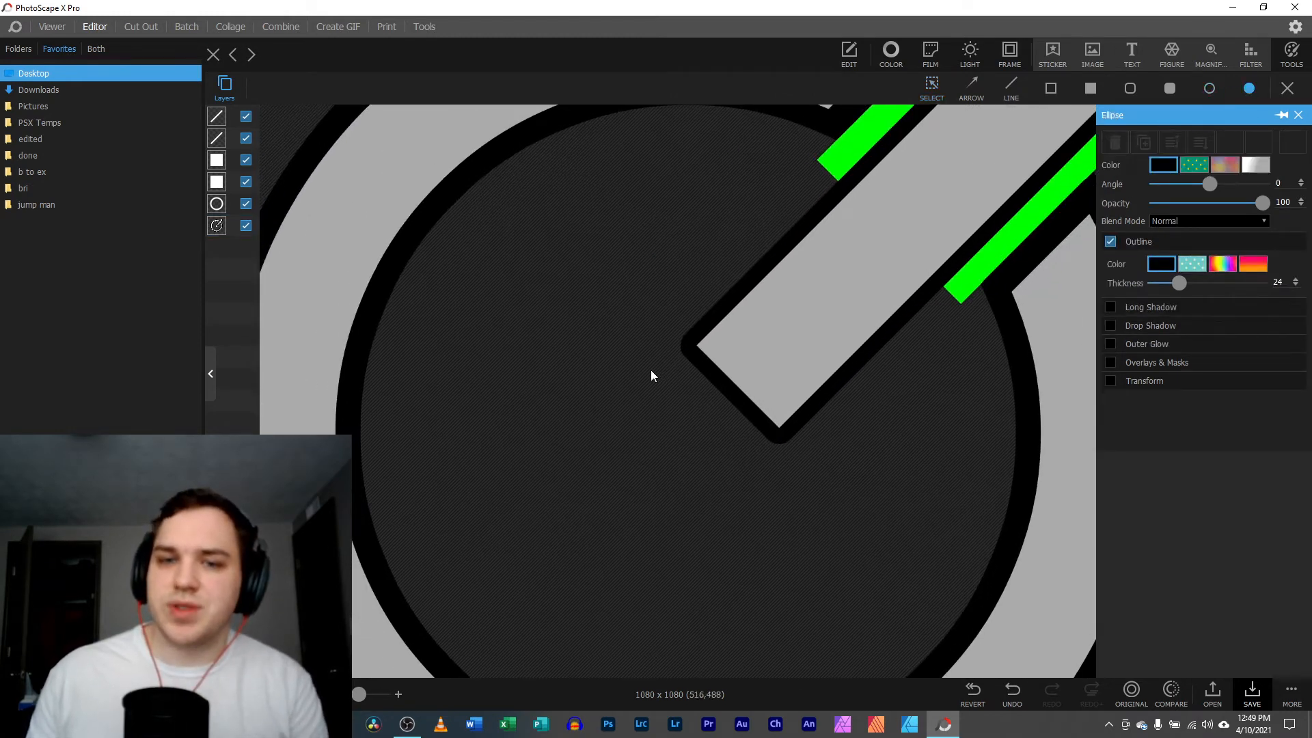
drag(558, 361, 768, 548)
drag(650, 494, 574, 523)
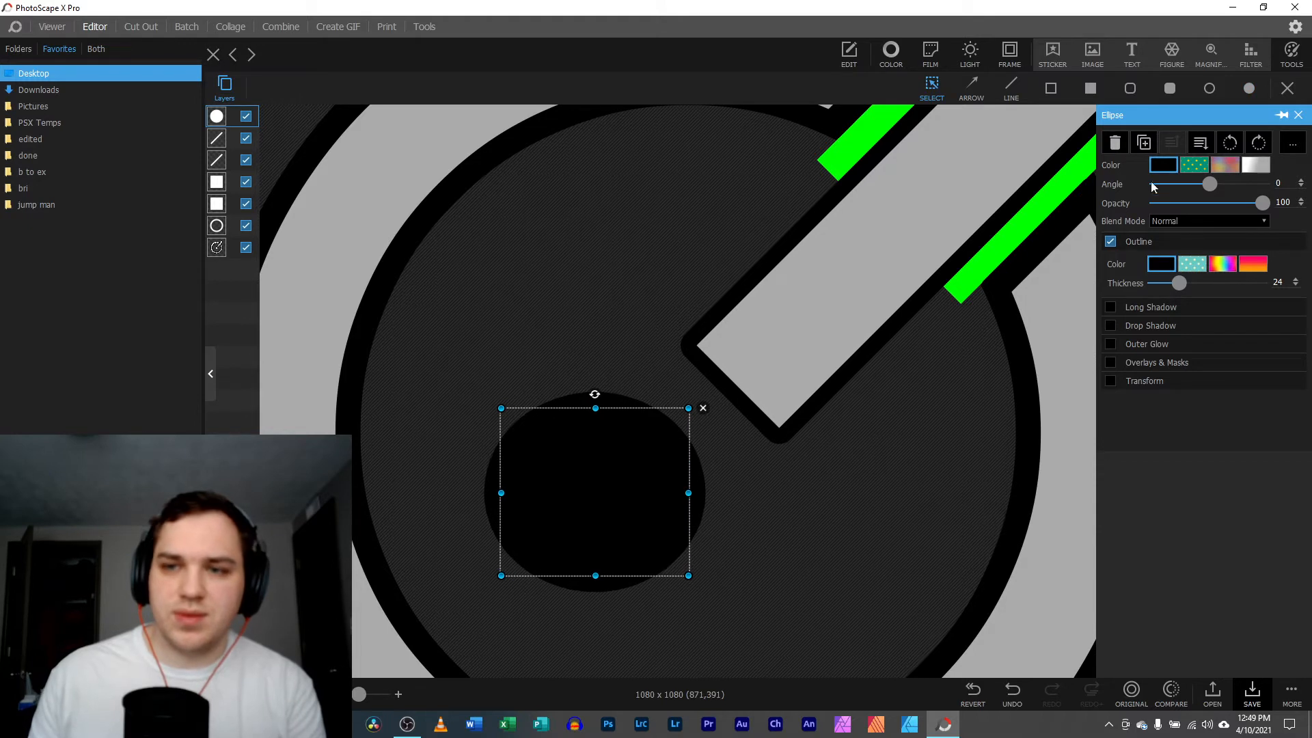
click(1154, 171)
click(1059, 420)
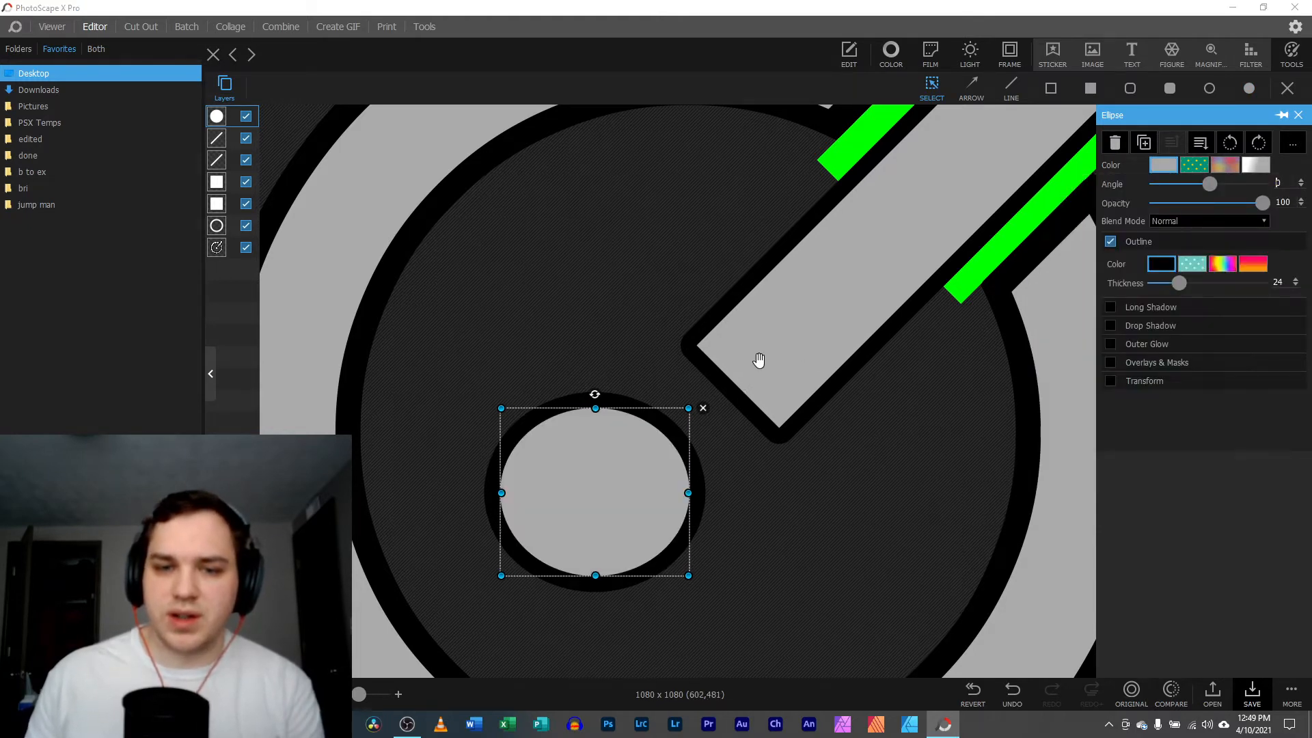
- Shrink the grey ellipse to an even circle and place it just off the handle's lower end
drag(638, 485, 675, 464)
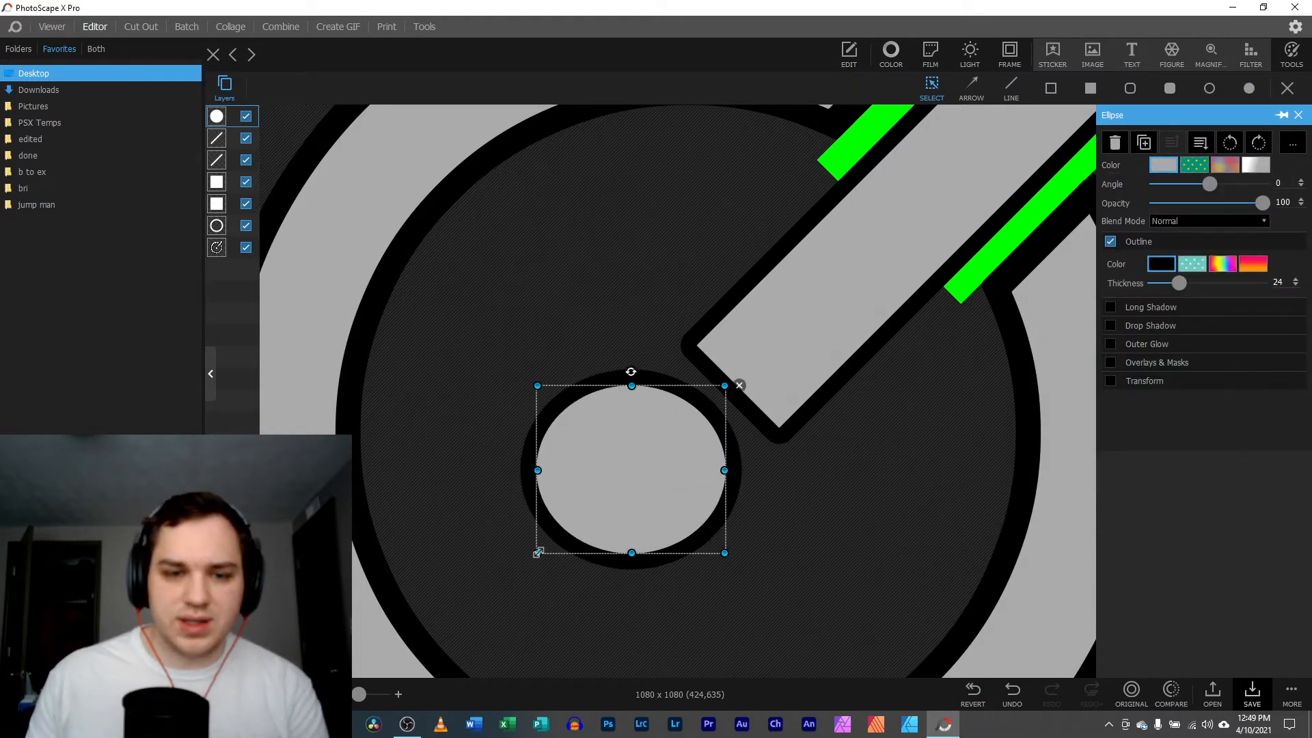
drag(537, 552, 572, 538)
drag(633, 492, 639, 499)
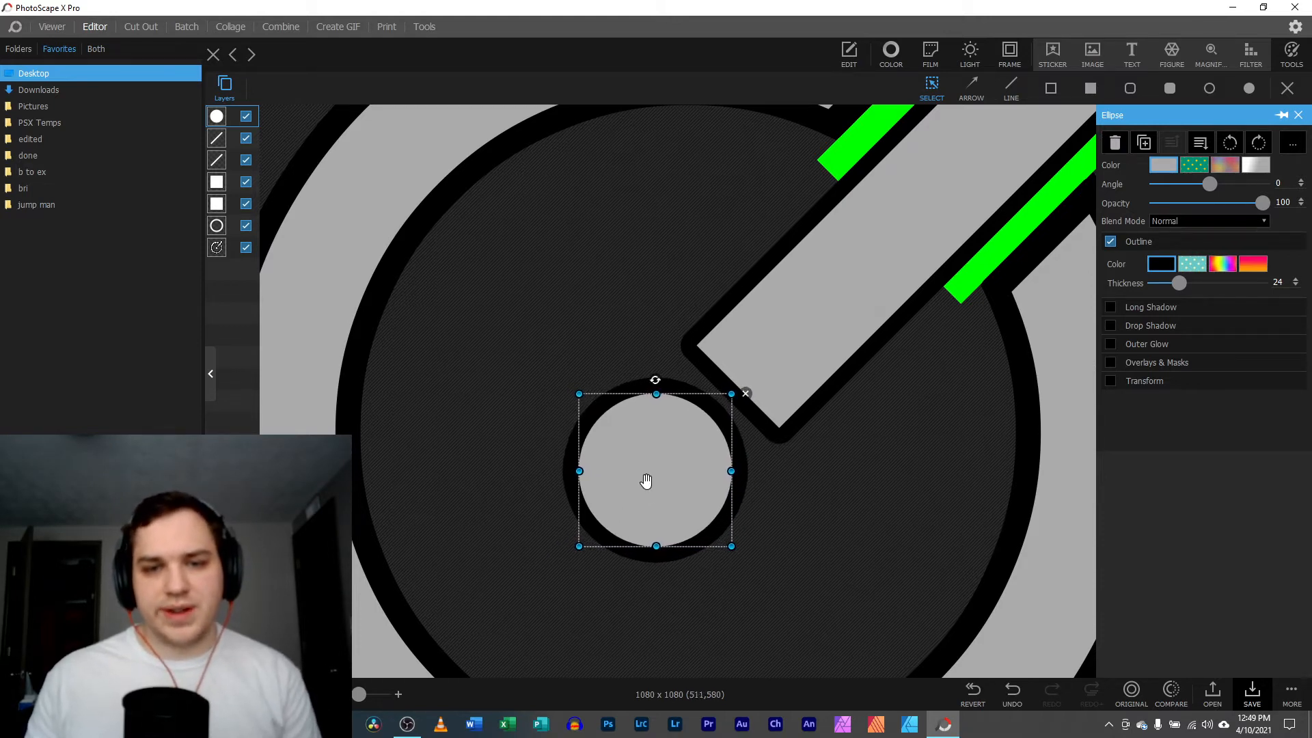
click(489, 588)
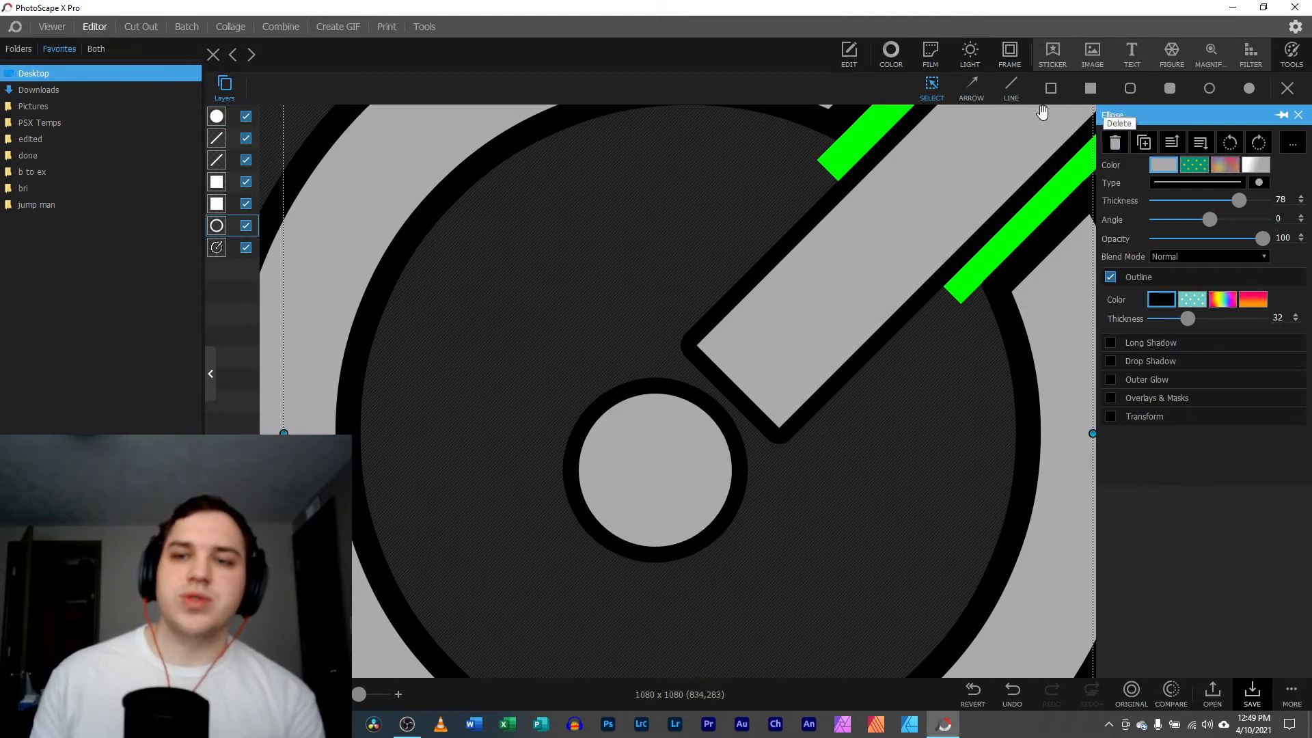
- Draw a short horizontal grey line with rounded ends next to the circle and set its thickness to 35
click(1024, 87)
drag(425, 410, 565, 409)
mouse_move(1242, 205)
mouse_down()
mouse_move(1167, 203)
mouse_move(1195, 201)
mouse_up()
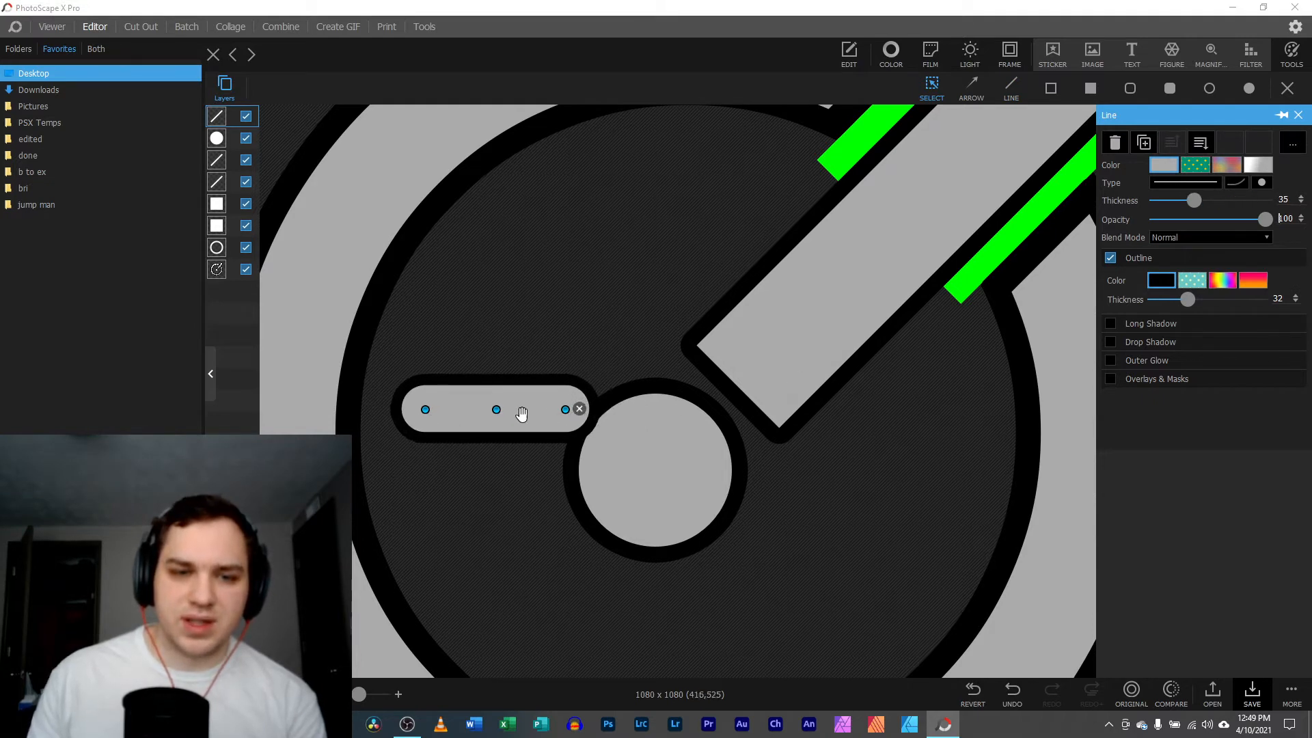
- Align the short line with the circle's lower edge behind the circle, and shorten its protruding end slightly
drag(470, 420, 578, 528)
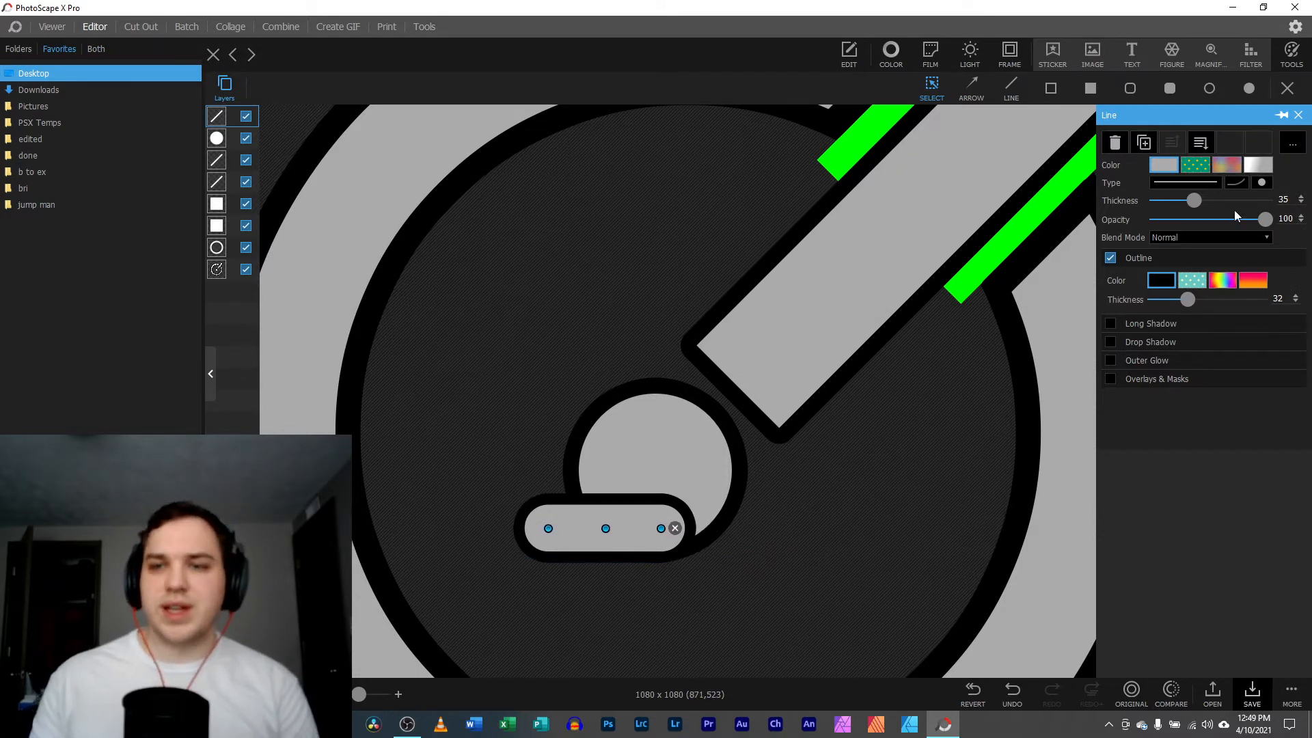
click(1200, 143)
click(1201, 142)
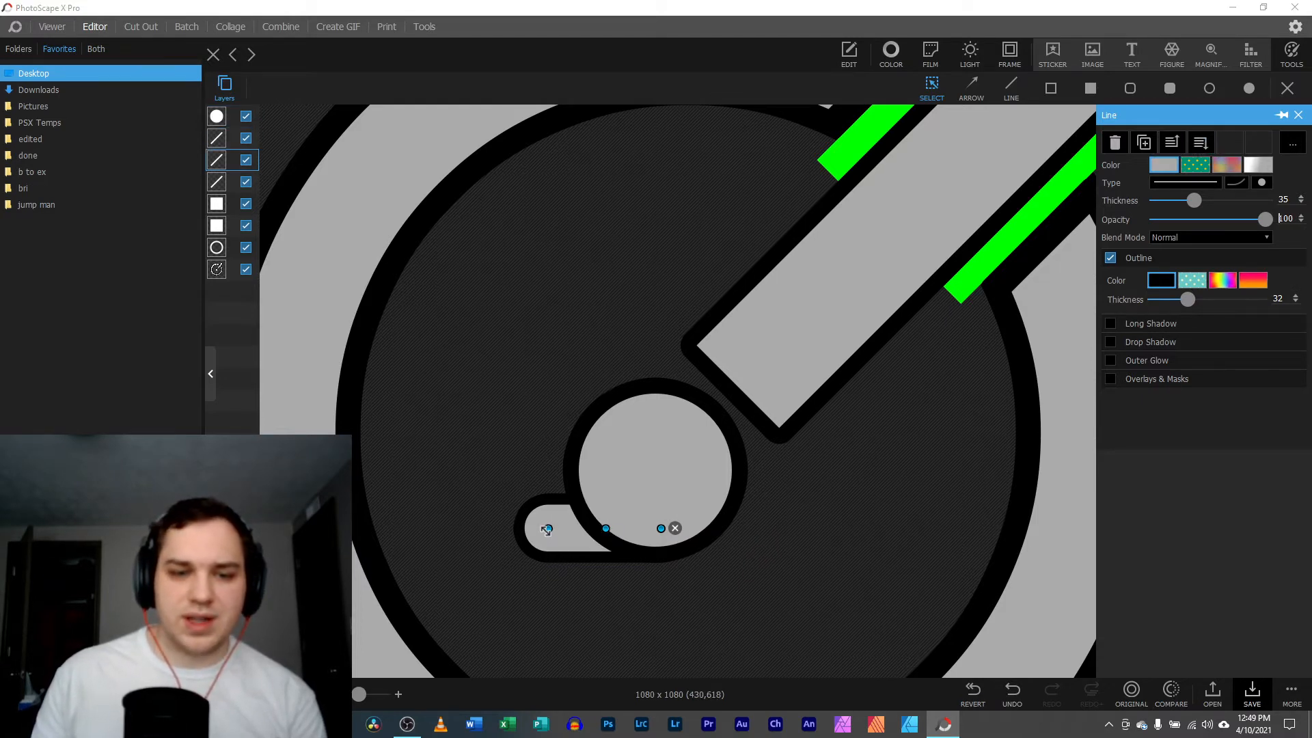
drag(547, 529, 556, 528)
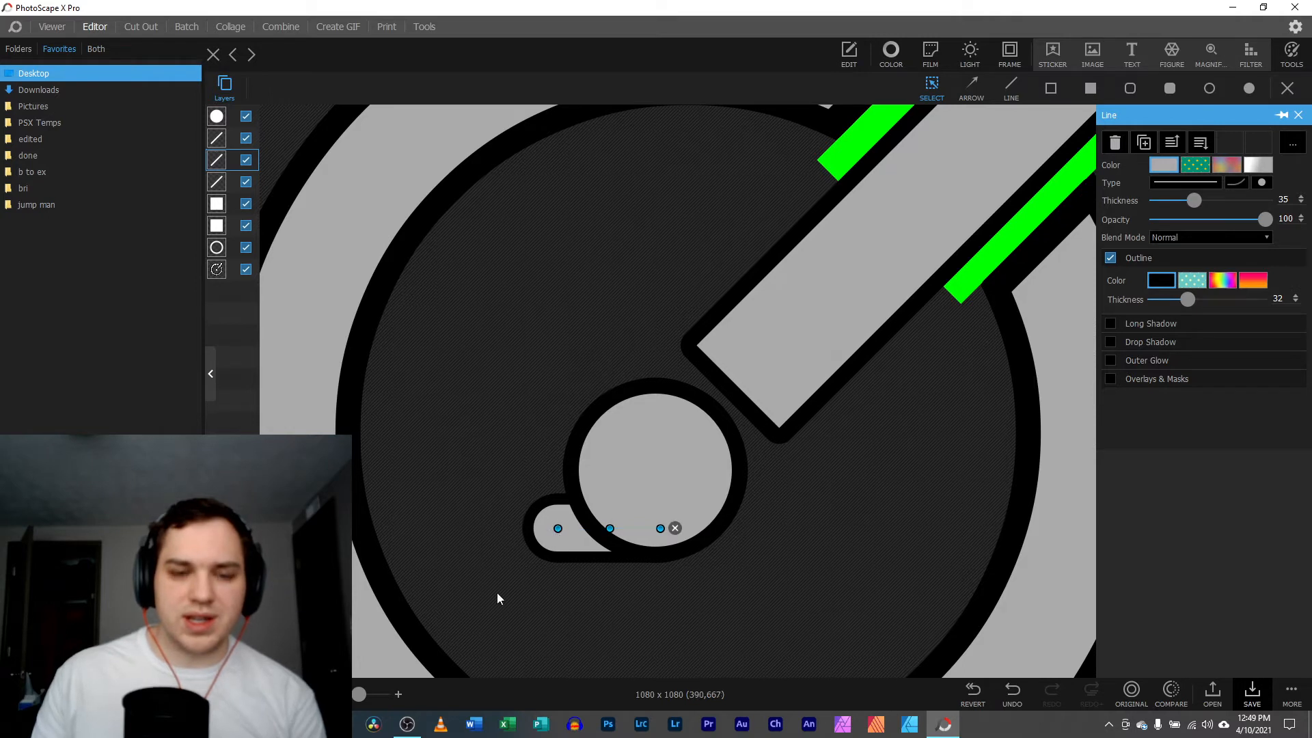
- Delete the reference logo image beside the recreated logo
click(483, 606)
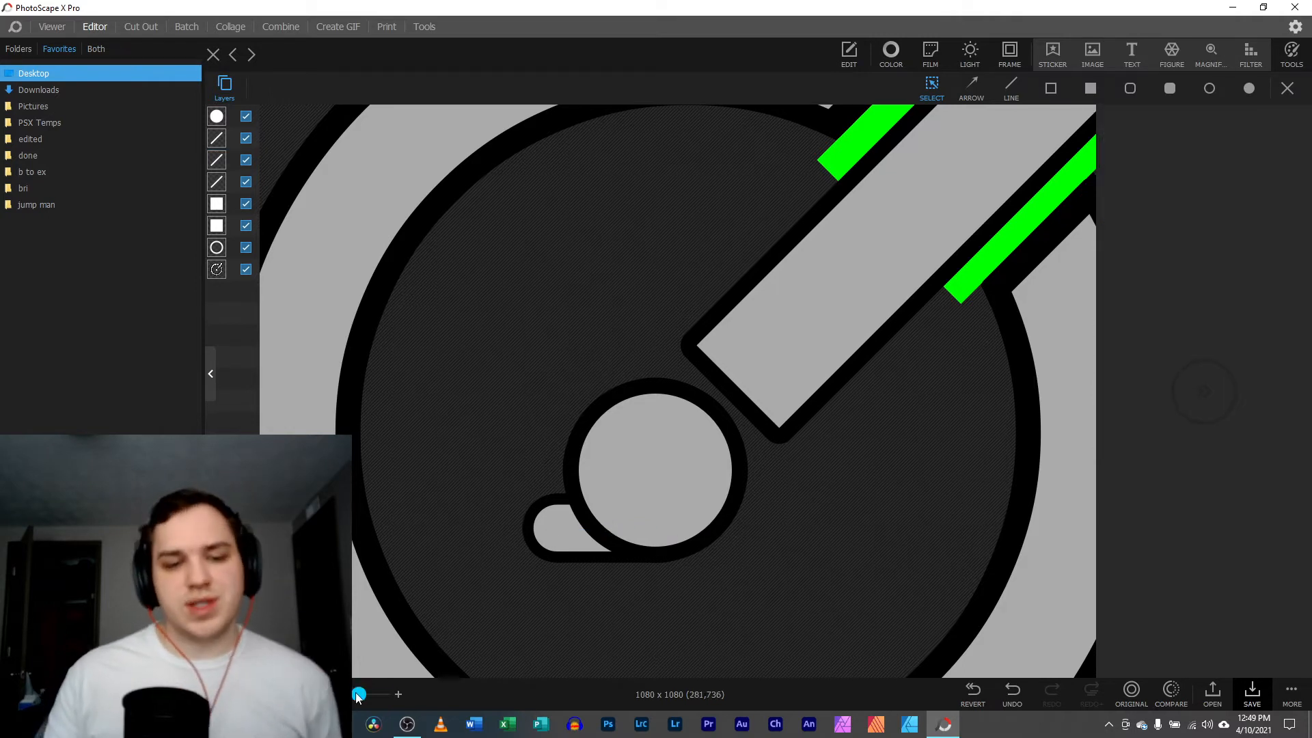
drag(357, 694, 347, 694)
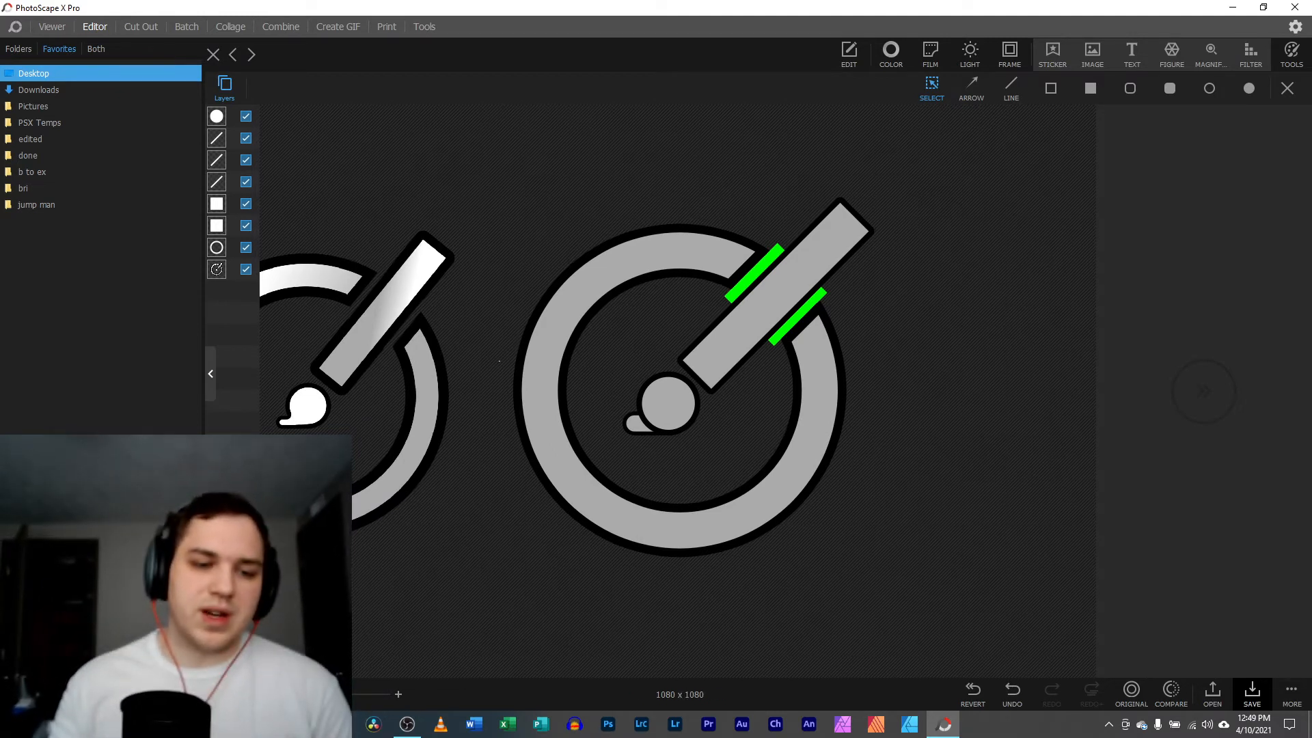
drag(347, 695, 341, 694)
scroll(677, 390, up, 3)
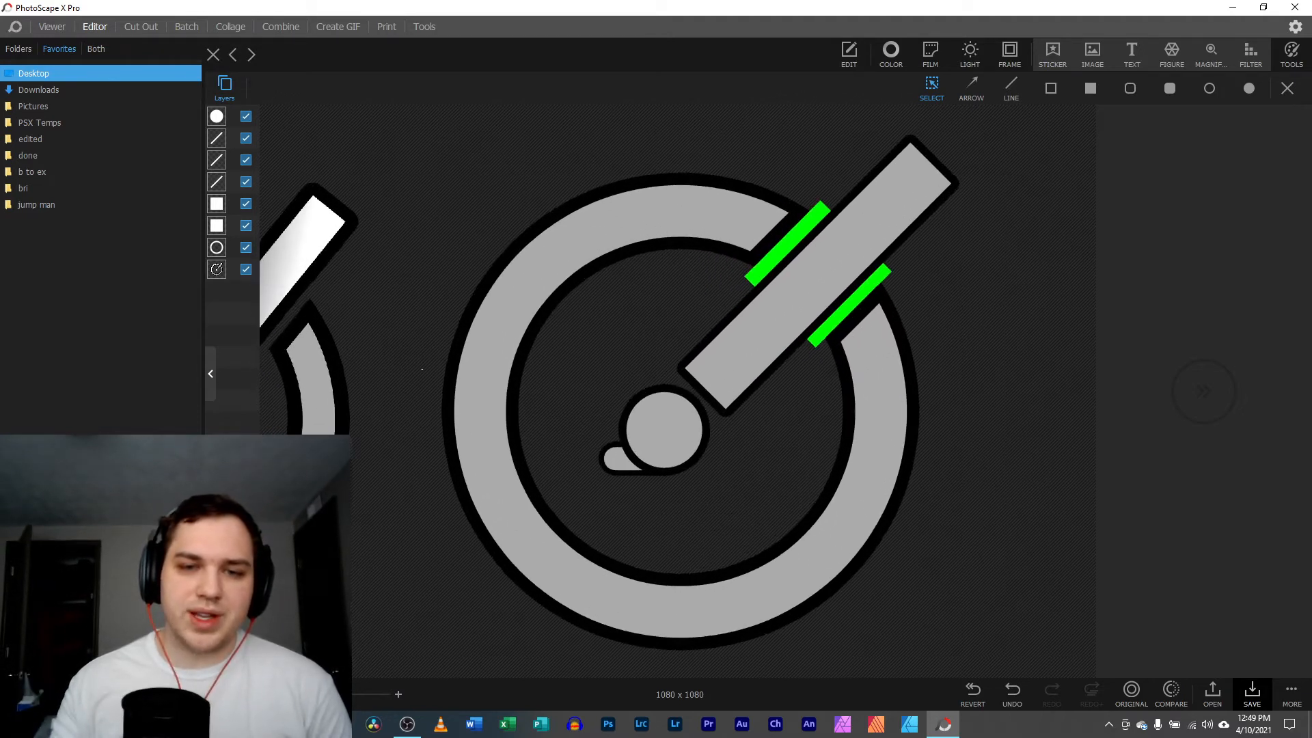
scroll(681, 412, up, 1)
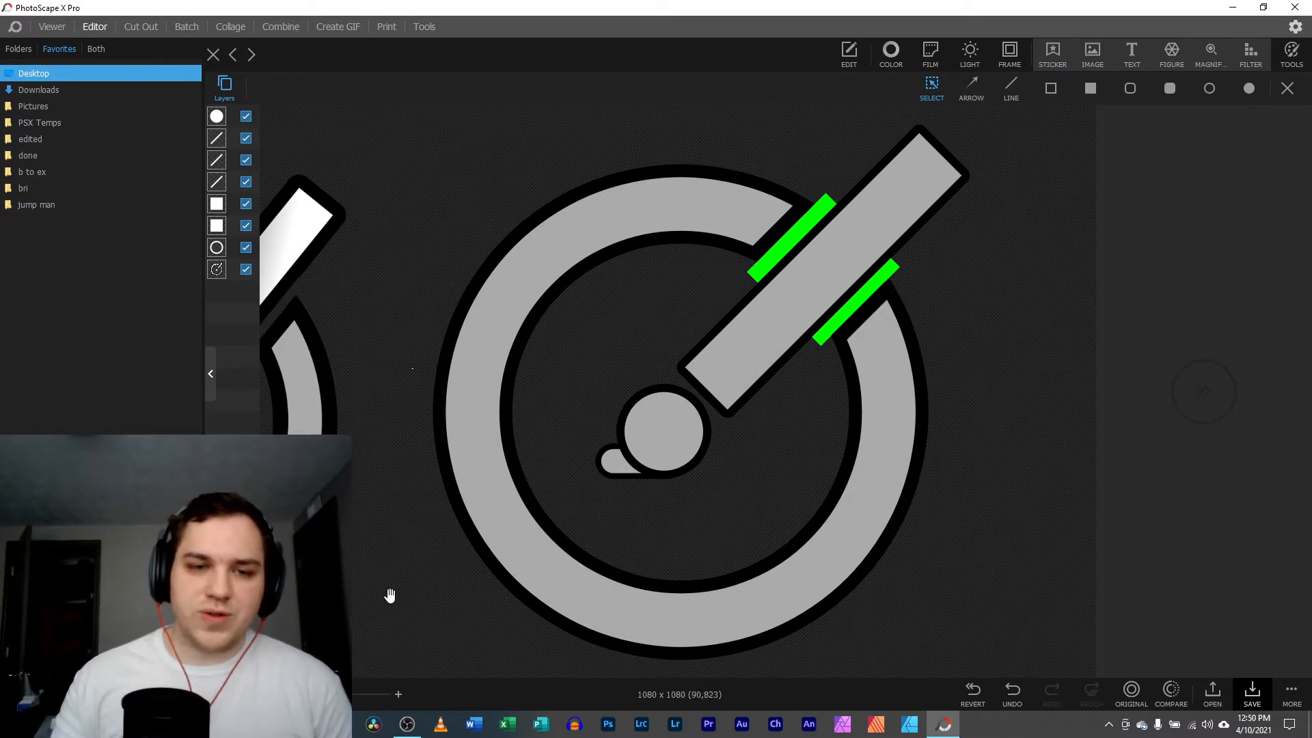
scroll(412, 368, down, 3)
click(477, 419)
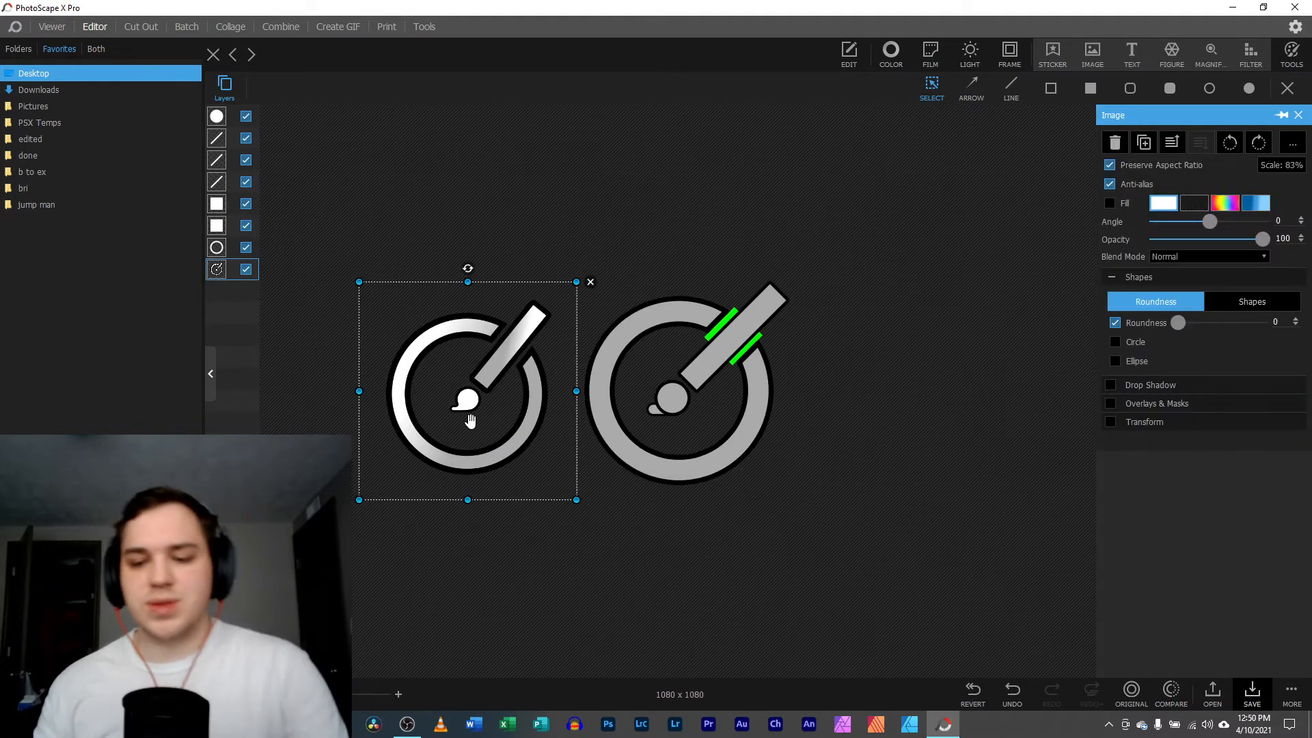
key(Delete)
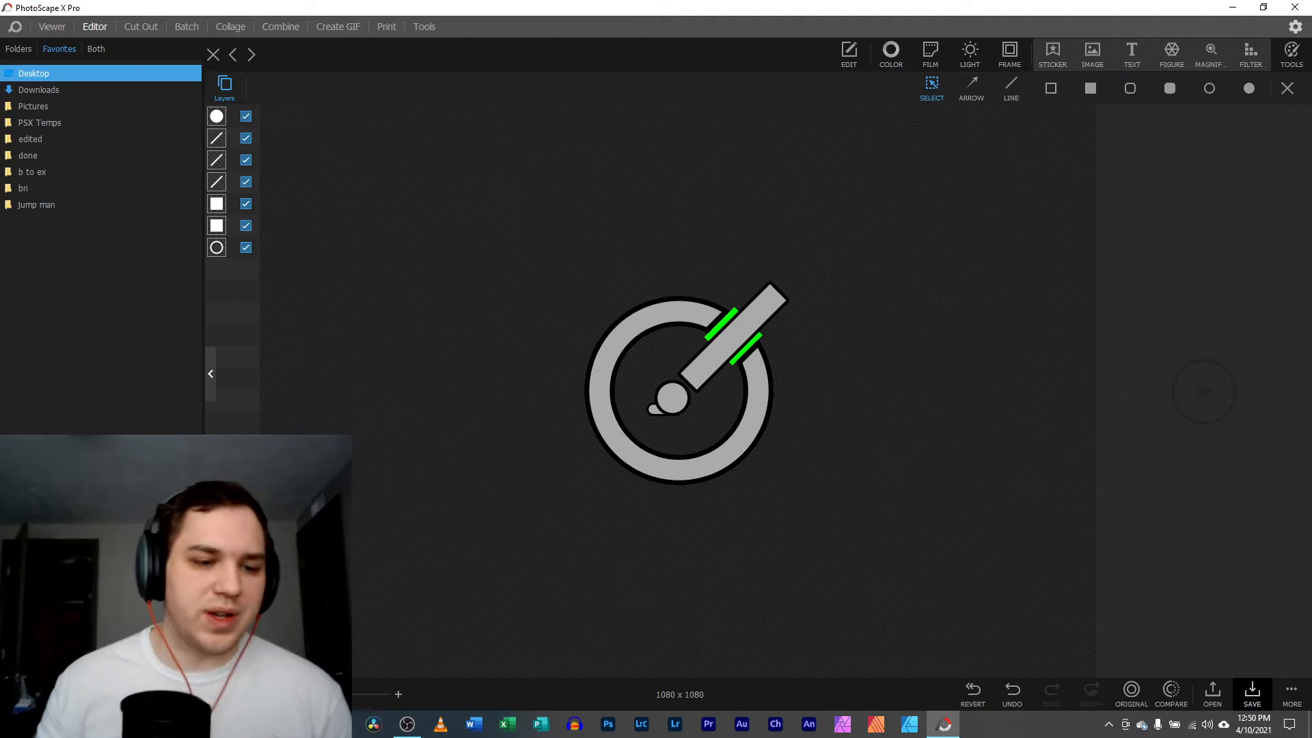
- Select all the recreated logo's shapes and move them together to centre the whole logo on the canvas
drag(457, 560, 810, 282)
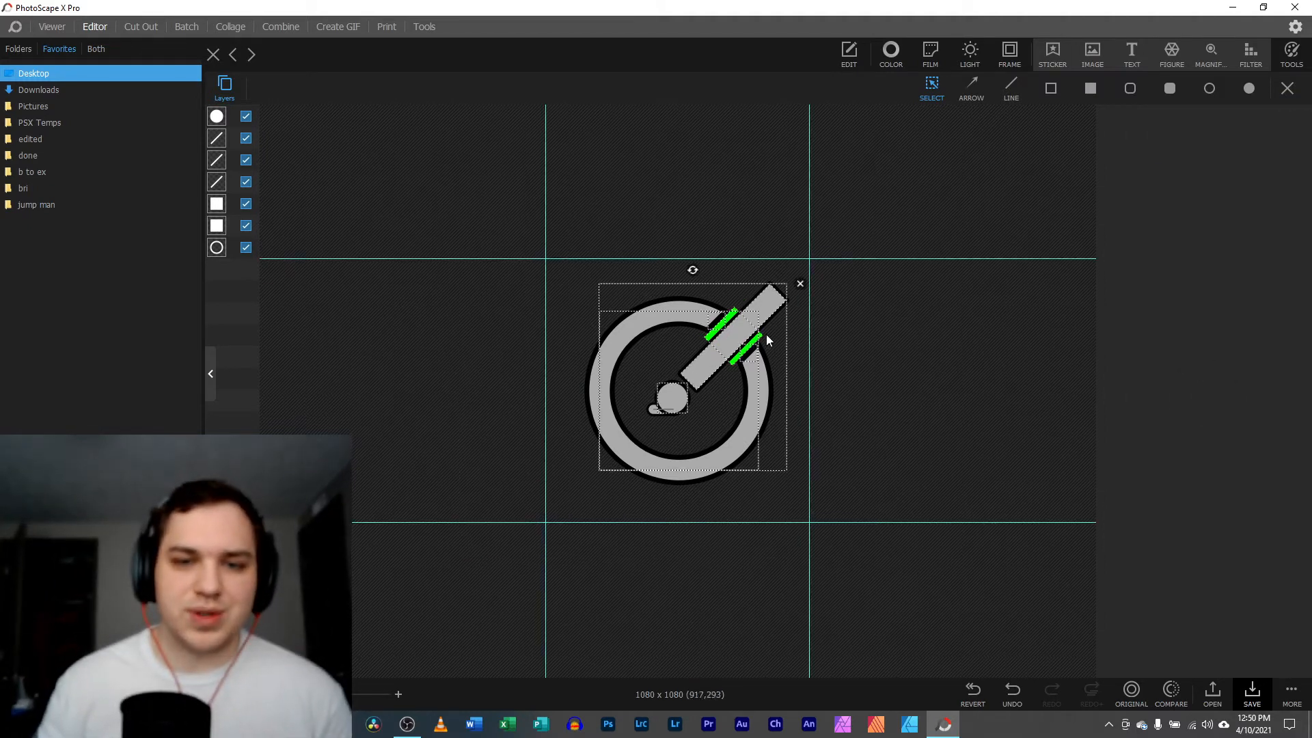
drag(746, 346, 737, 356)
scroll(752, 442, up, 4)
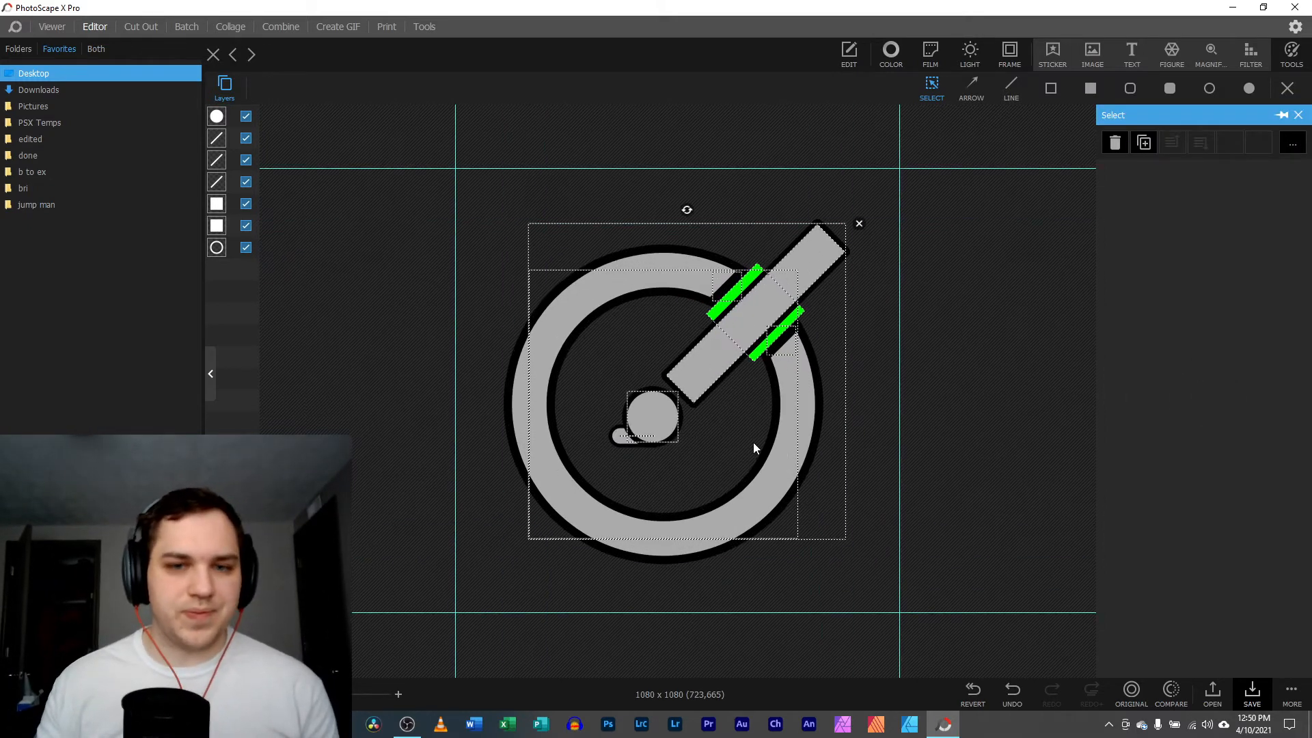
- Deselect the shapes and flatten all object layers into the image
scroll(753, 442, down, 1)
scroll(631, 449, up, 4)
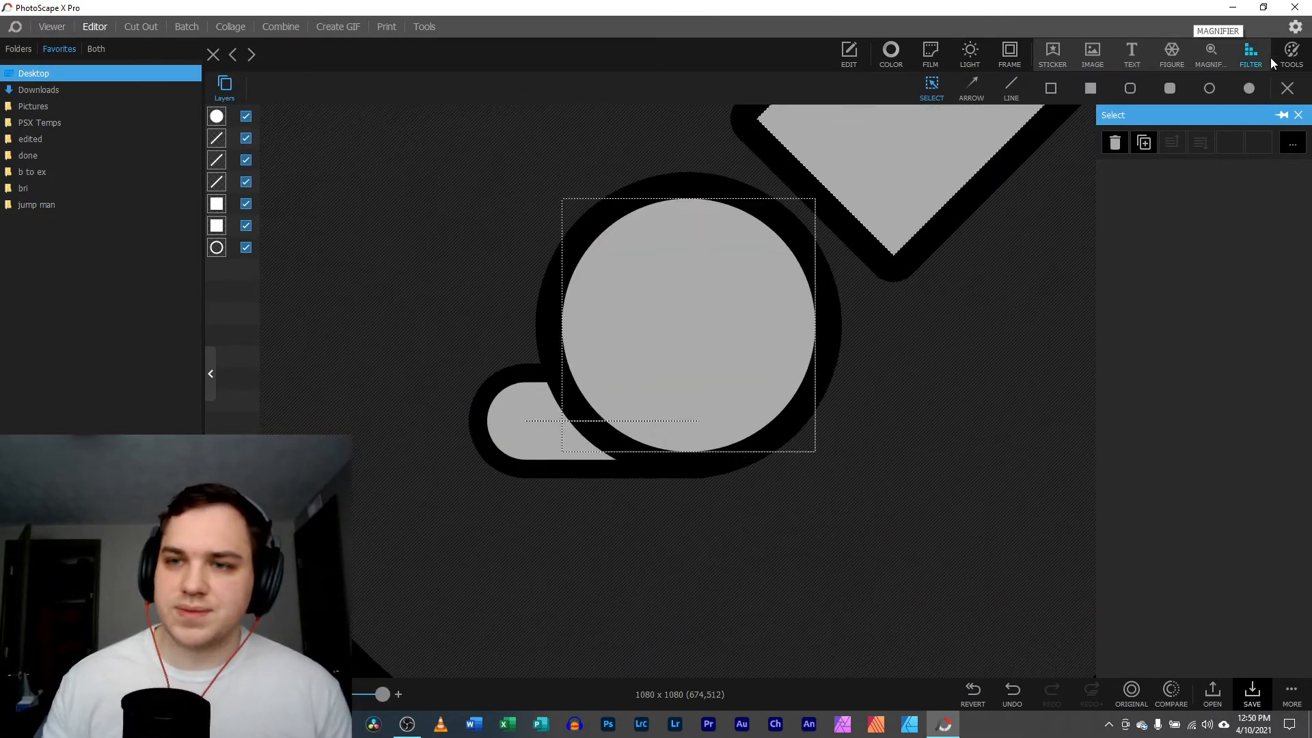
scroll(583, 442, down, 4)
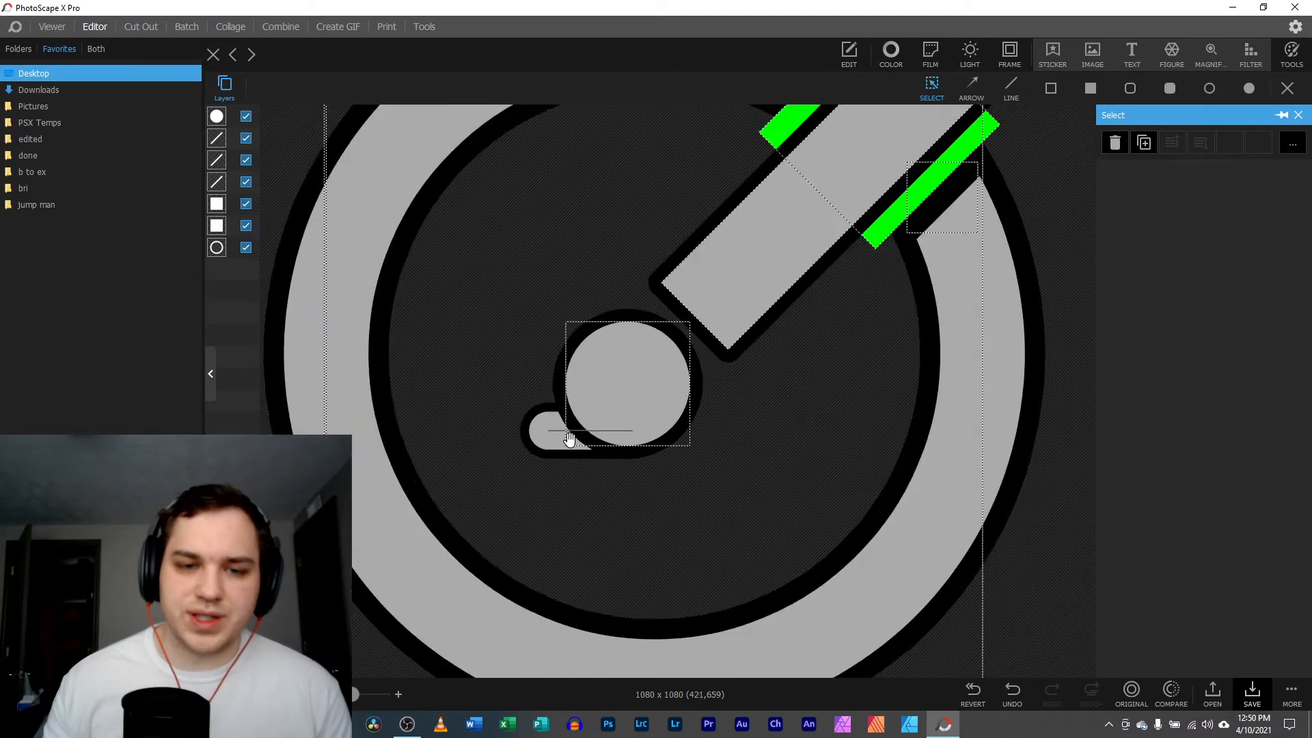
click(566, 441)
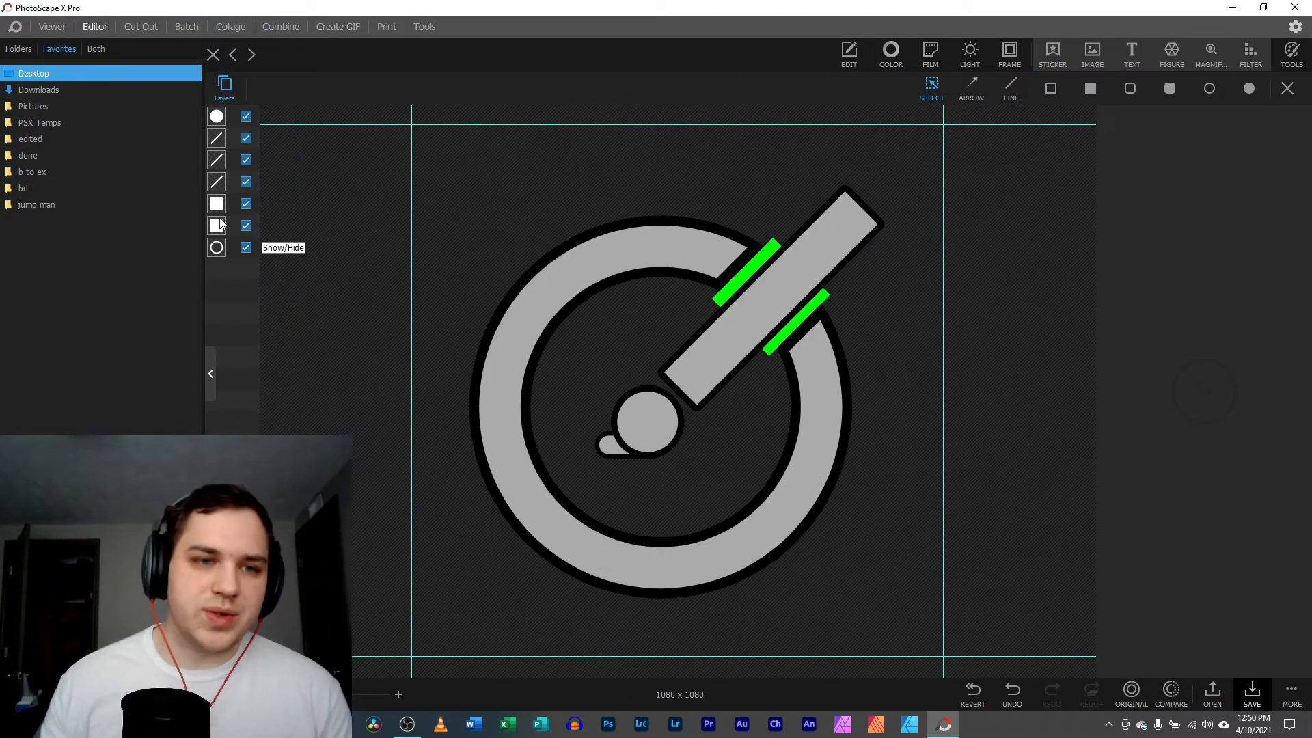
click(223, 85)
click(240, 85)
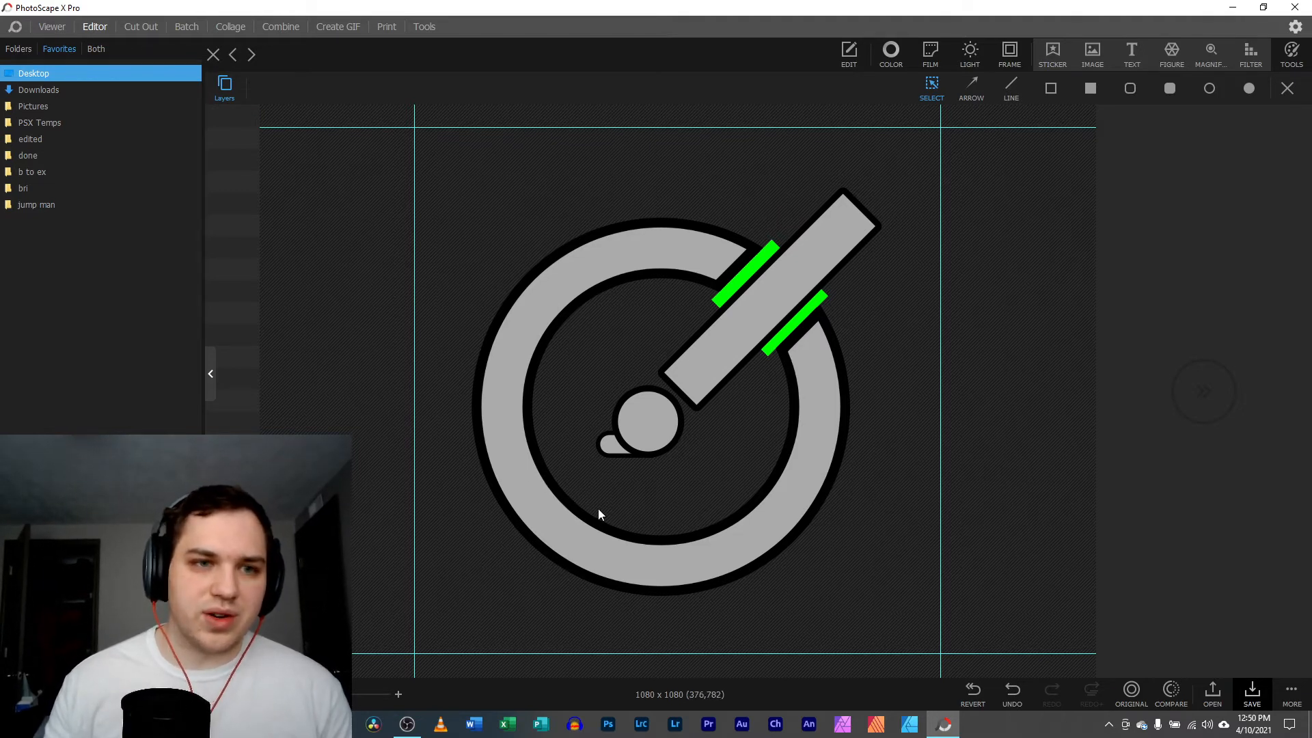
- Set the Draw brush colour to the grey sampled from the circle at the brush tip
scroll(600, 511, up, 1)
scroll(600, 509, up, 5)
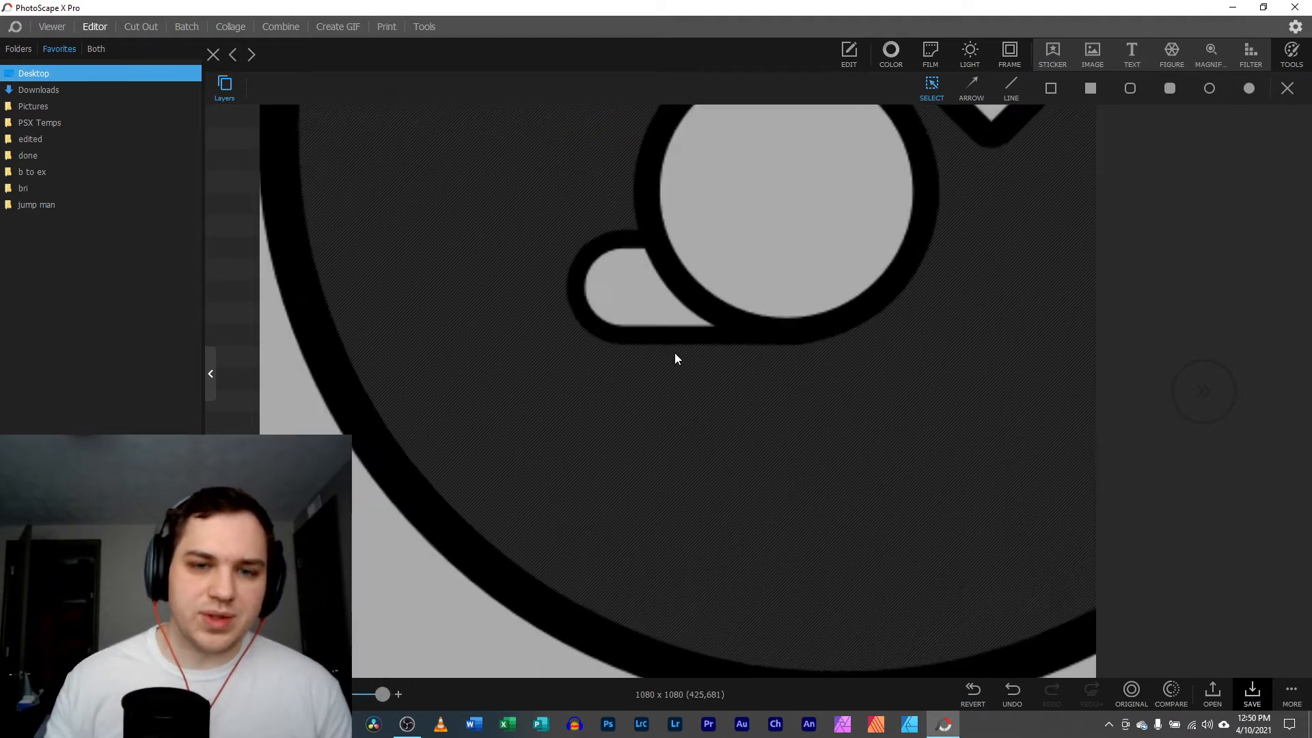
scroll(666, 440, up, 1)
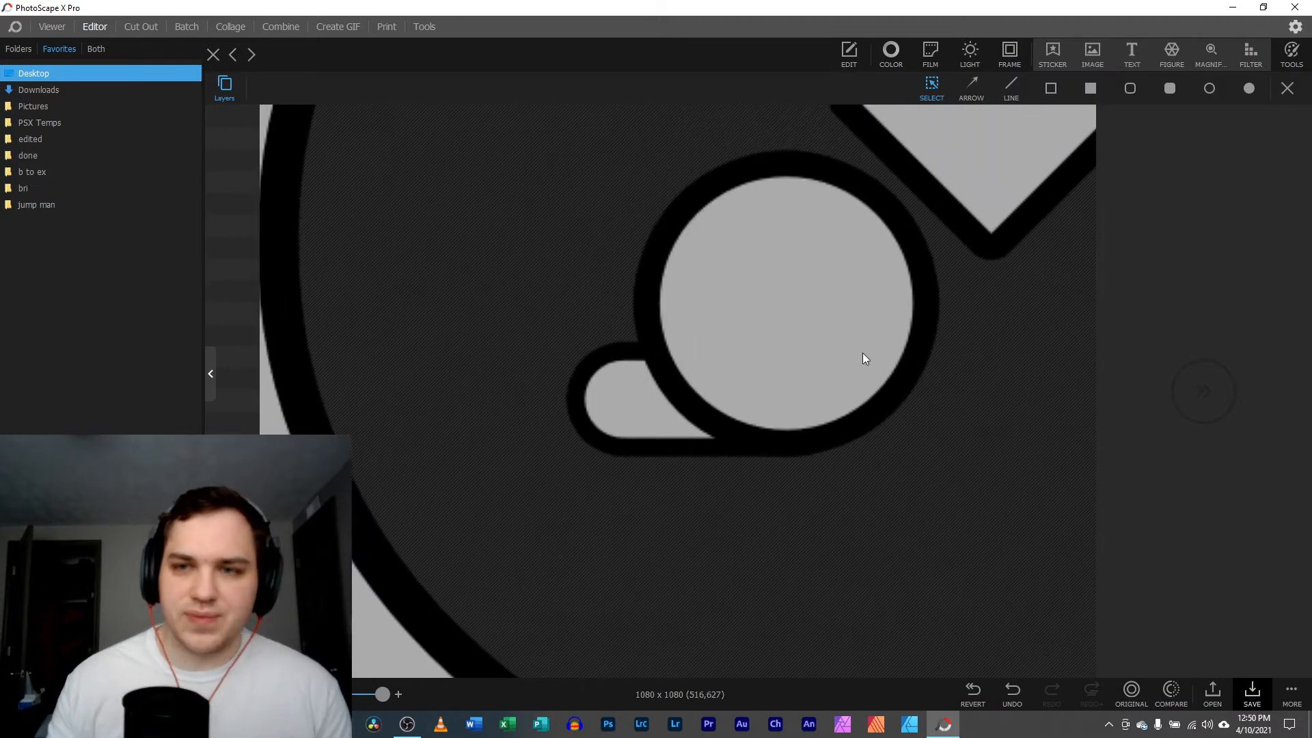
click(1283, 65)
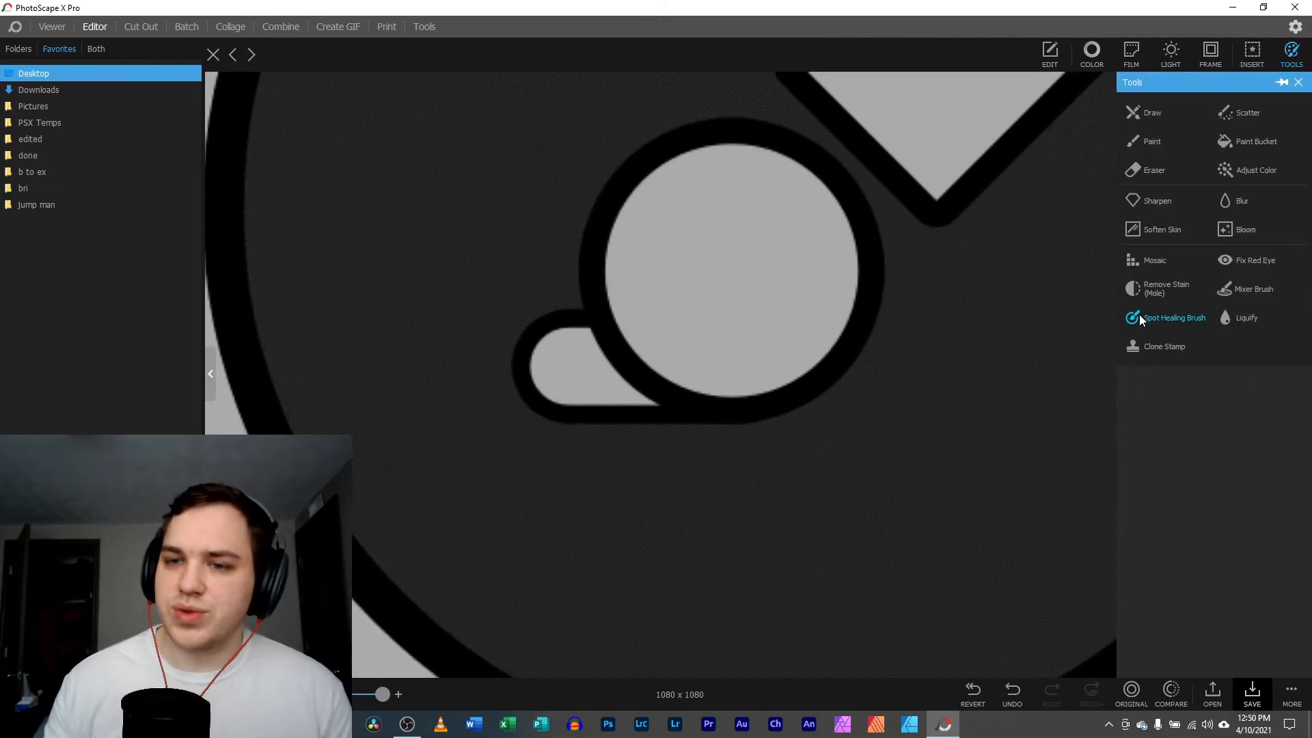
click(1161, 109)
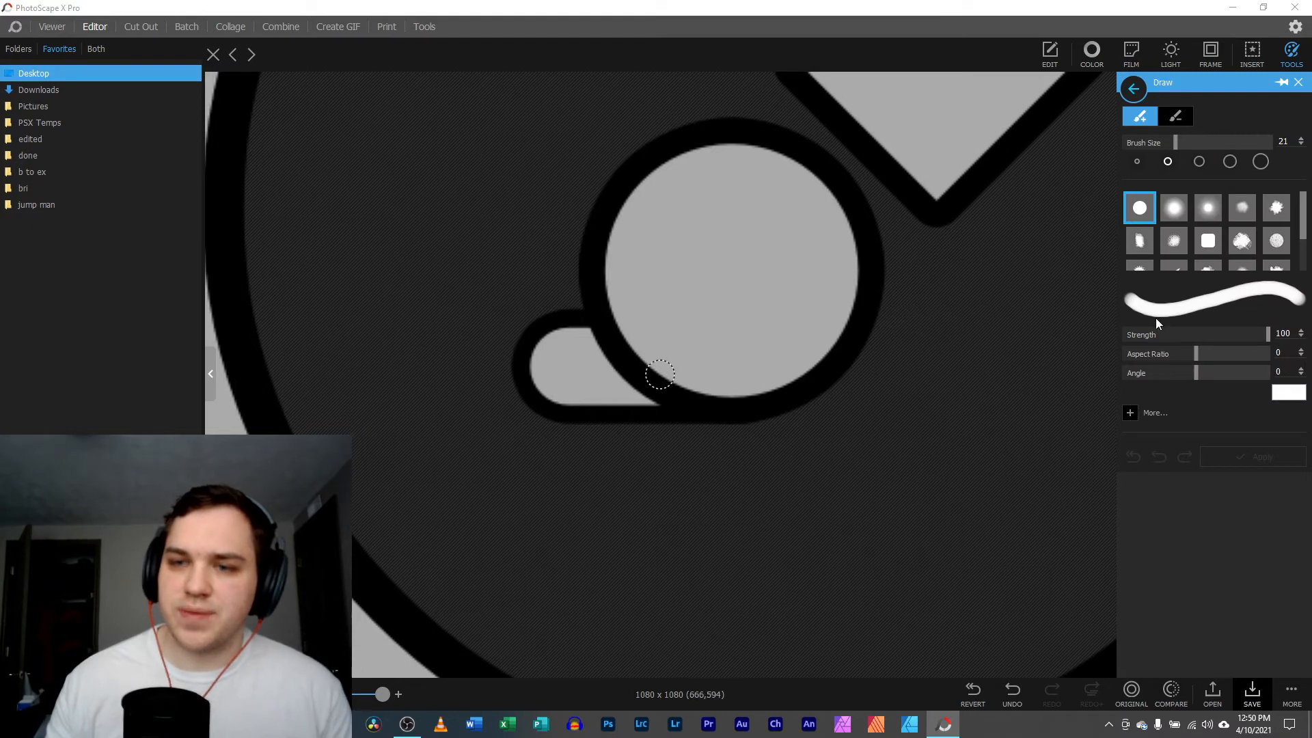
click(1284, 394)
click(1063, 363)
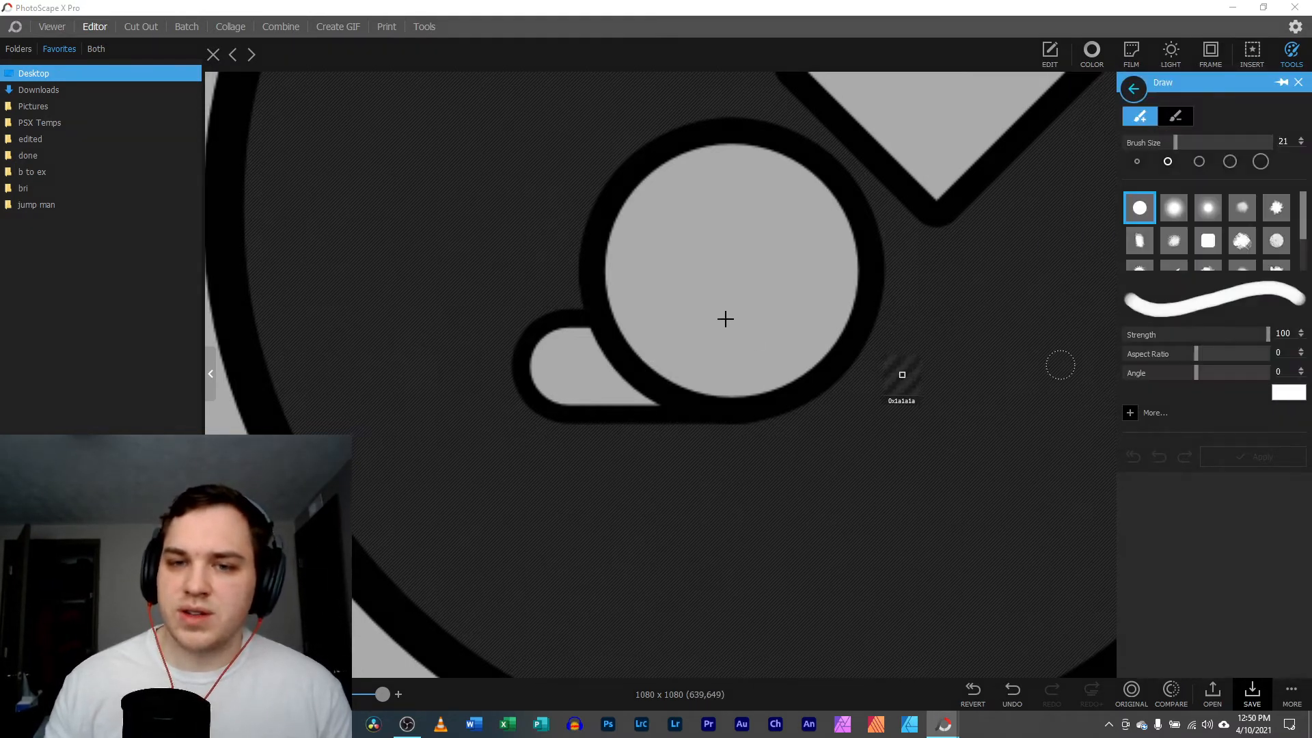
click(678, 326)
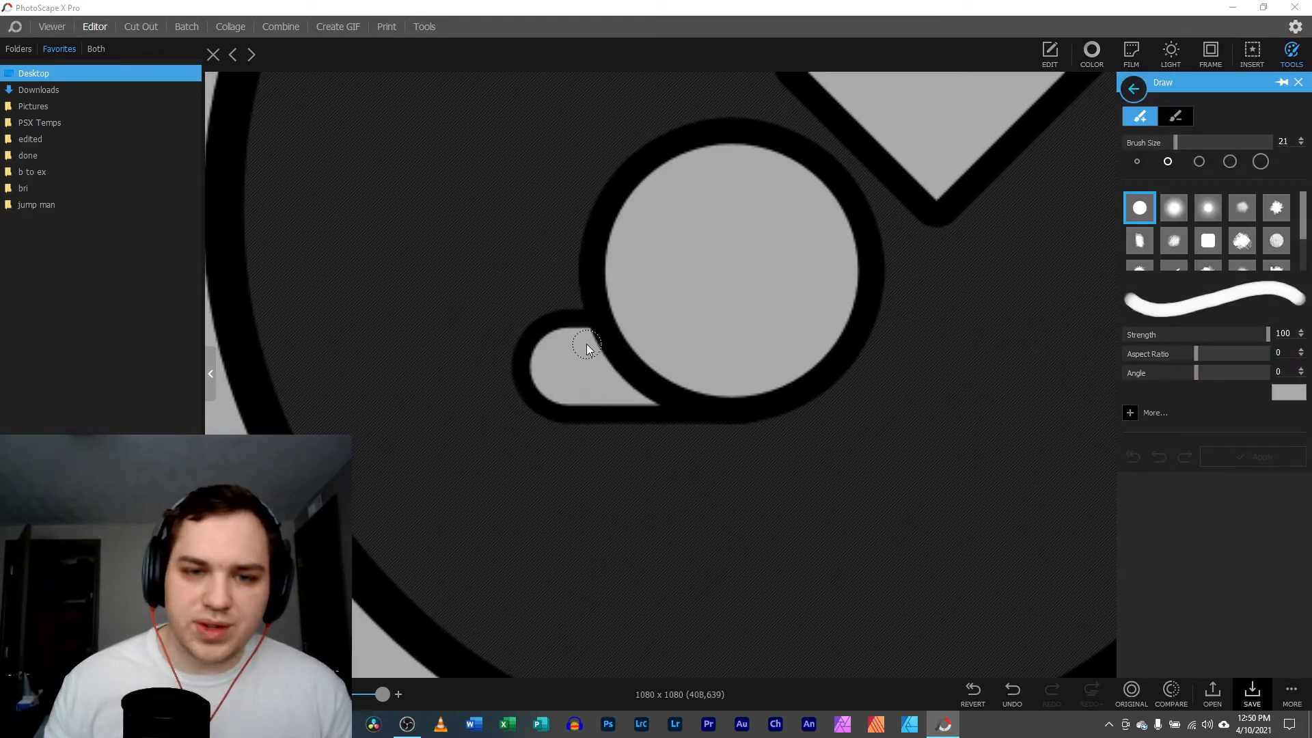
- Try painting grey over the black outline dividing the circle from the short line, and undo that painting
drag(619, 333, 719, 341)
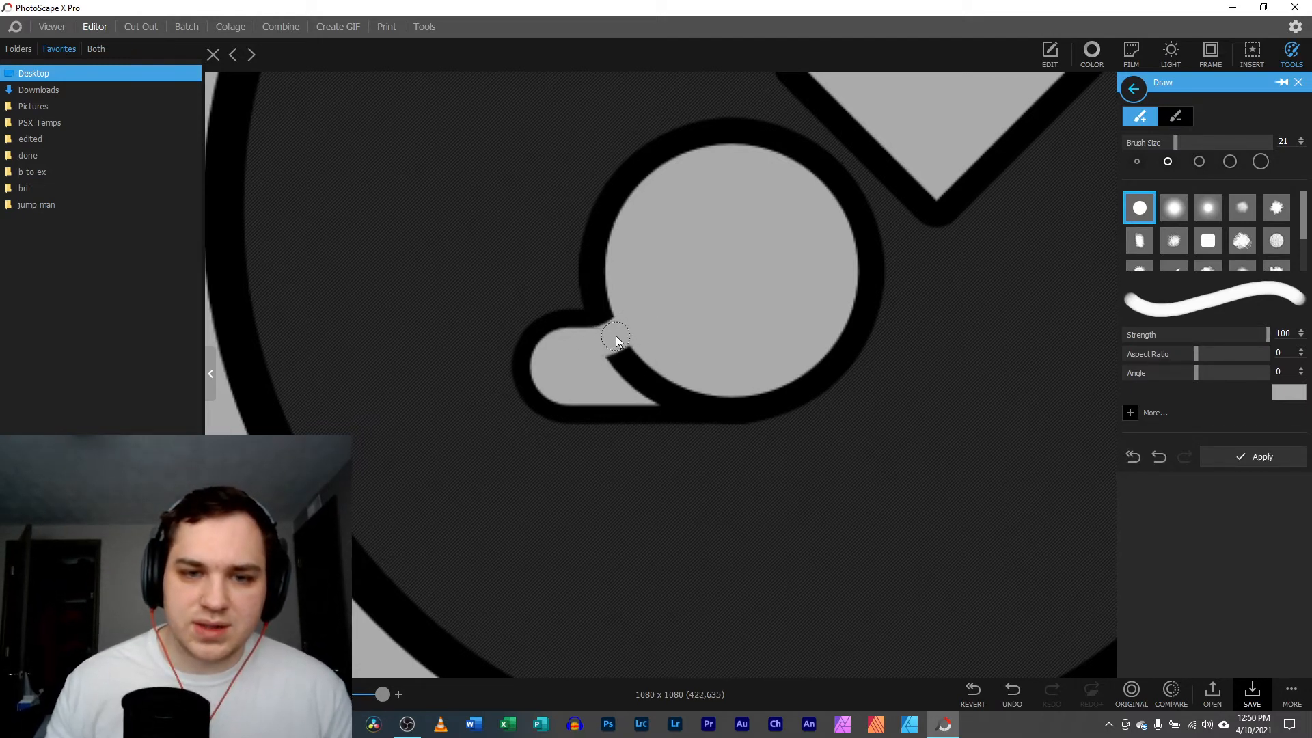
drag(623, 328, 626, 310)
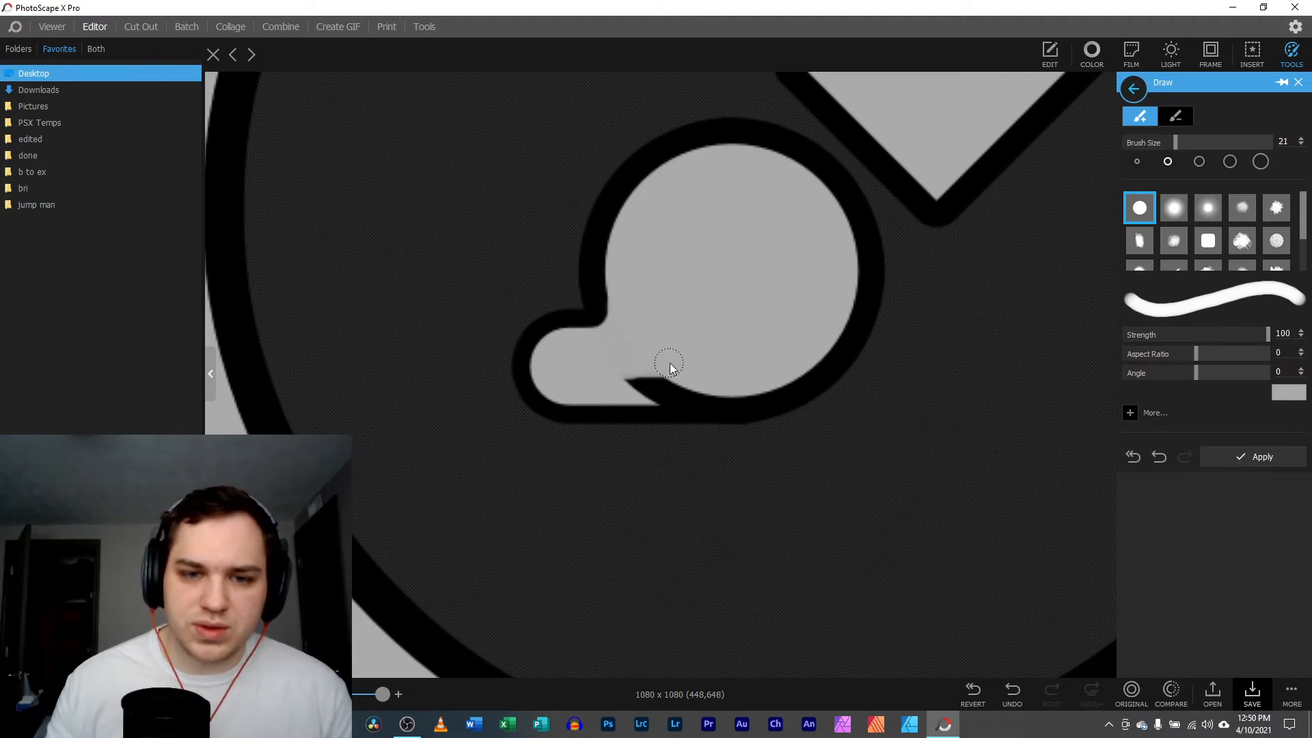
drag(636, 388, 733, 389)
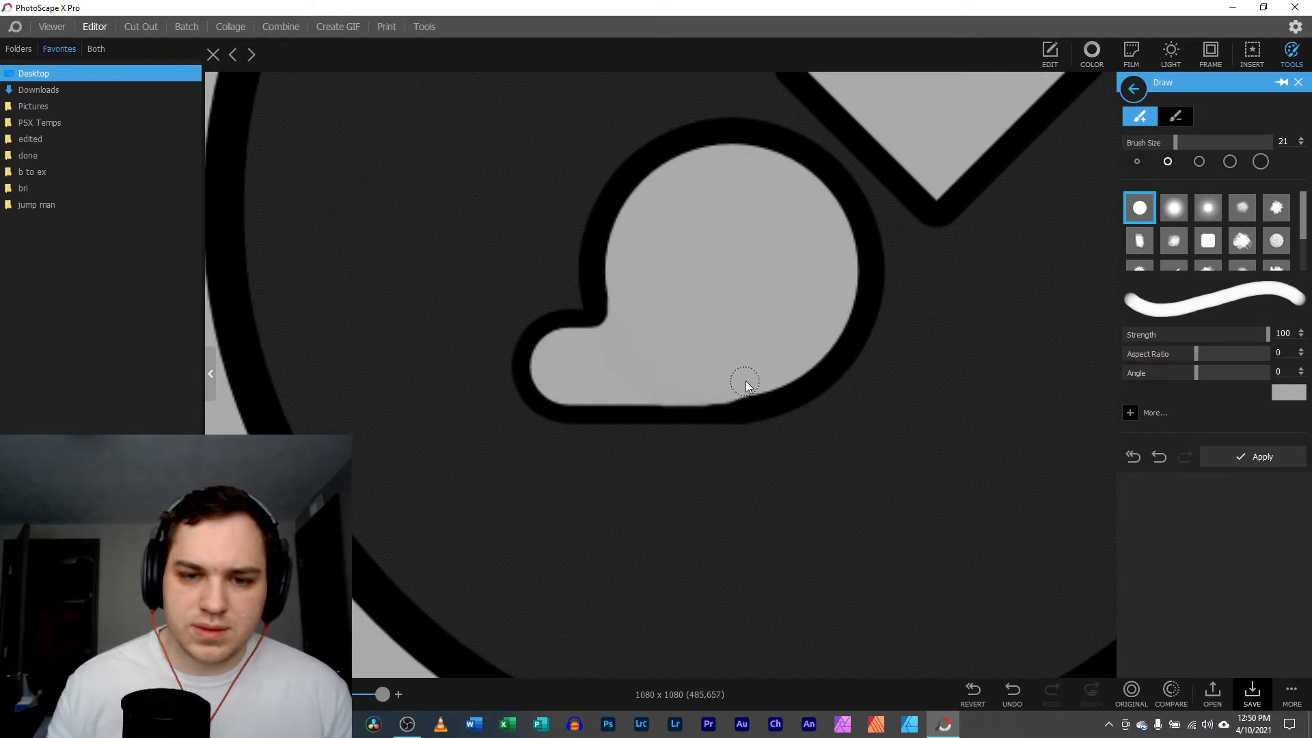
scroll(526, 584, down, 5)
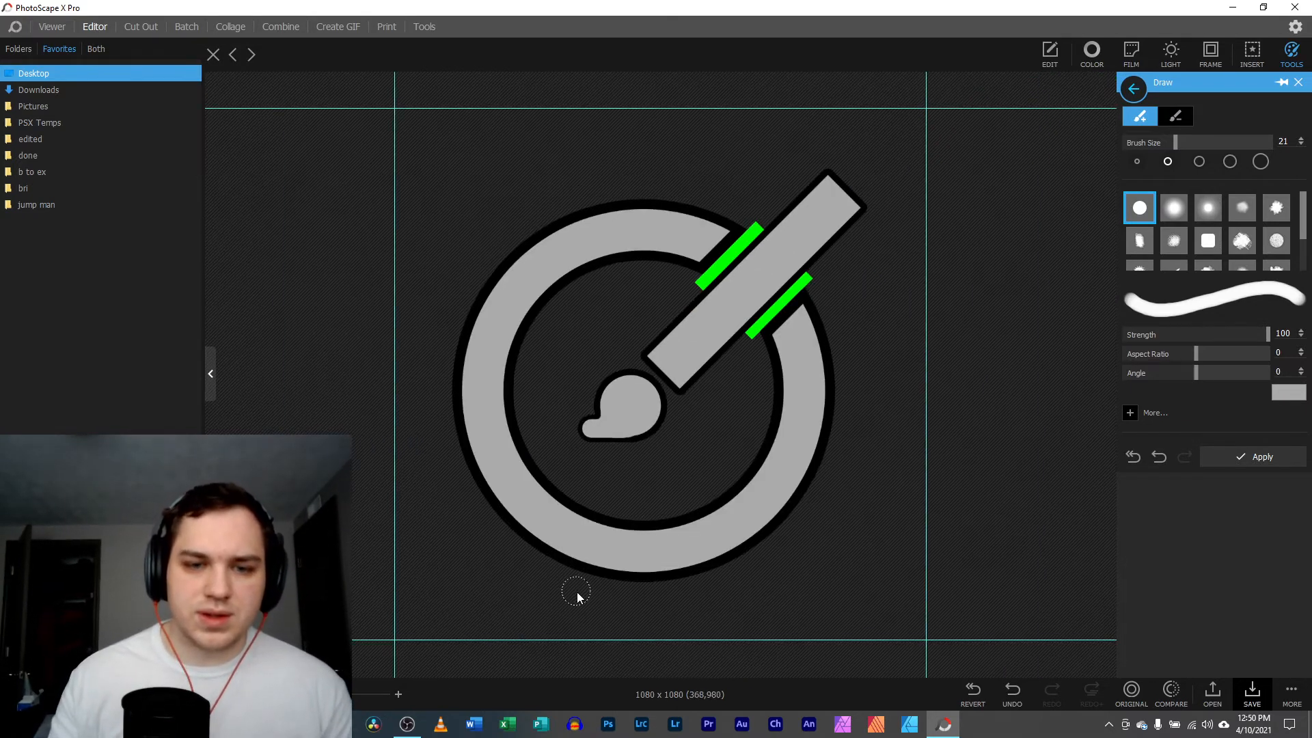
scroll(589, 594, up, 1)
scroll(576, 605, down, 1)
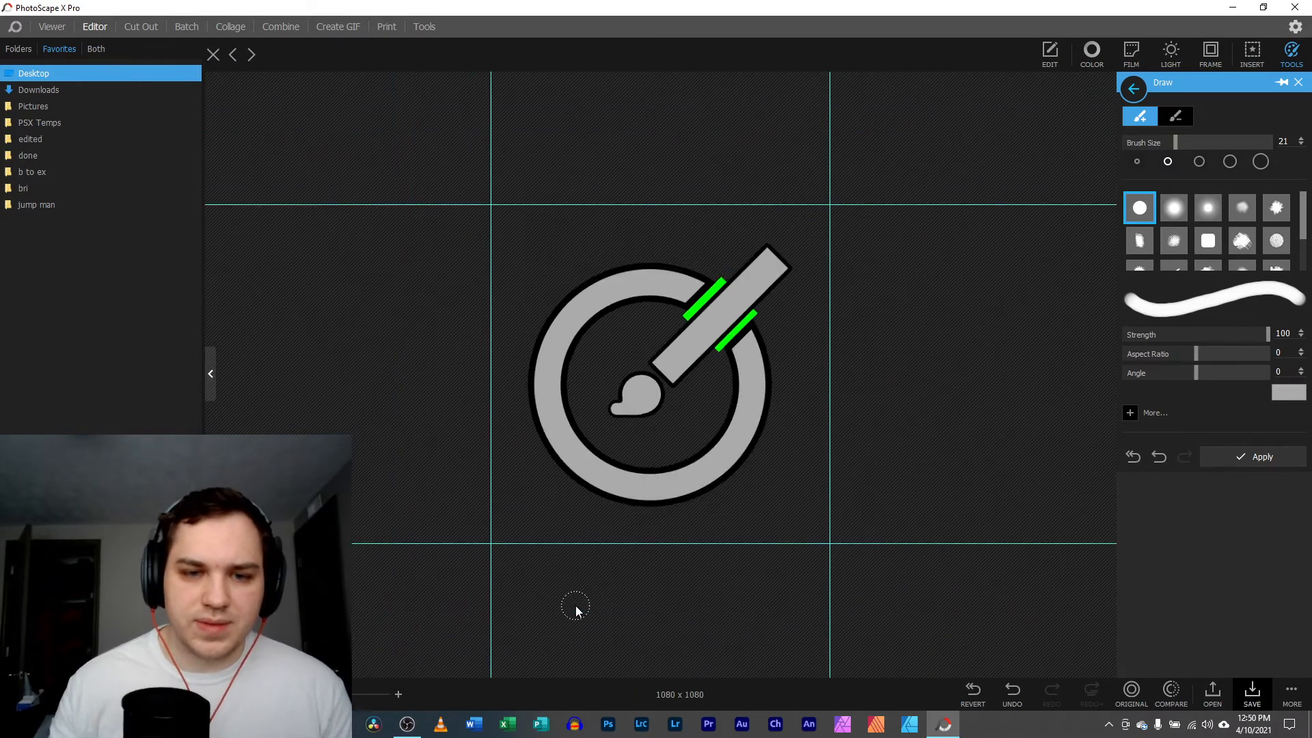
scroll(575, 606, up, 4)
scroll(576, 605, up, 3)
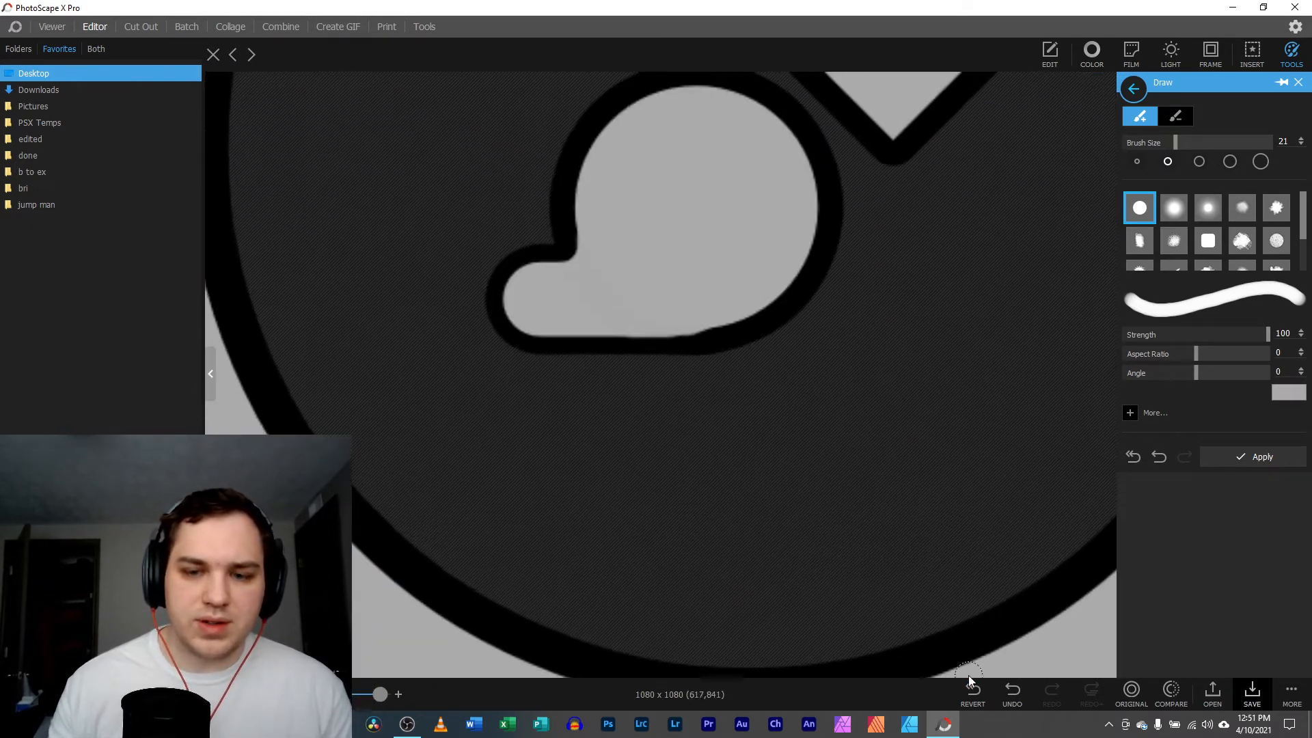
click(1012, 690)
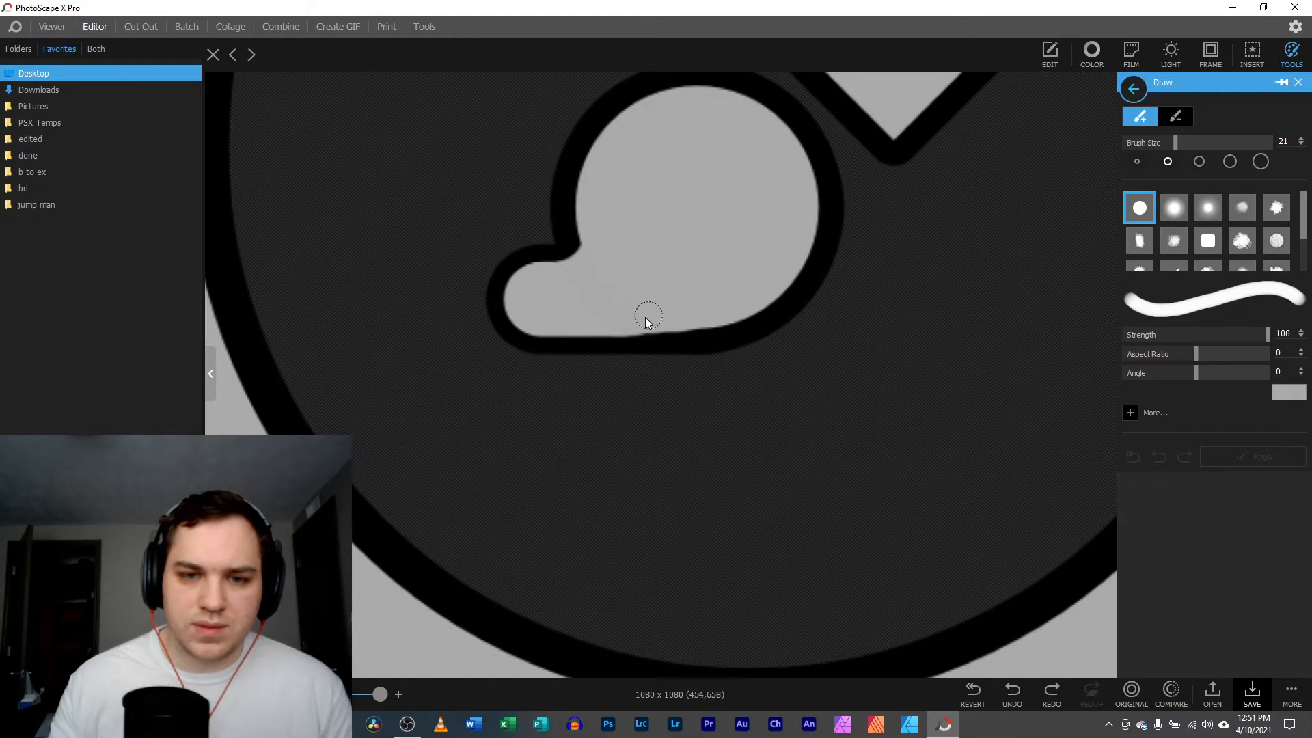
- Repaint the divide between circle and short line in grey to form one smooth brush tip, and apply the drawing
drag(608, 312, 558, 286)
scroll(625, 292, down, 5)
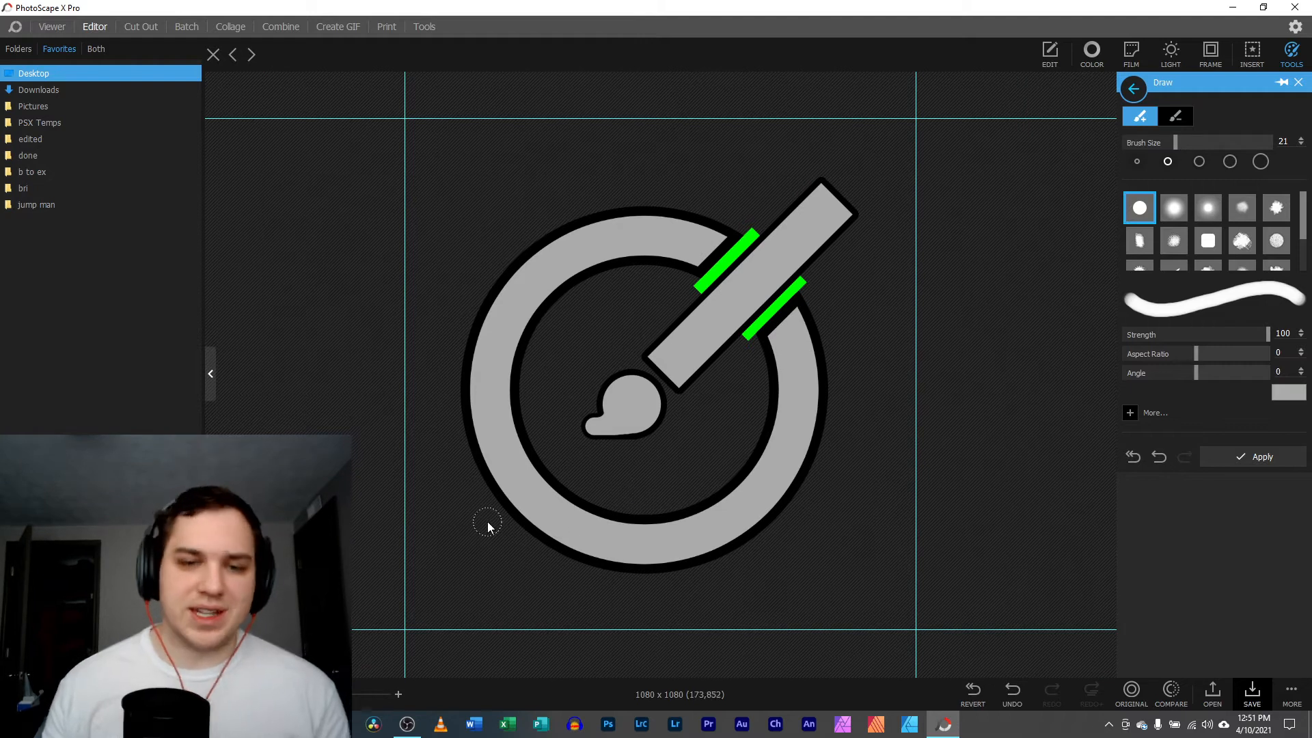
click(1261, 456)
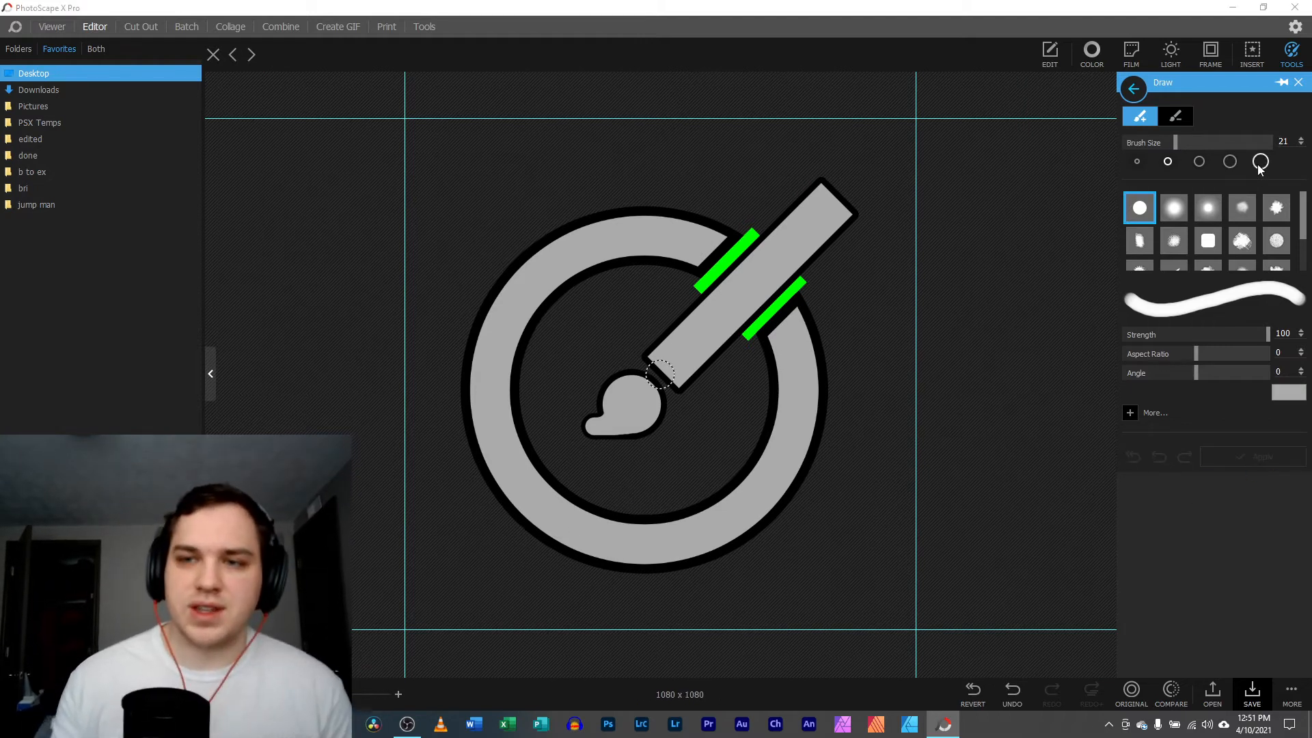
click(1298, 82)
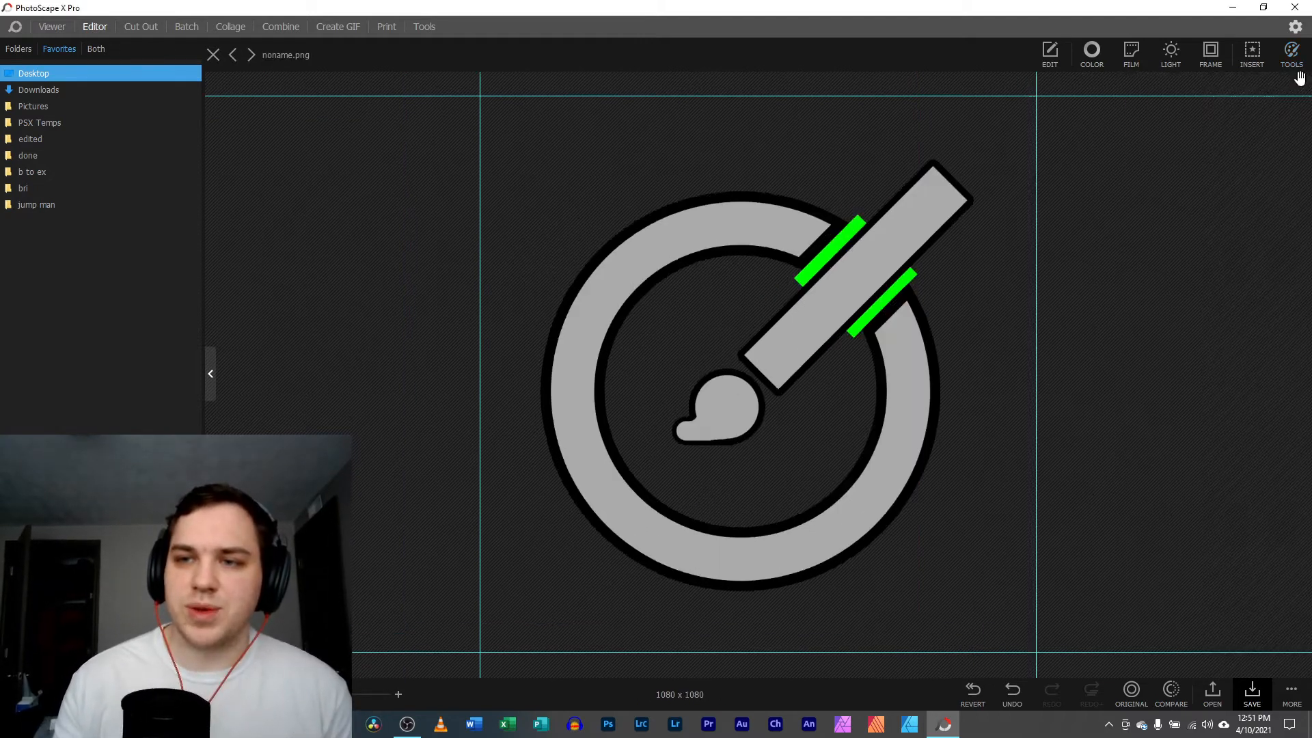
- Copy the recreated logo to the clipboard and open it in Cut Out in place of the old logo image
right_click(567, 504)
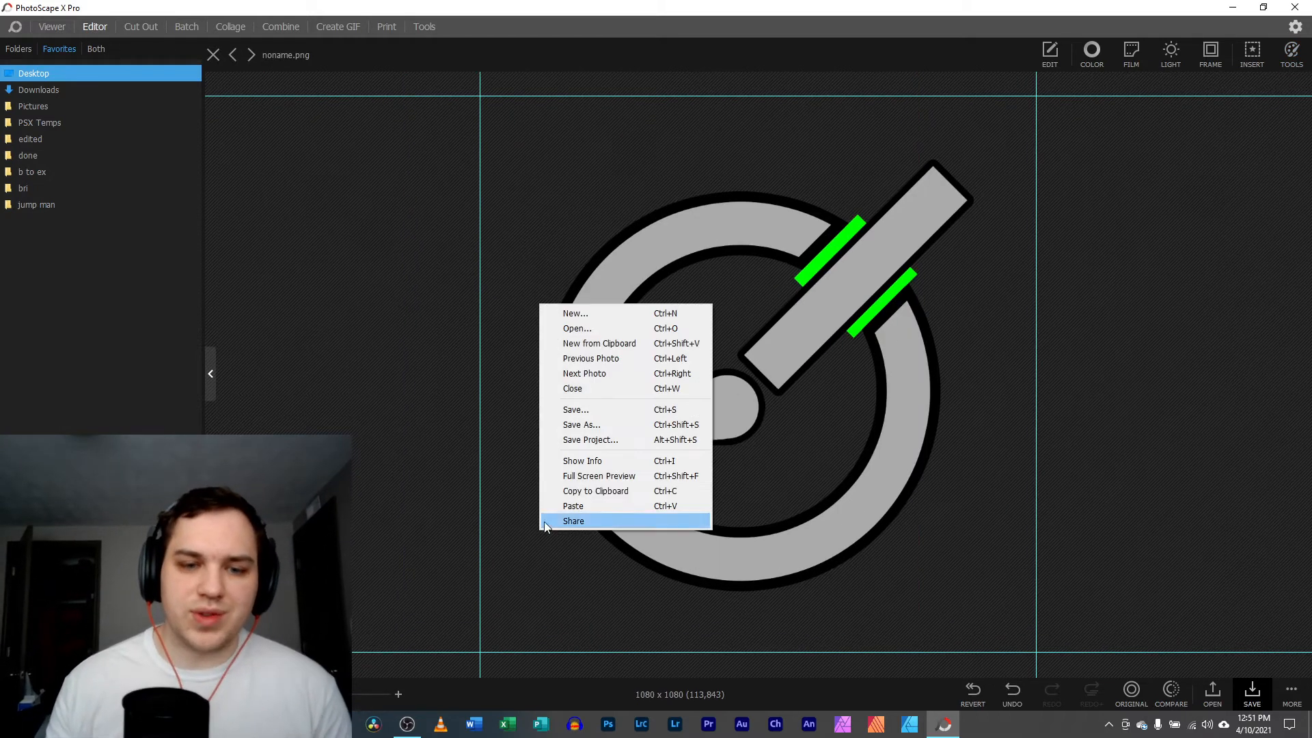
click(593, 494)
click(128, 28)
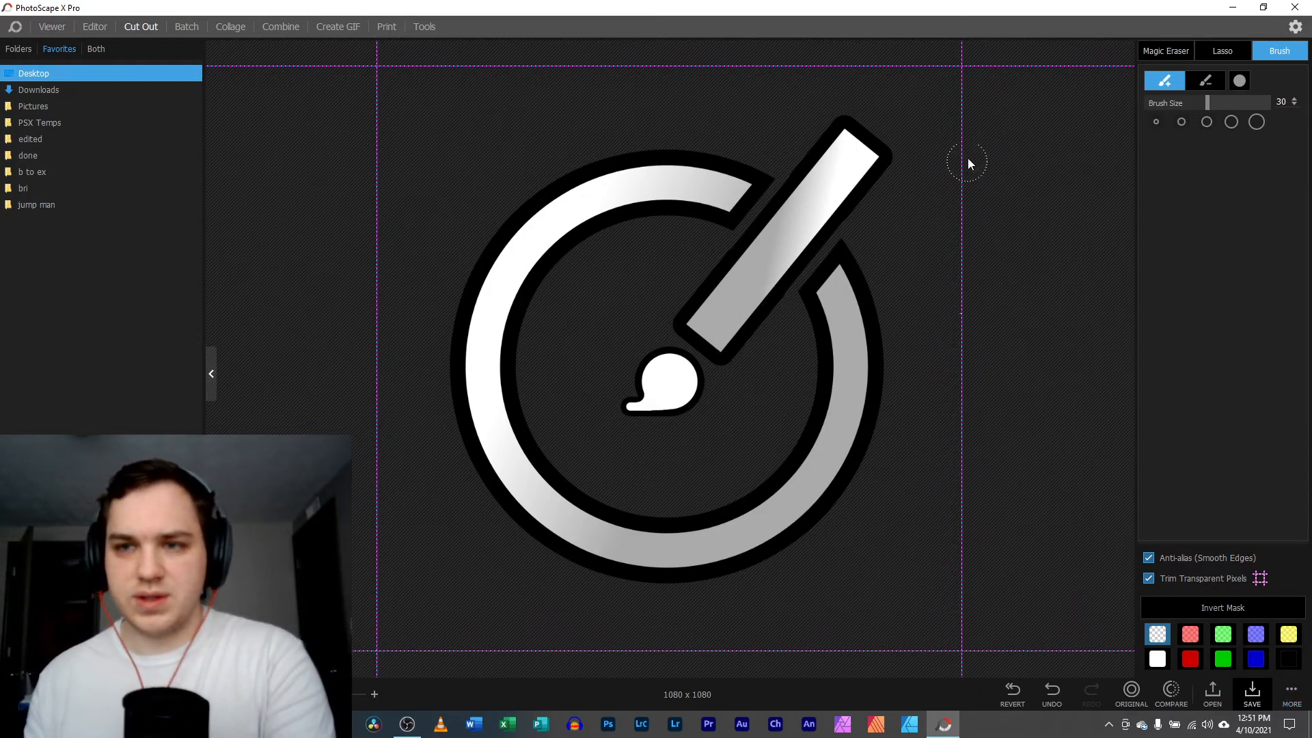
right_click(684, 285)
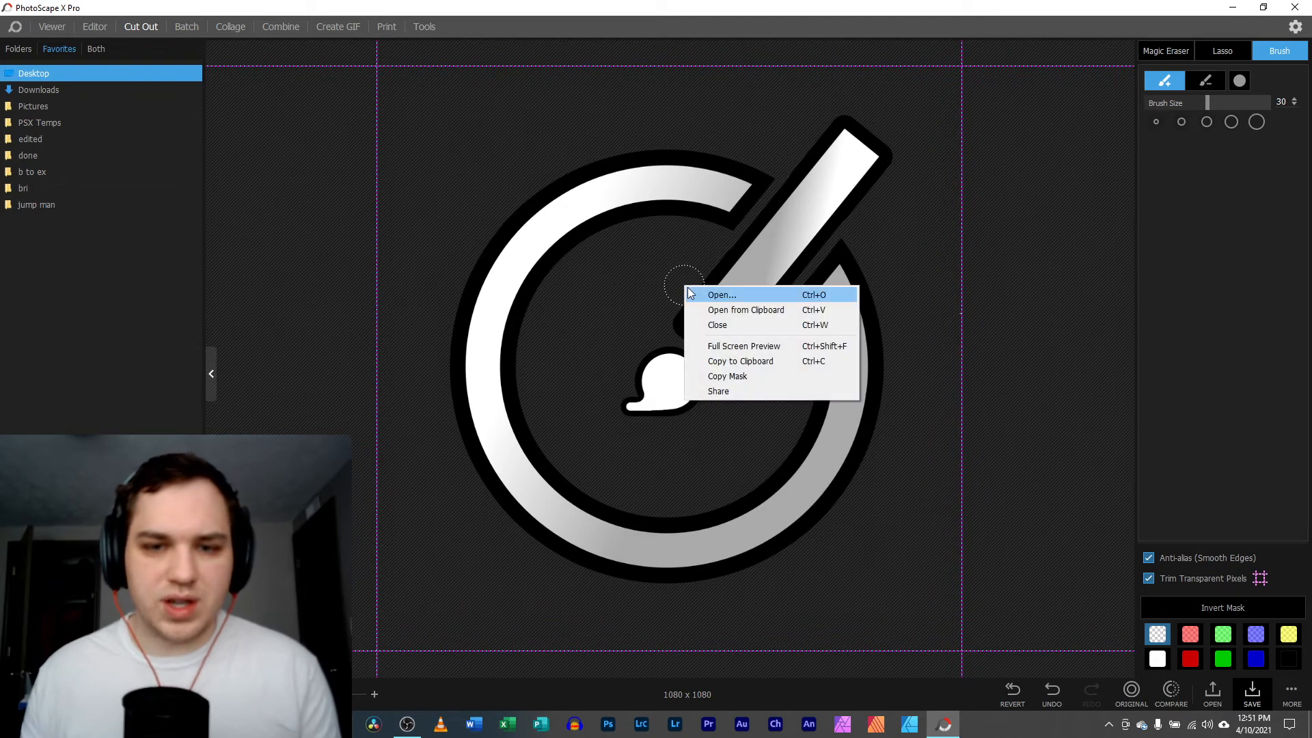
click(753, 323)
right_click(657, 328)
click(668, 341)
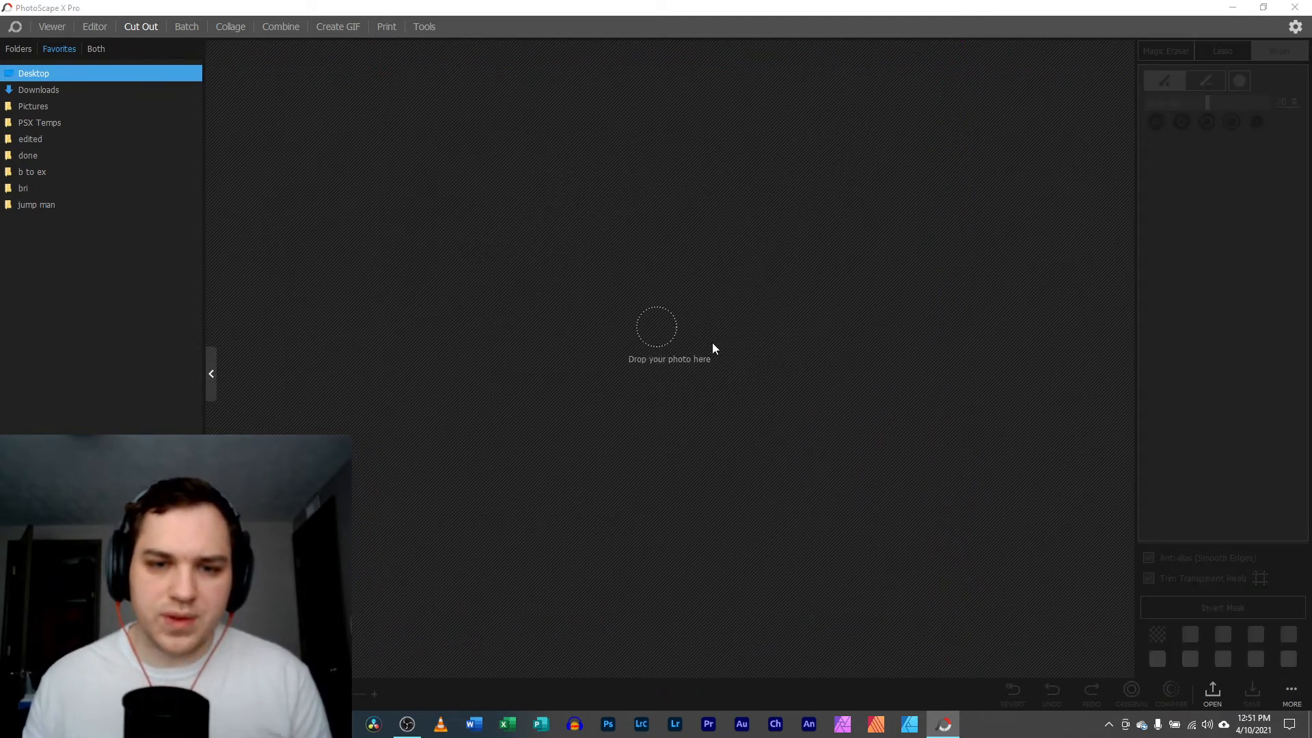
key(Escape)
right_click(681, 332)
click(712, 357)
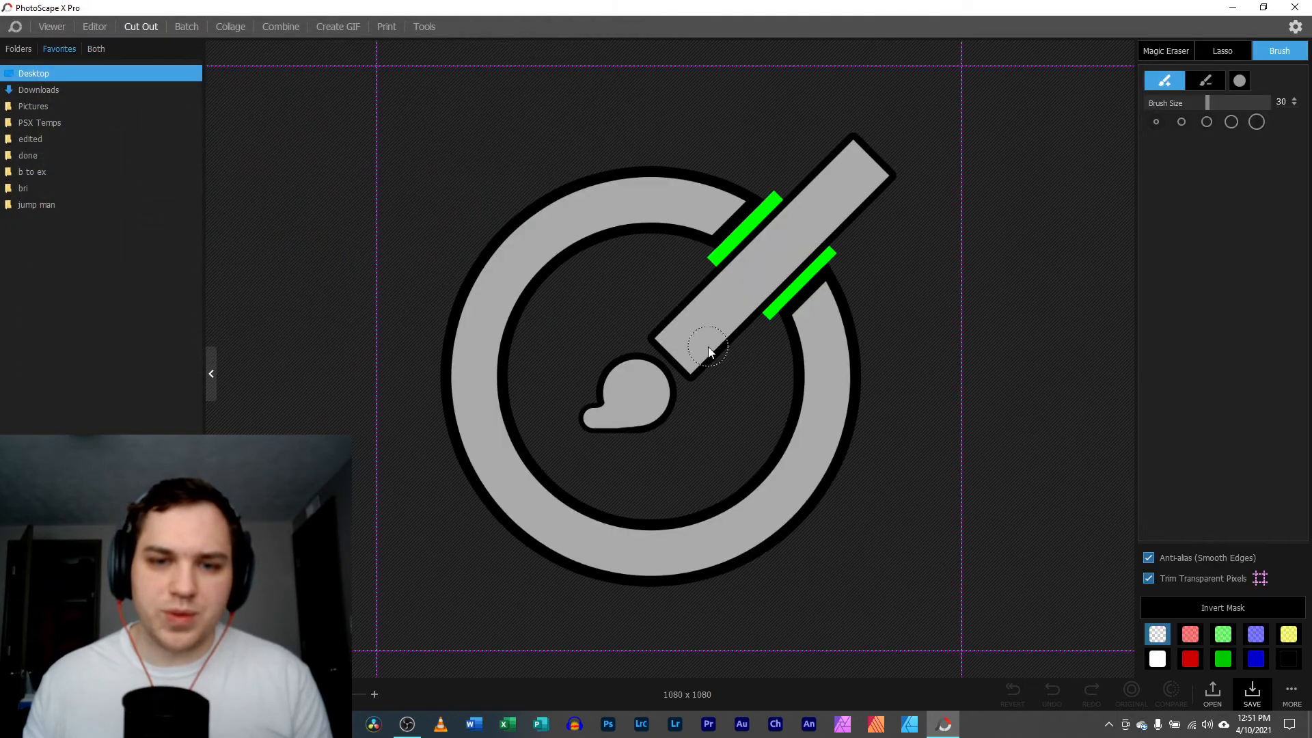
- Erase both green gap strips beside the brush handle with the Magic Eraser at tolerance 100
click(1165, 50)
scroll(673, 355, up, 5)
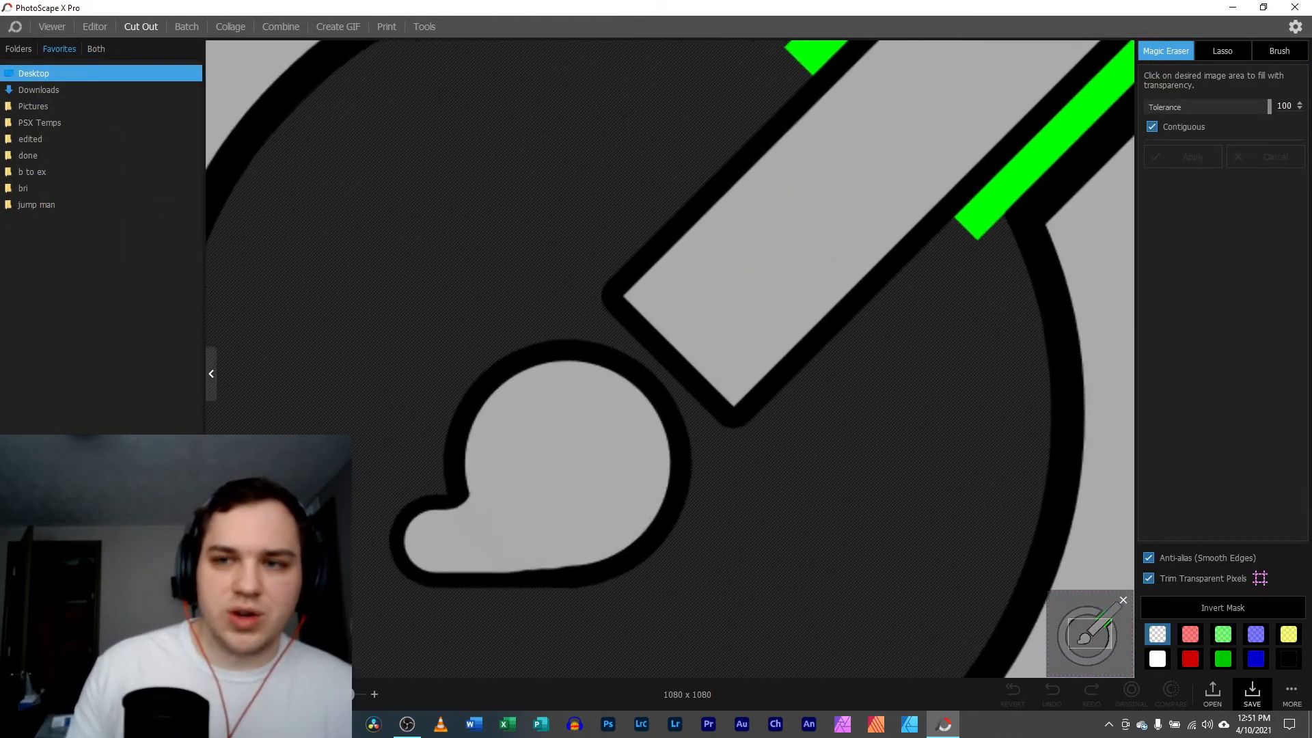
drag(1086, 633, 1099, 614)
click(600, 402)
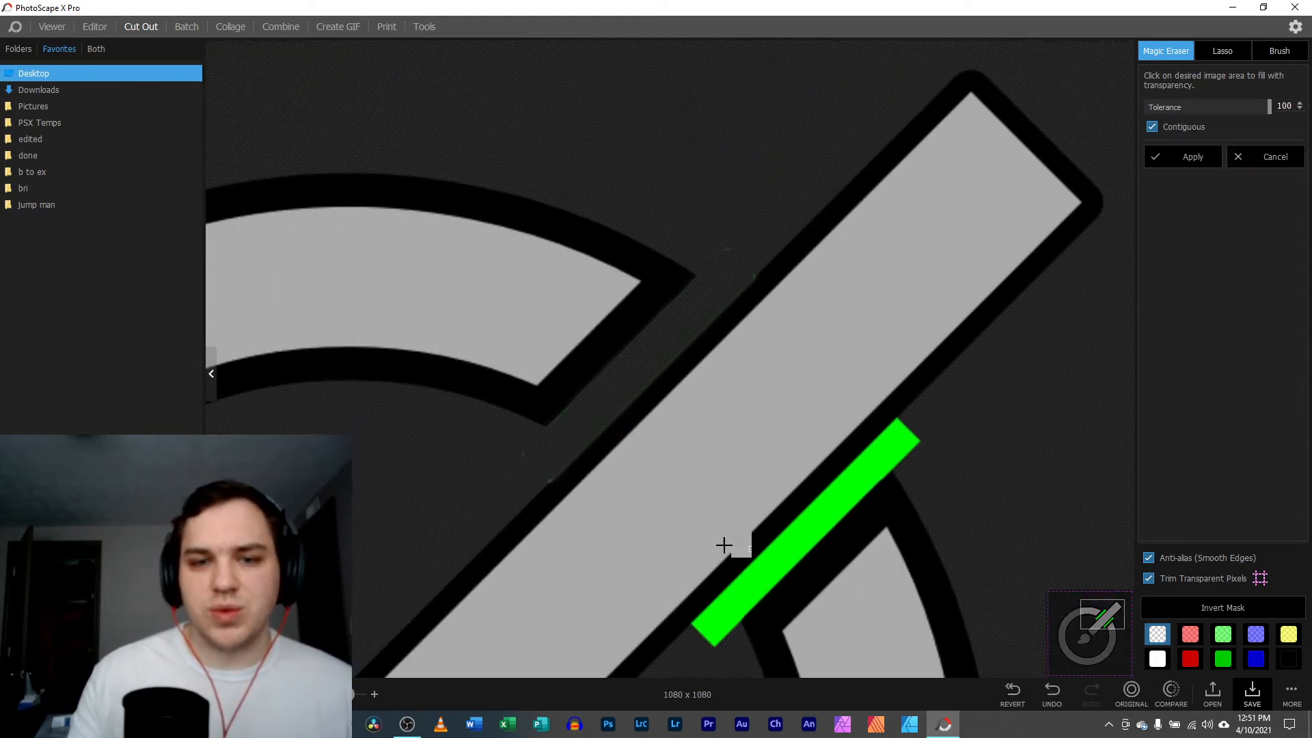
click(775, 564)
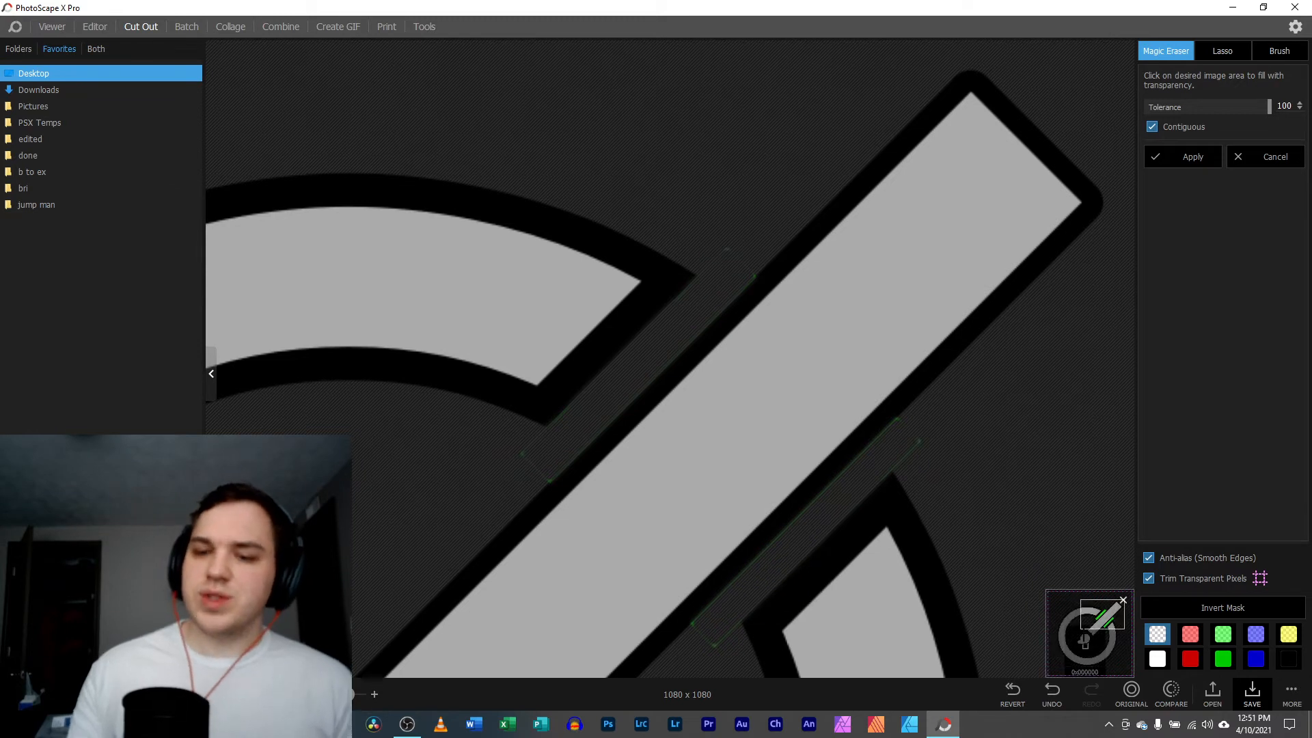
drag(1099, 615, 1098, 619)
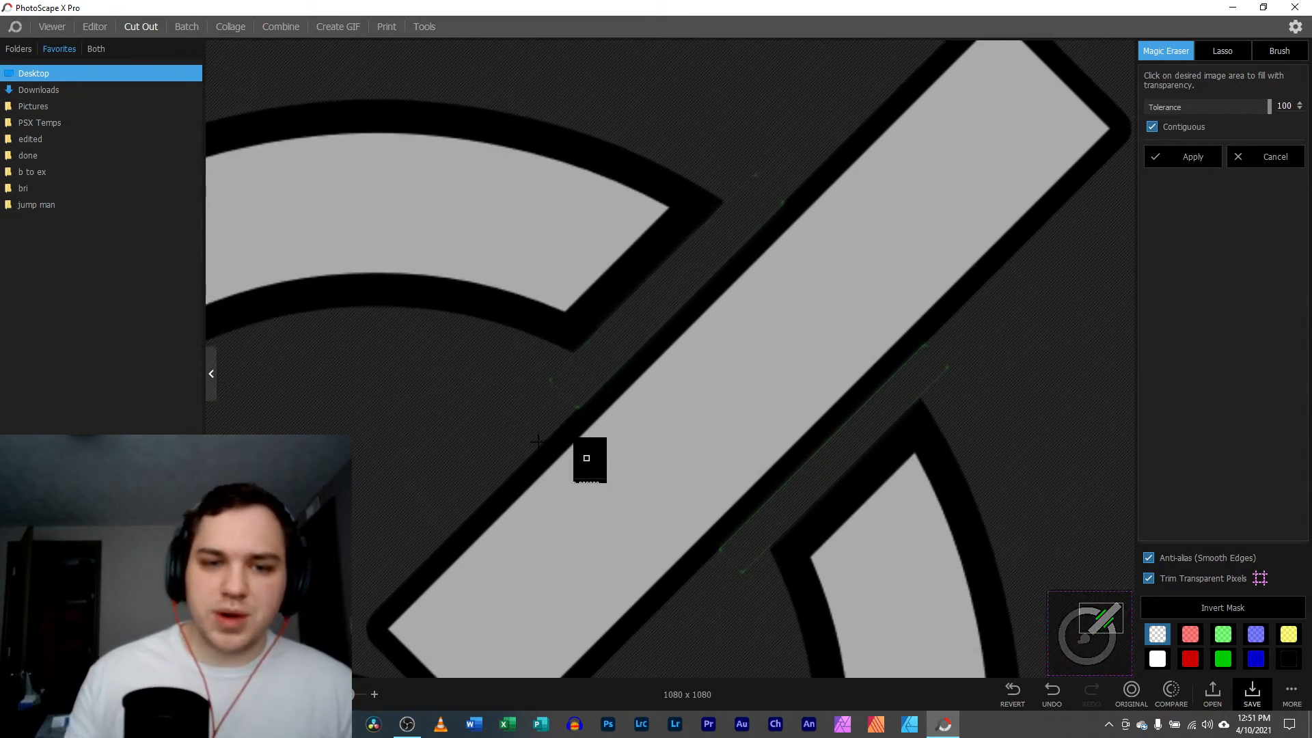
- Brush away the leftover thin green edges around the two gaps beside the brush handle
click(1277, 52)
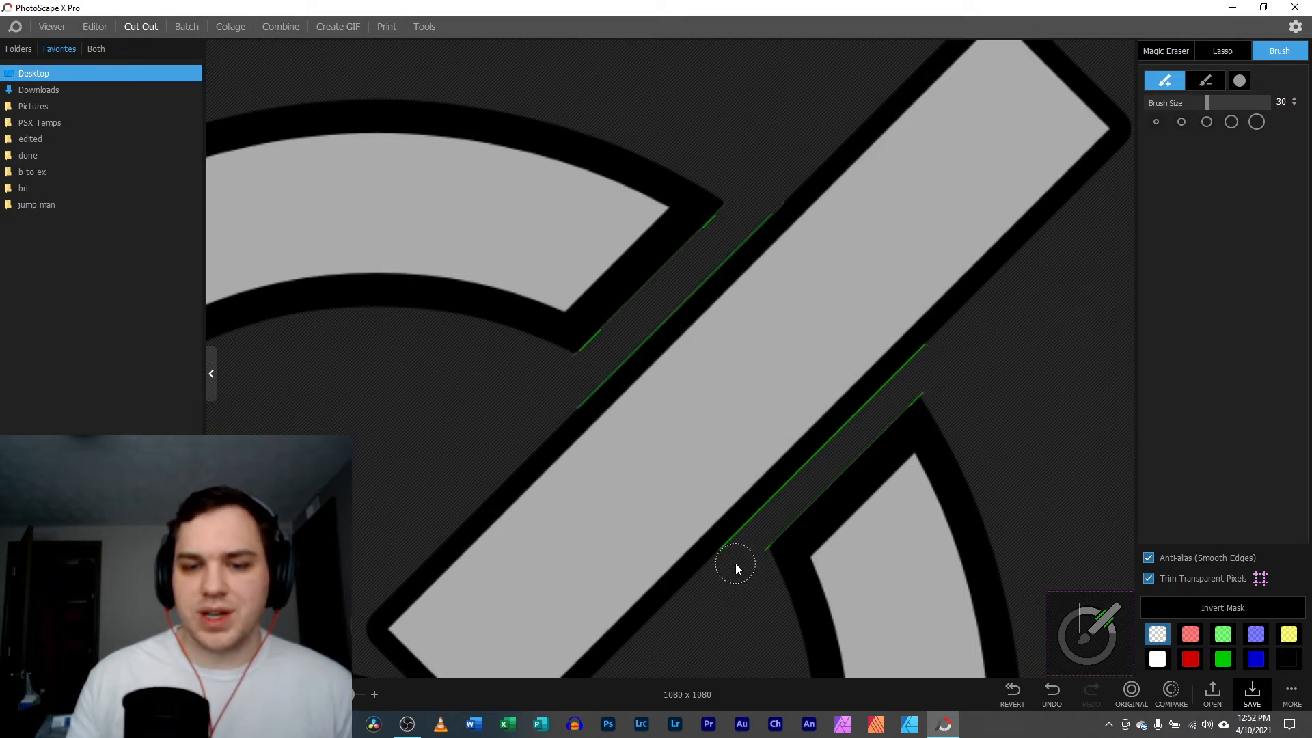
drag(352, 695, 269, 694)
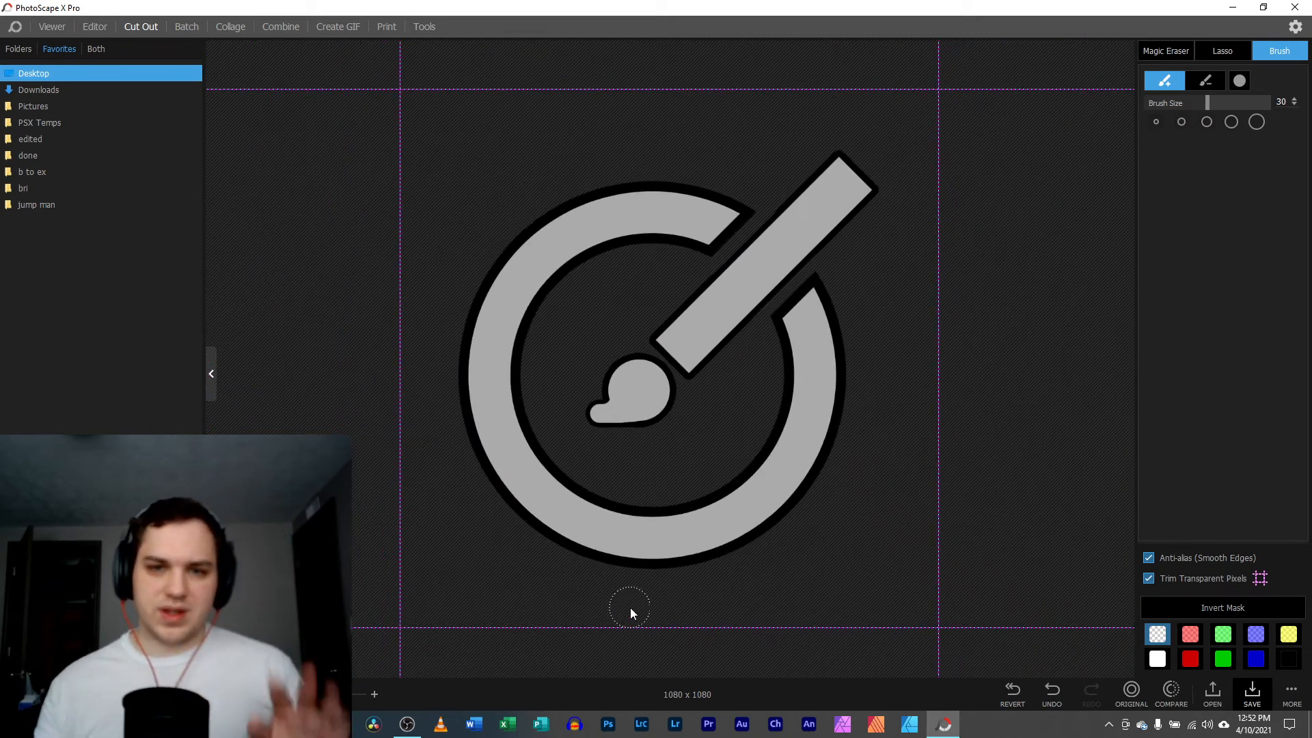
scroll(430, 676, down, 2)
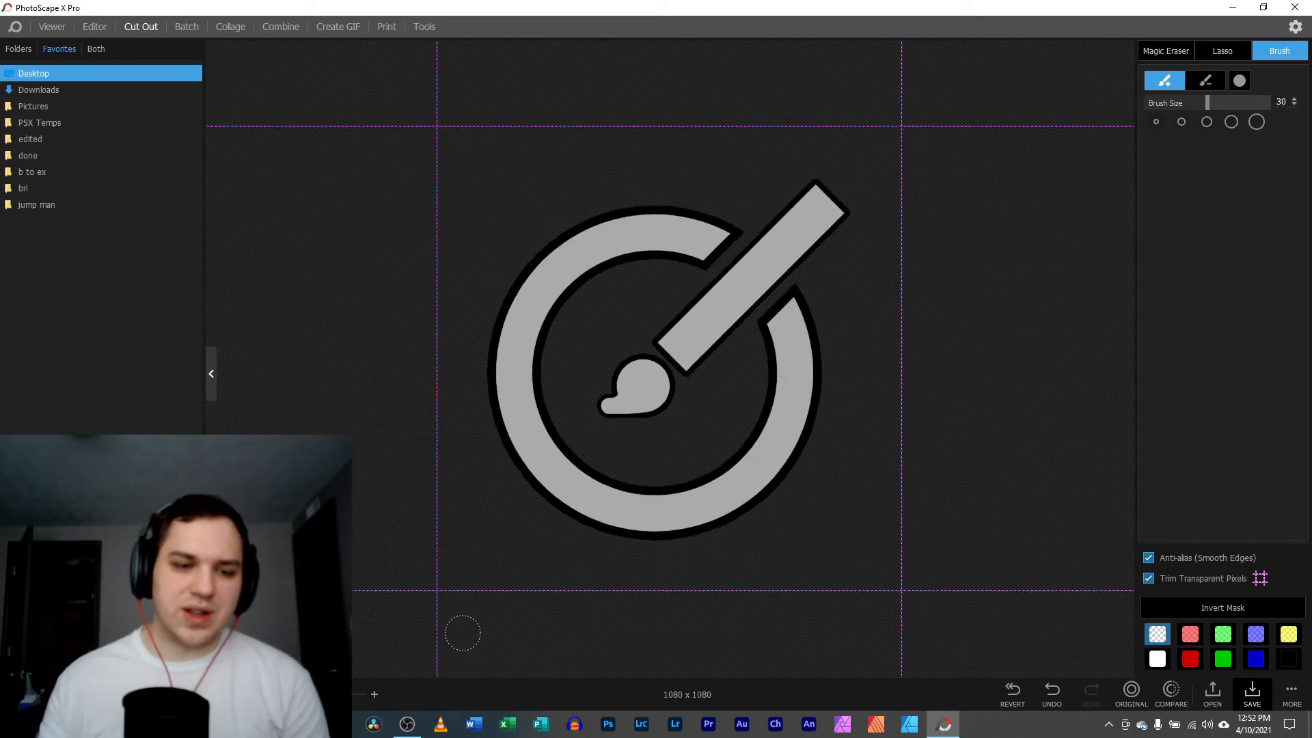
scroll(430, 677, up, 3)
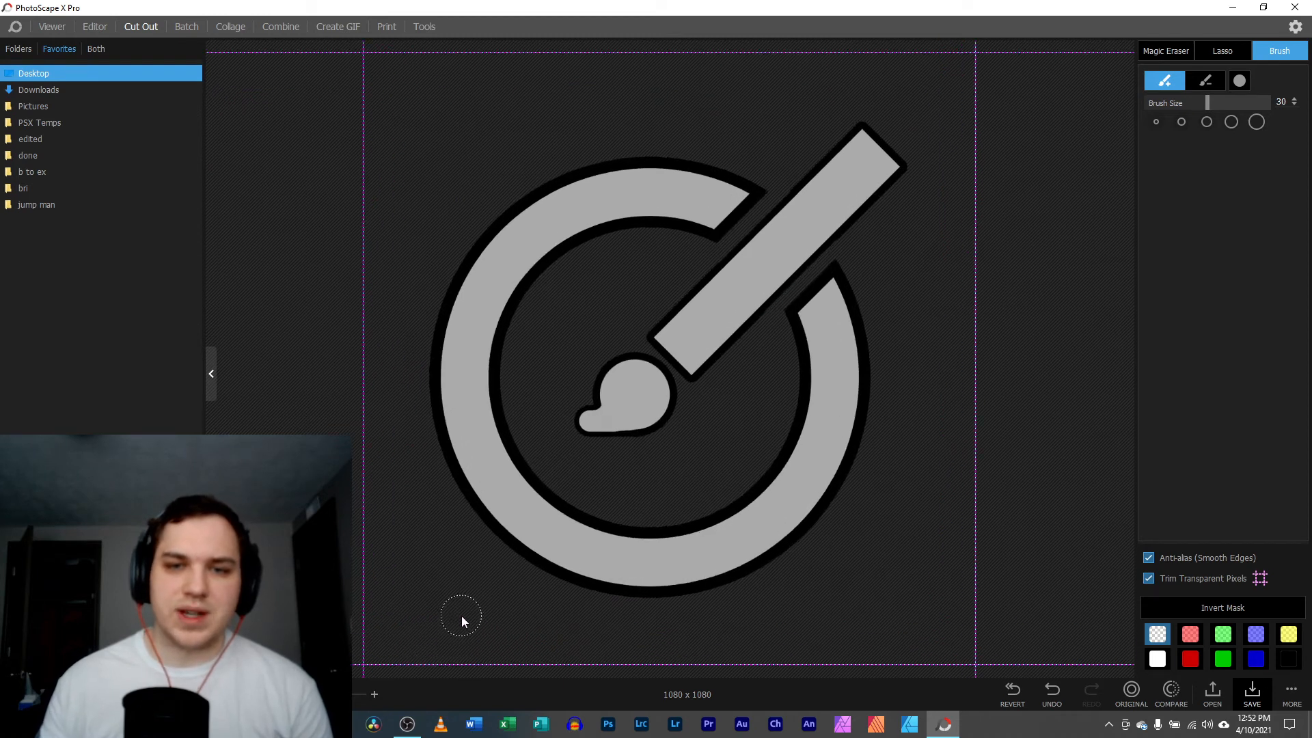
- Copy the cleaned-up logo to the clipboard and return to the Editor
right_click(469, 363)
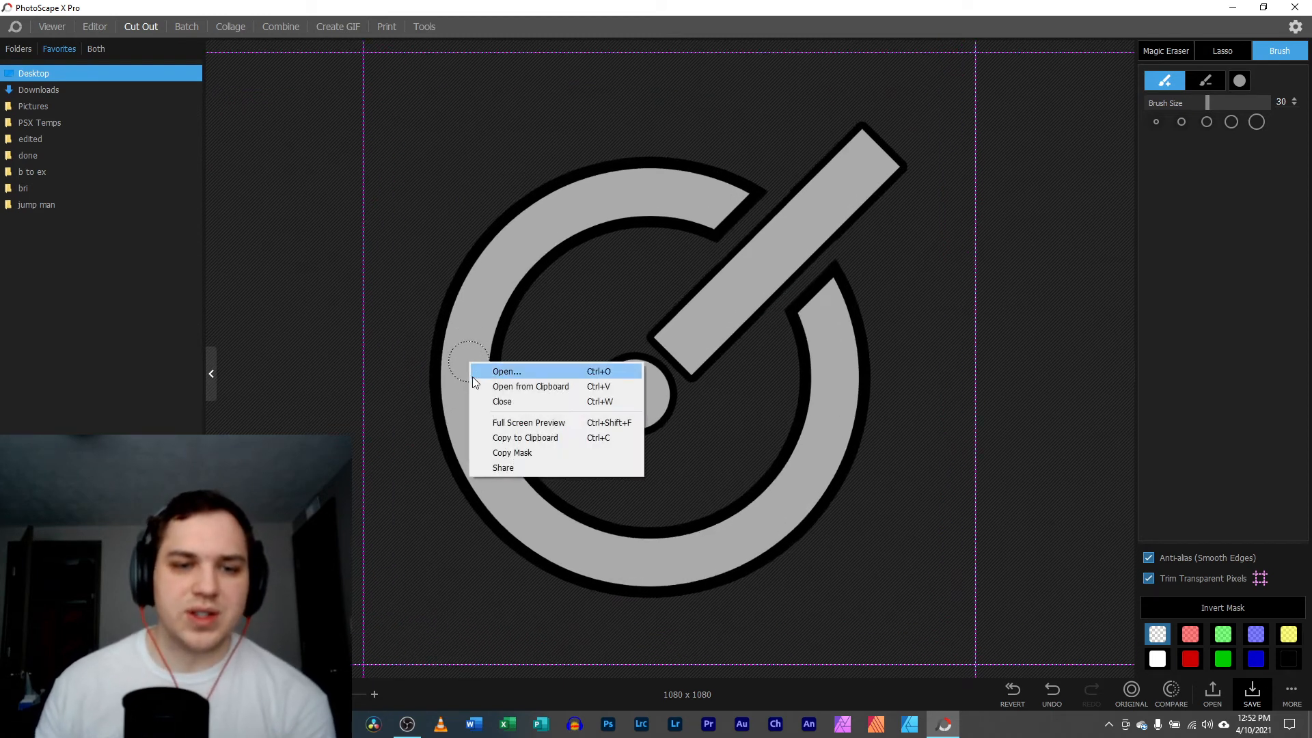
click(505, 437)
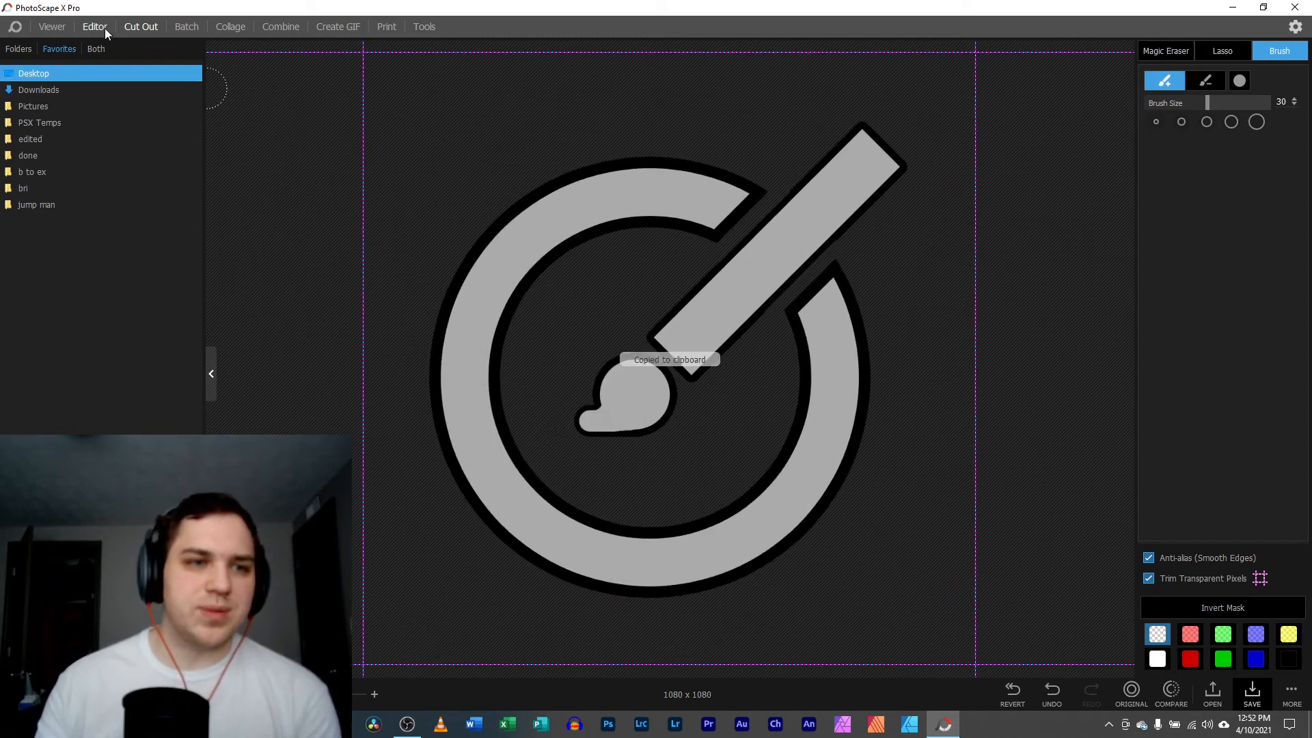
click(102, 28)
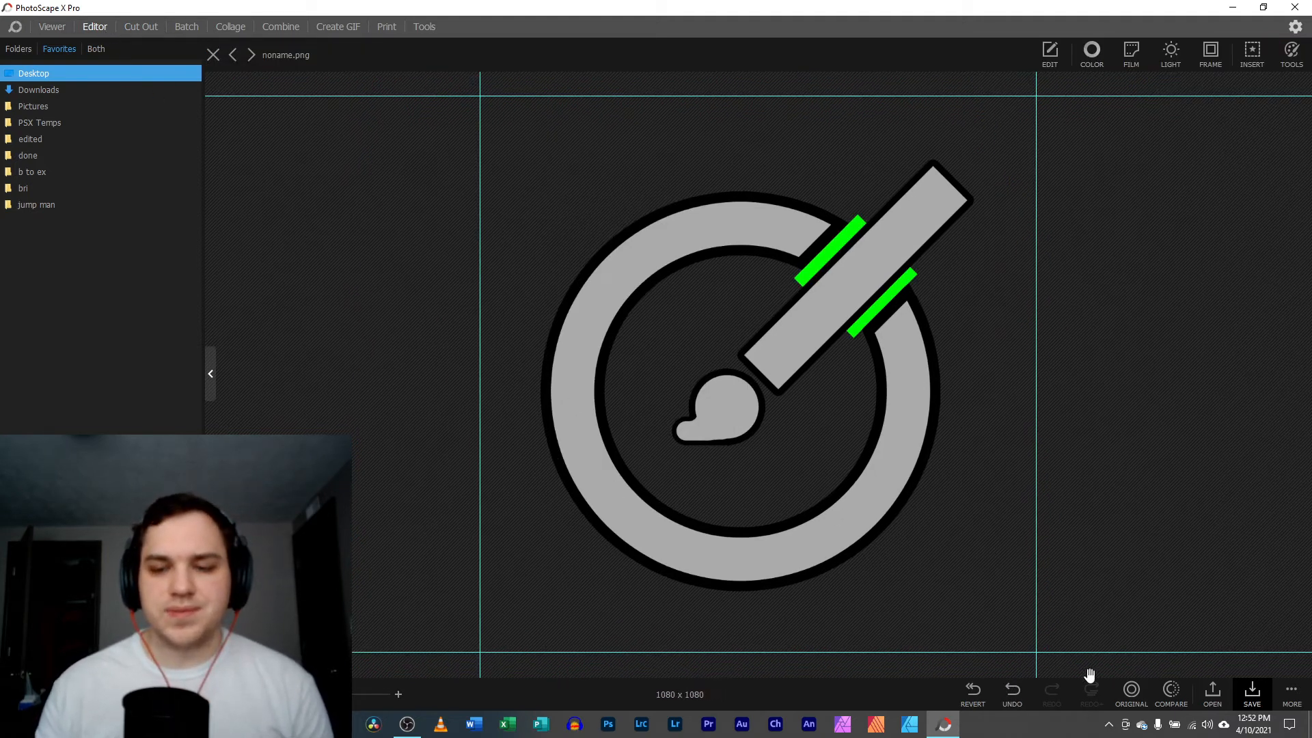
- Undo the old logo drawing by reverting the canvas to its blank transparent state
click(1018, 697)
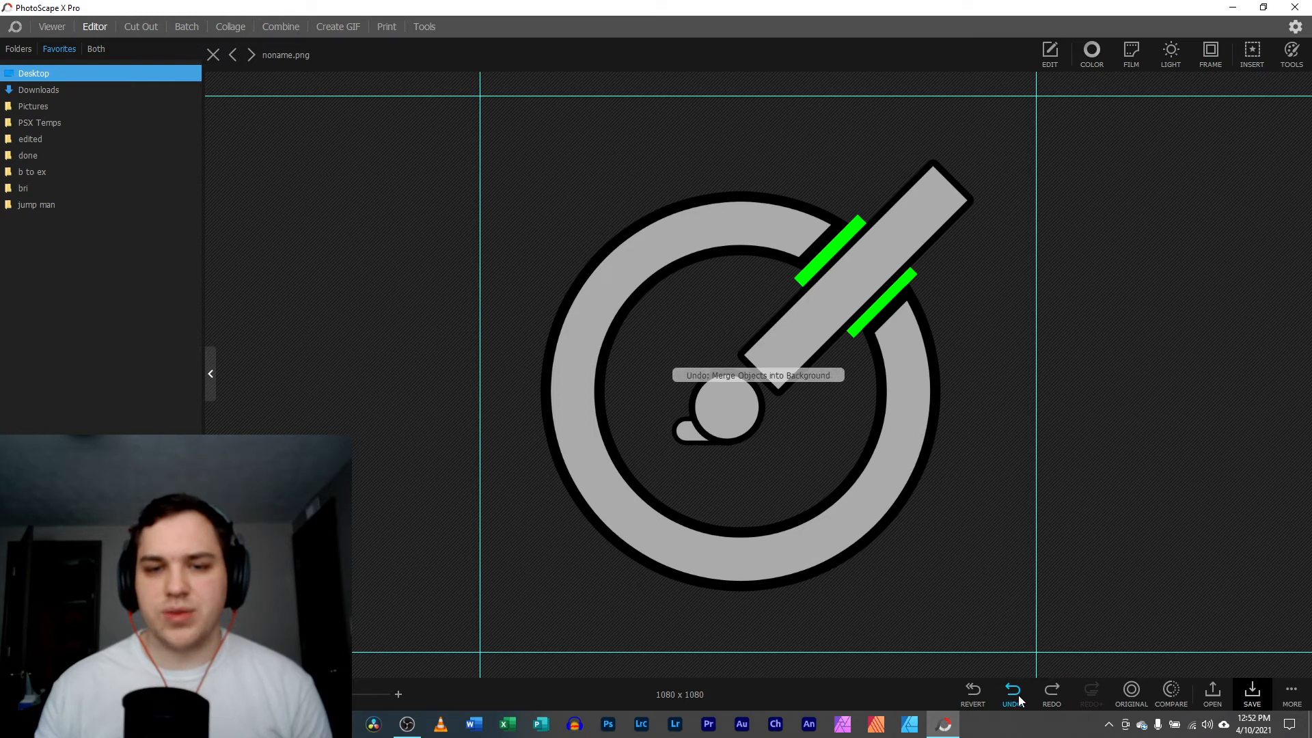
click(1018, 698)
click(1018, 698)
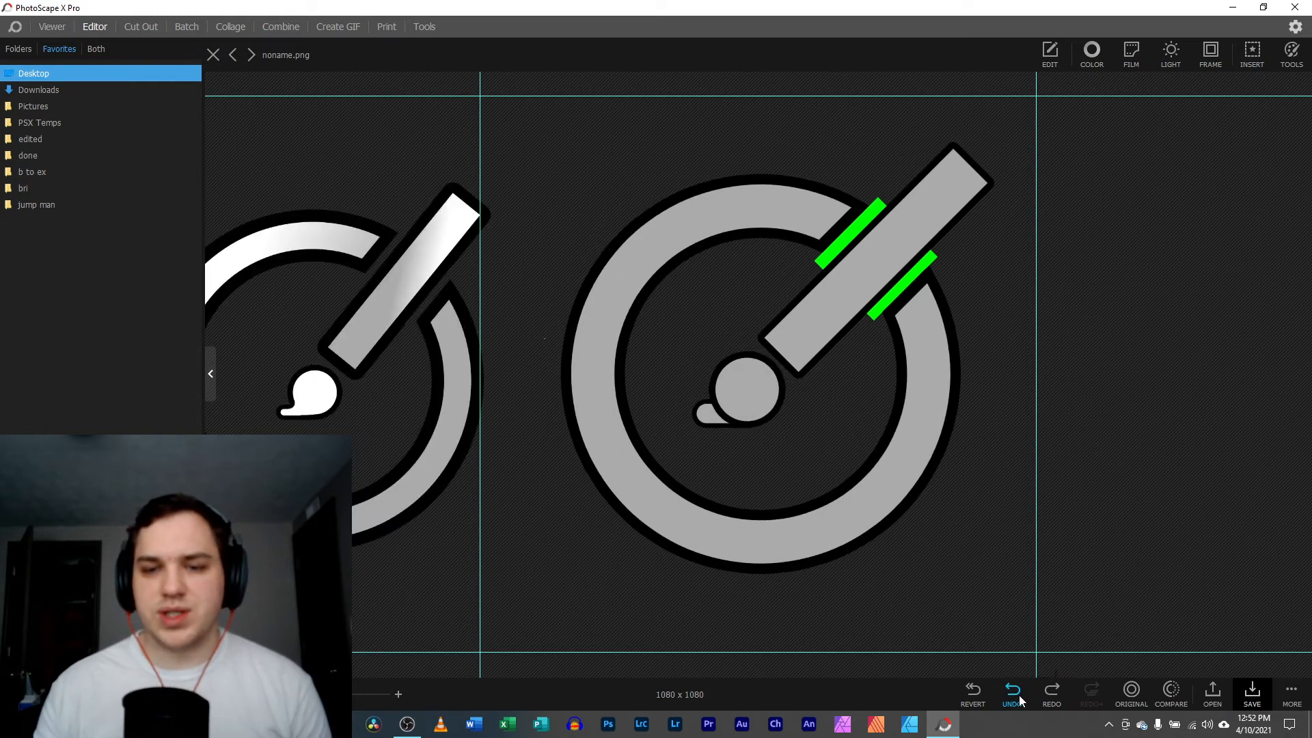
click(1055, 696)
click(1056, 695)
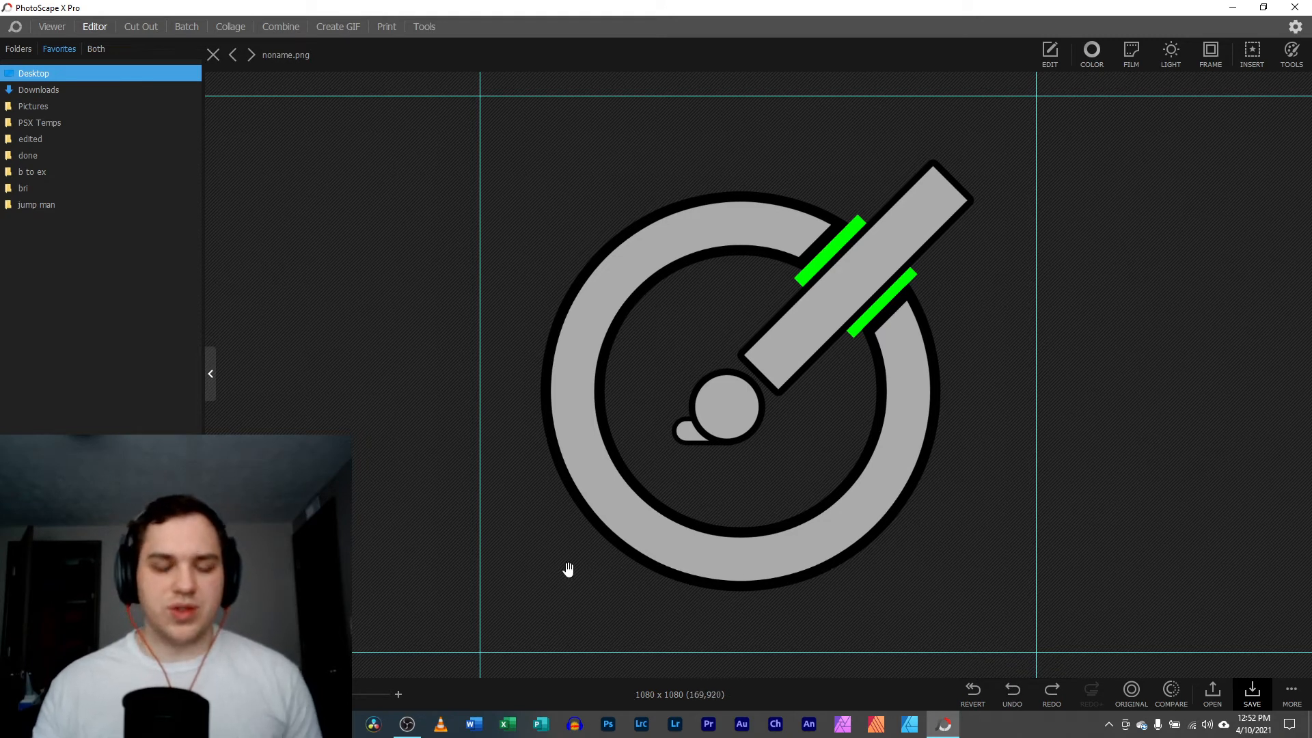
click(973, 691)
- Paste the copied logo onto the blank canvas, scale it to 100% and deselect it
right_click(663, 352)
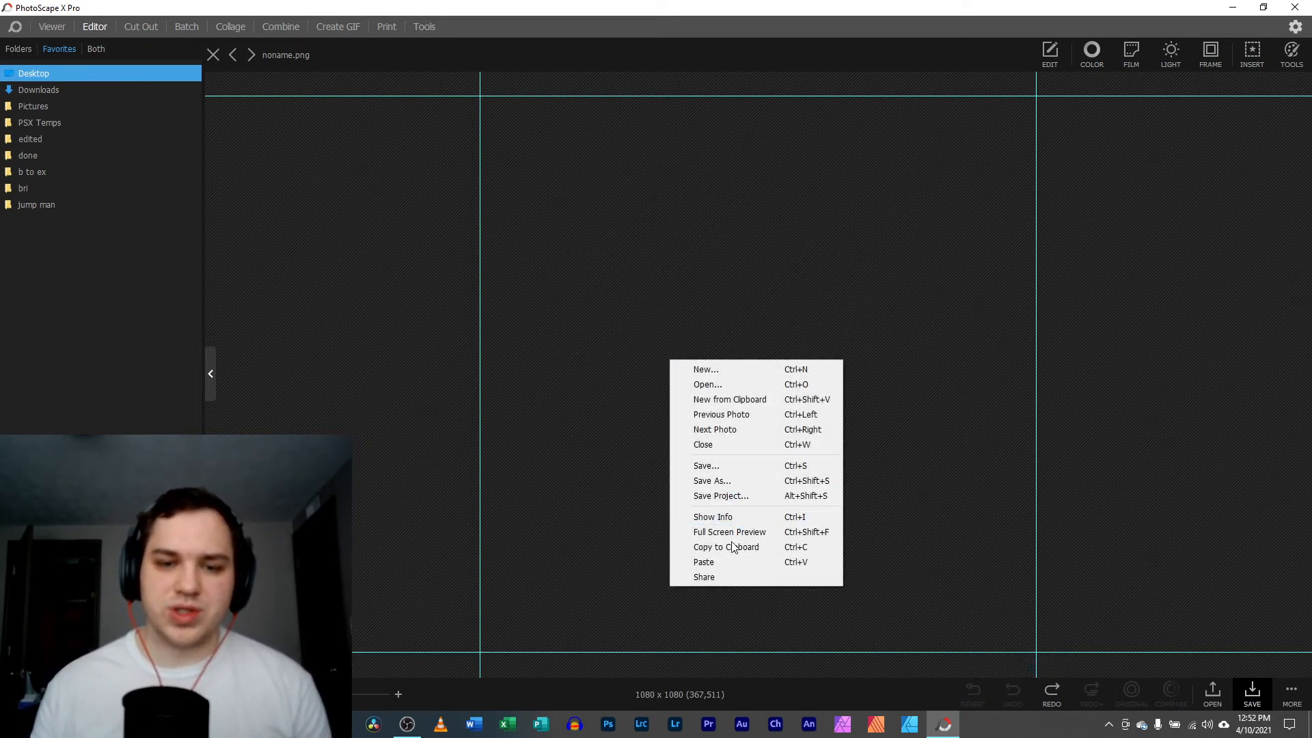
click(727, 563)
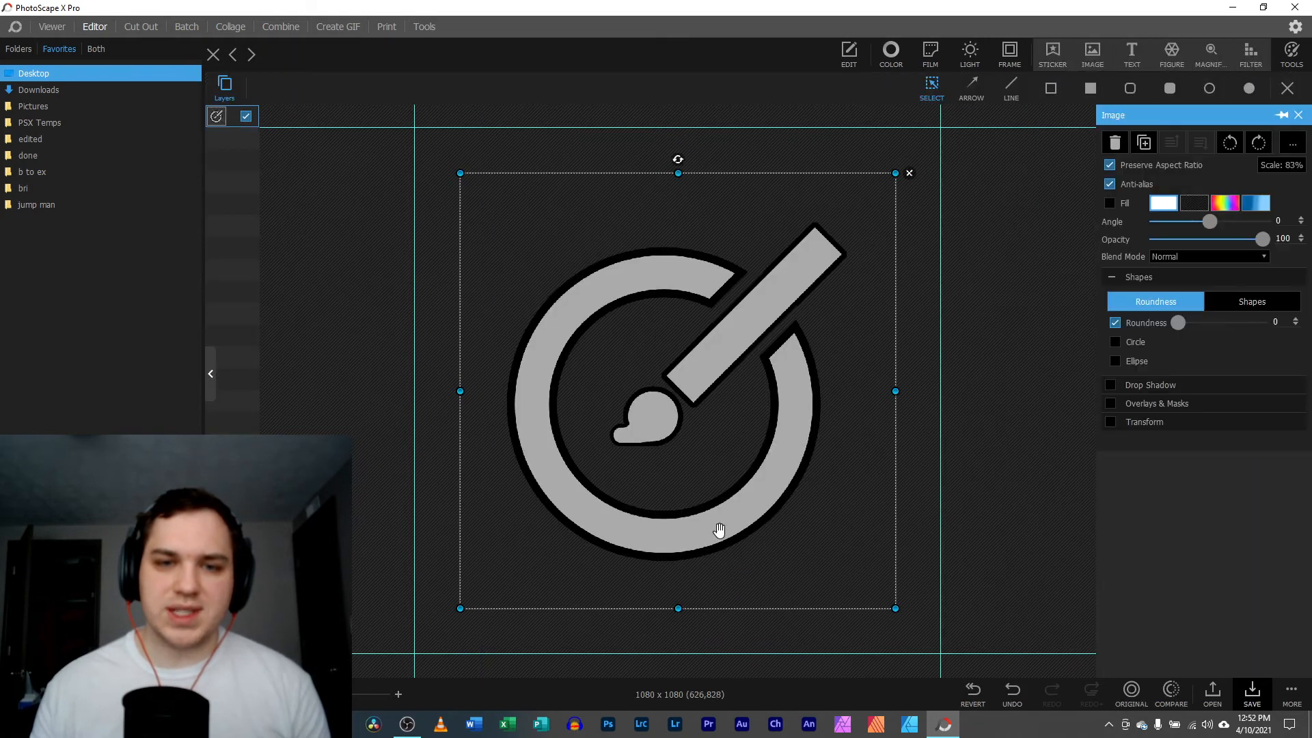
click(366, 552)
right_click(585, 514)
mouse_move(642, 487)
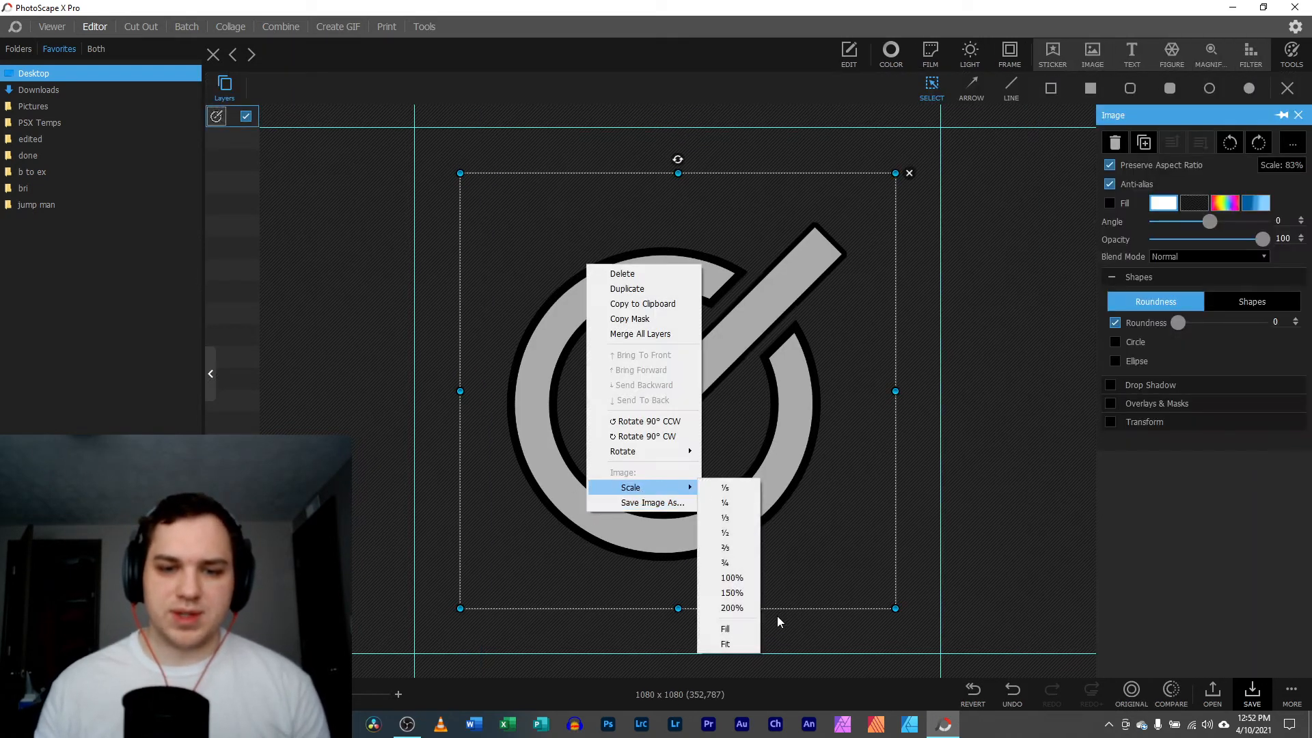
click(732, 577)
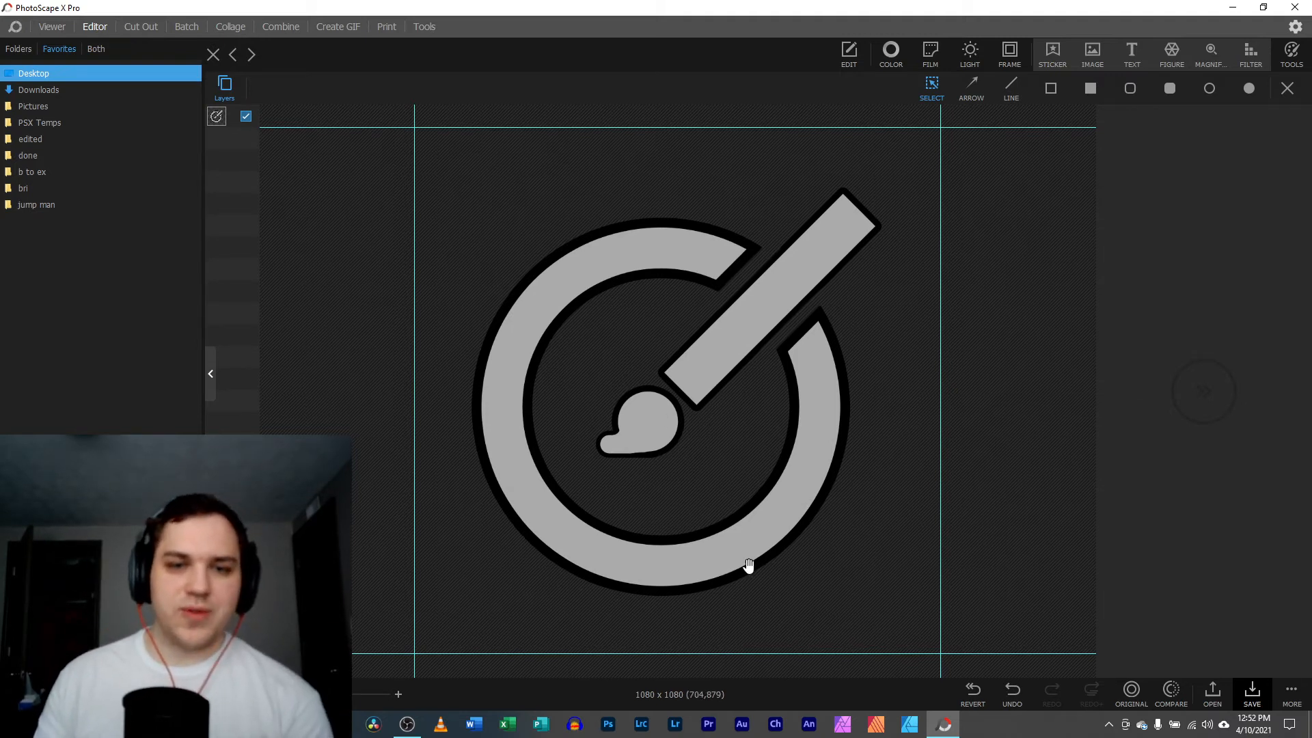
click(634, 422)
mouse_move(676, 118)
mouse_down()
mouse_move(947, 329)
mouse_move(587, 482)
mouse_move(889, 322)
mouse_move(724, 198)
mouse_move(678, 115)
mouse_up()
drag(678, 217, 680, 214)
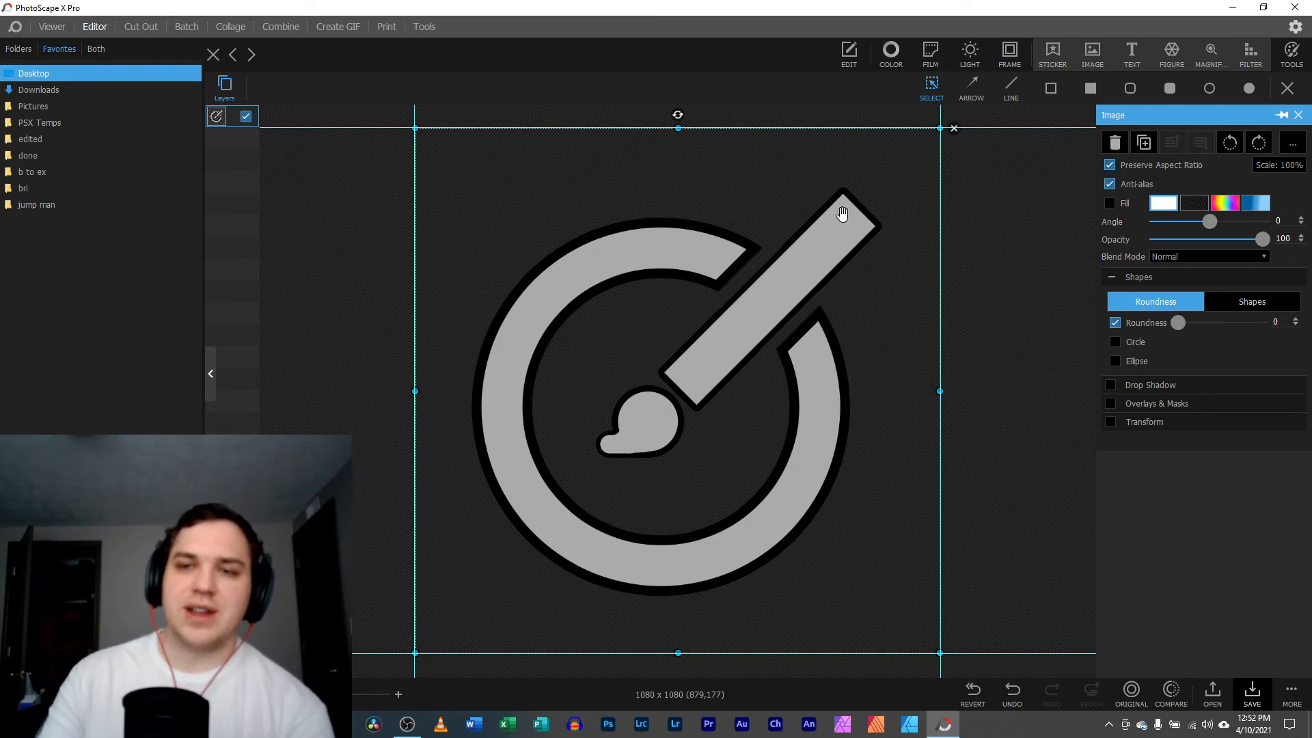
click(978, 237)
- Add a default text object, place it above the ring and enable its Transform option
click(1132, 52)
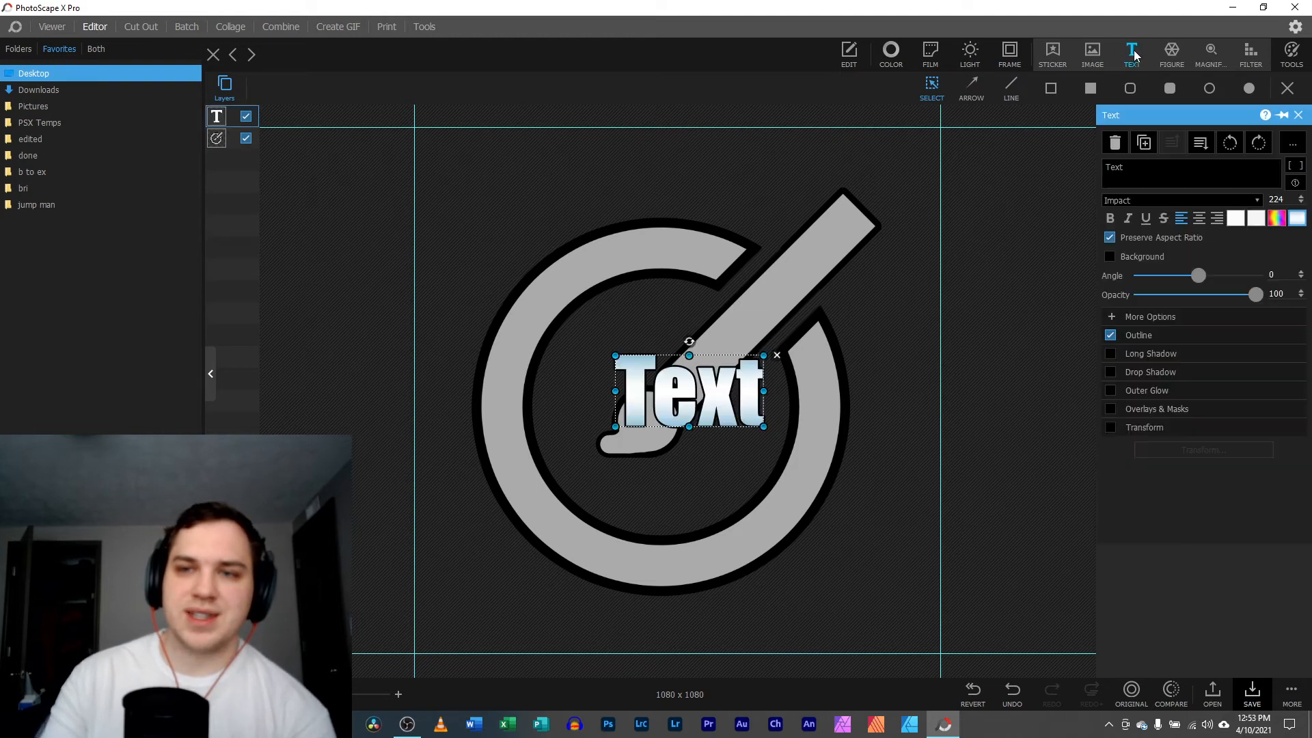
drag(737, 387, 564, 185)
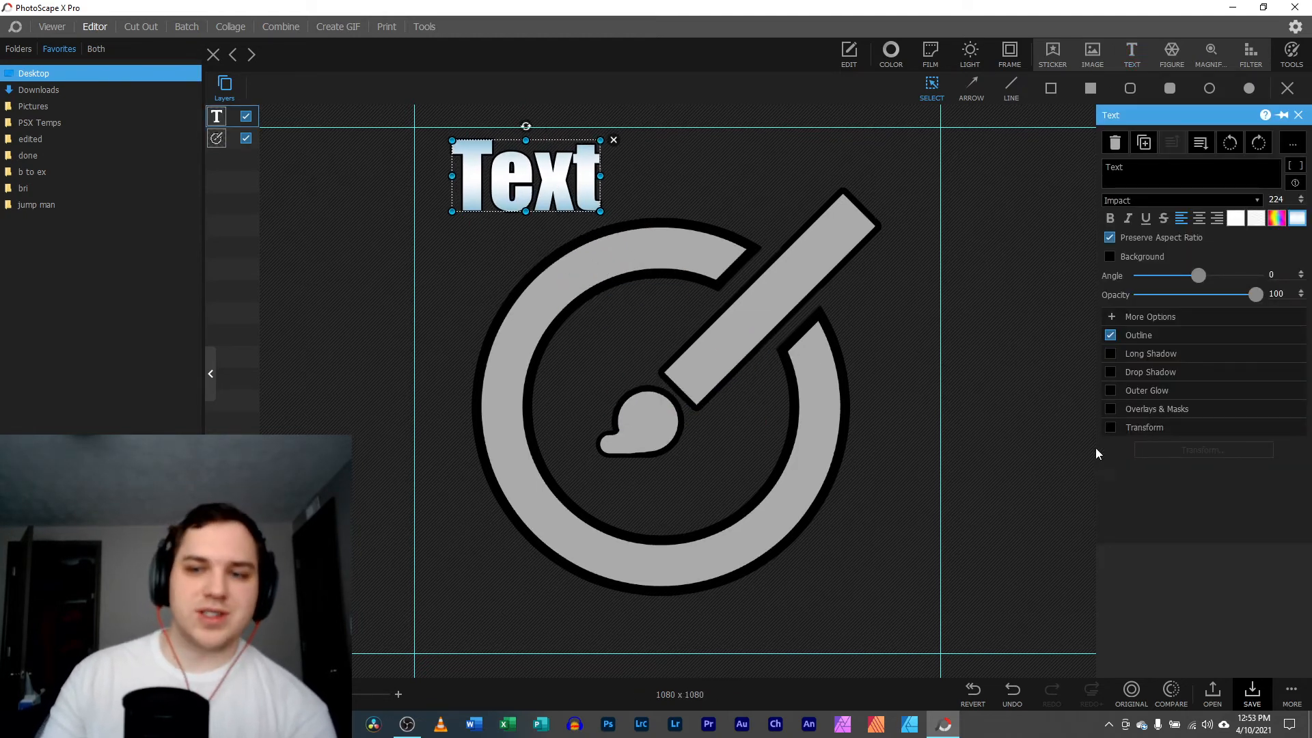
click(1110, 429)
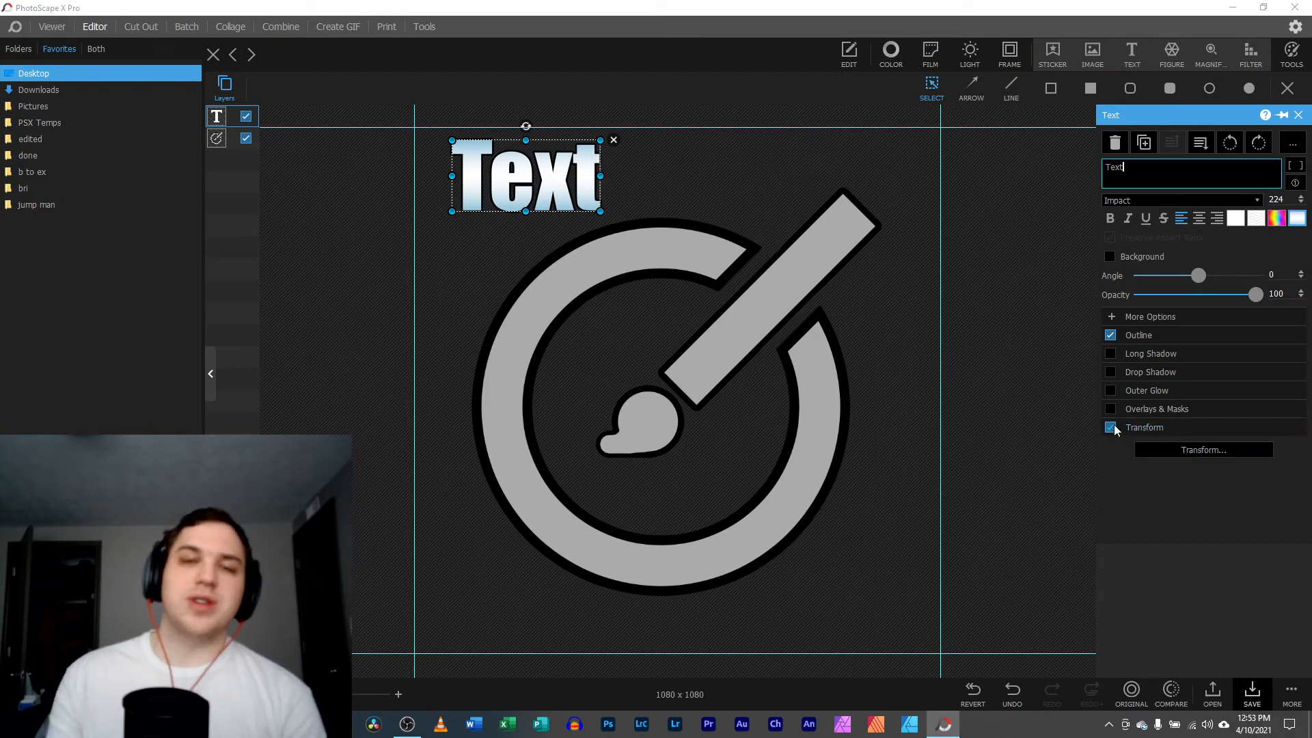
- Try distorting the text freely by pulling its four corners inward, and cancel the transform
click(1199, 450)
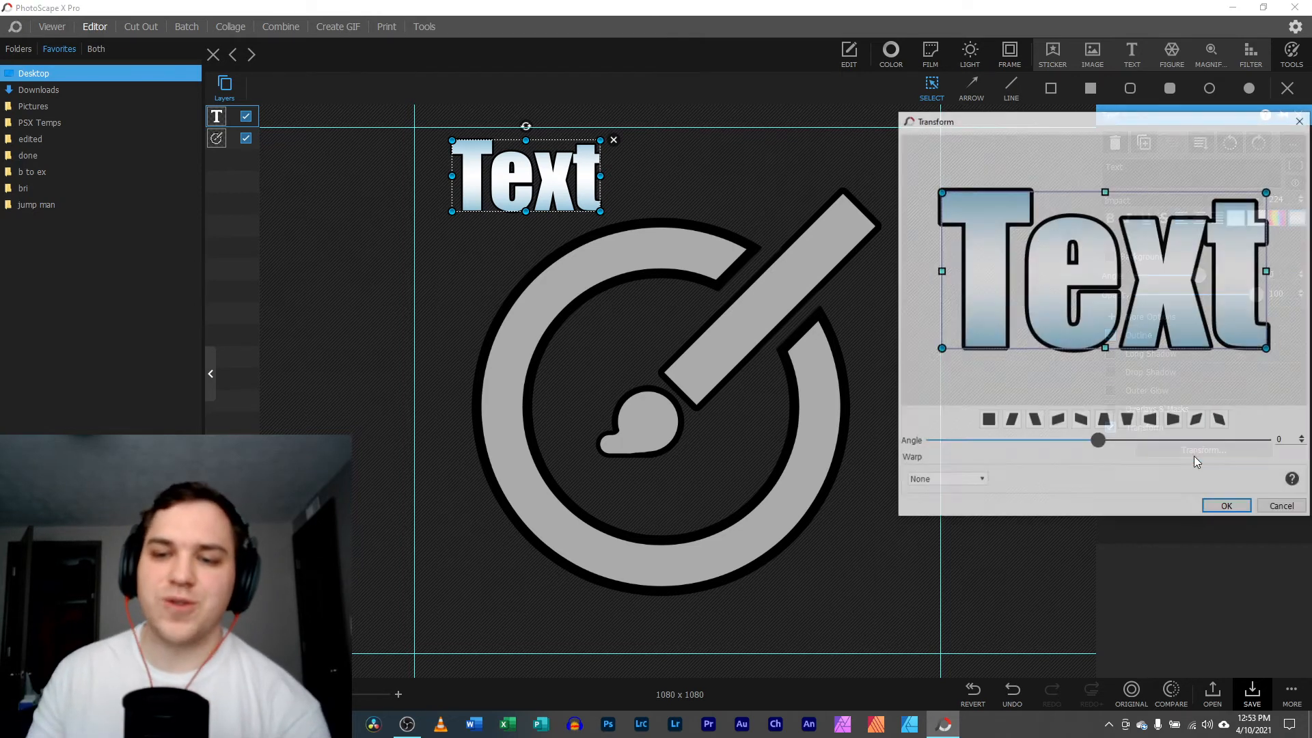
drag(941, 347, 932, 378)
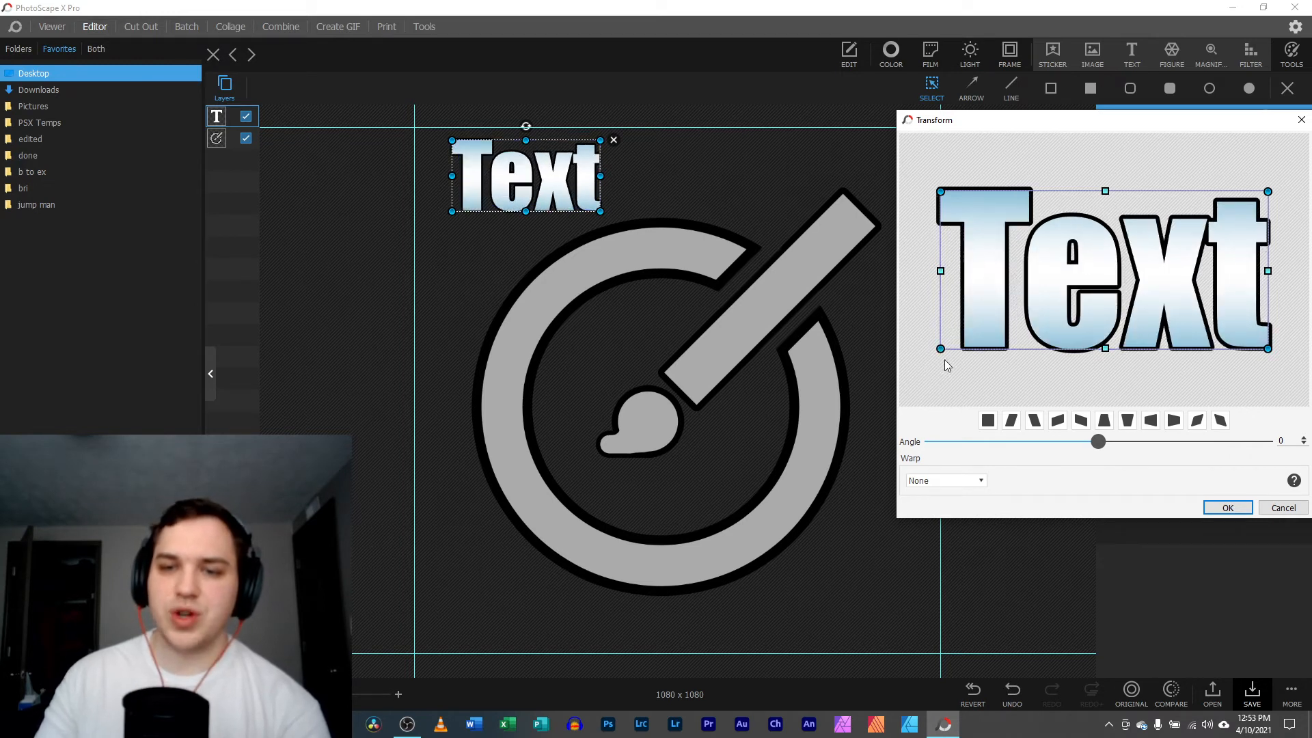
drag(1023, 123, 595, 138)
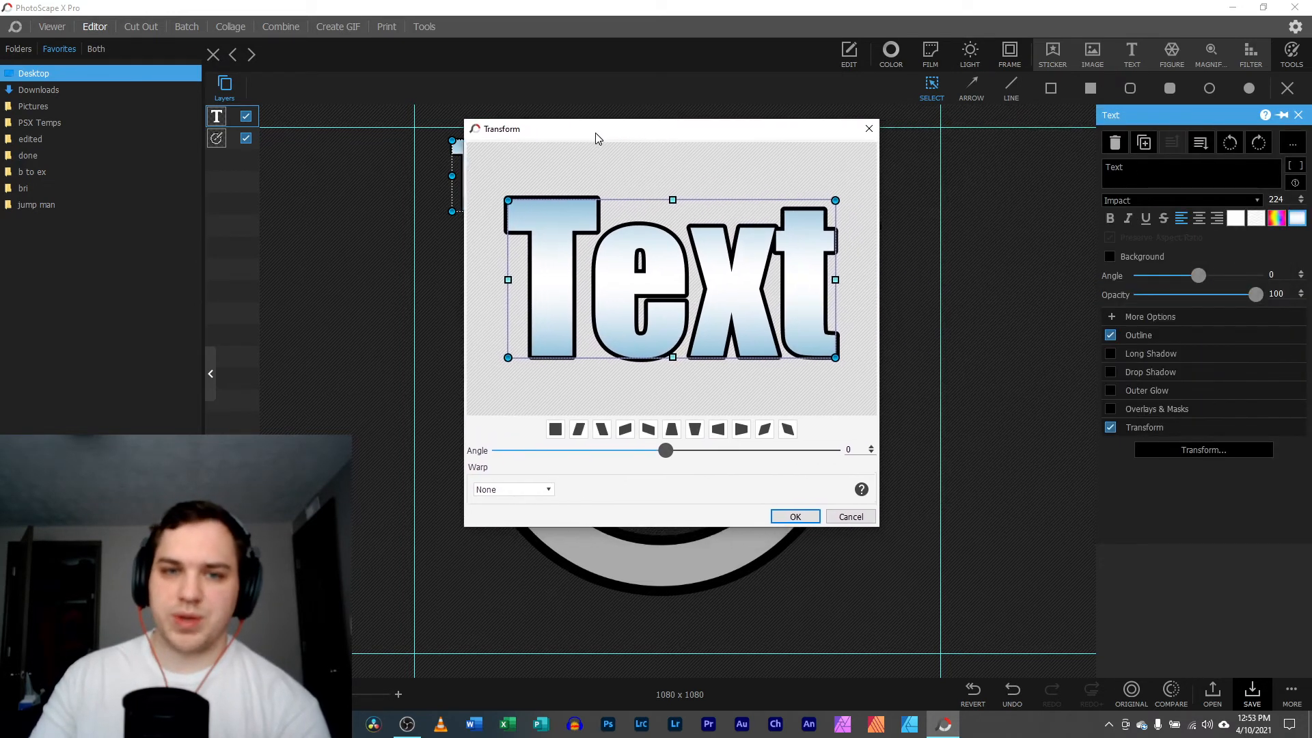
drag(508, 358, 569, 320)
drag(834, 354, 762, 319)
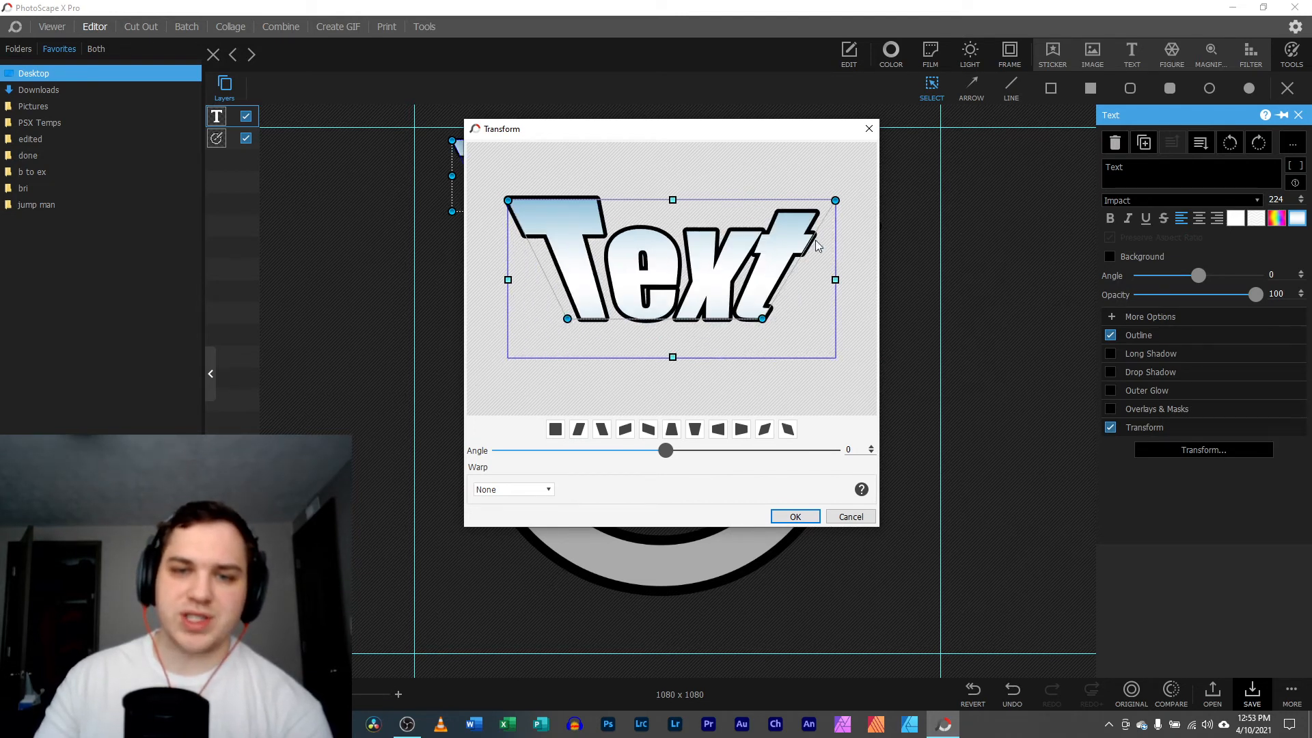
drag(835, 200, 727, 246)
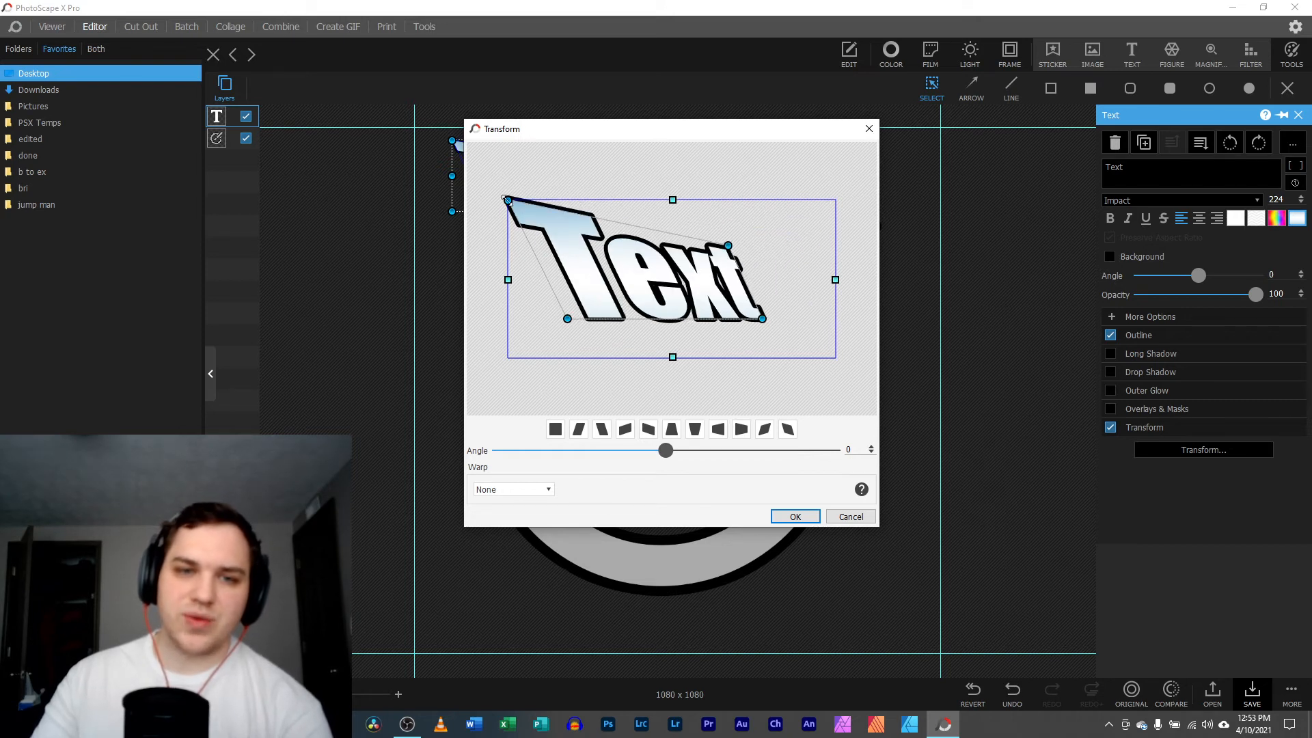
drag(506, 200, 586, 232)
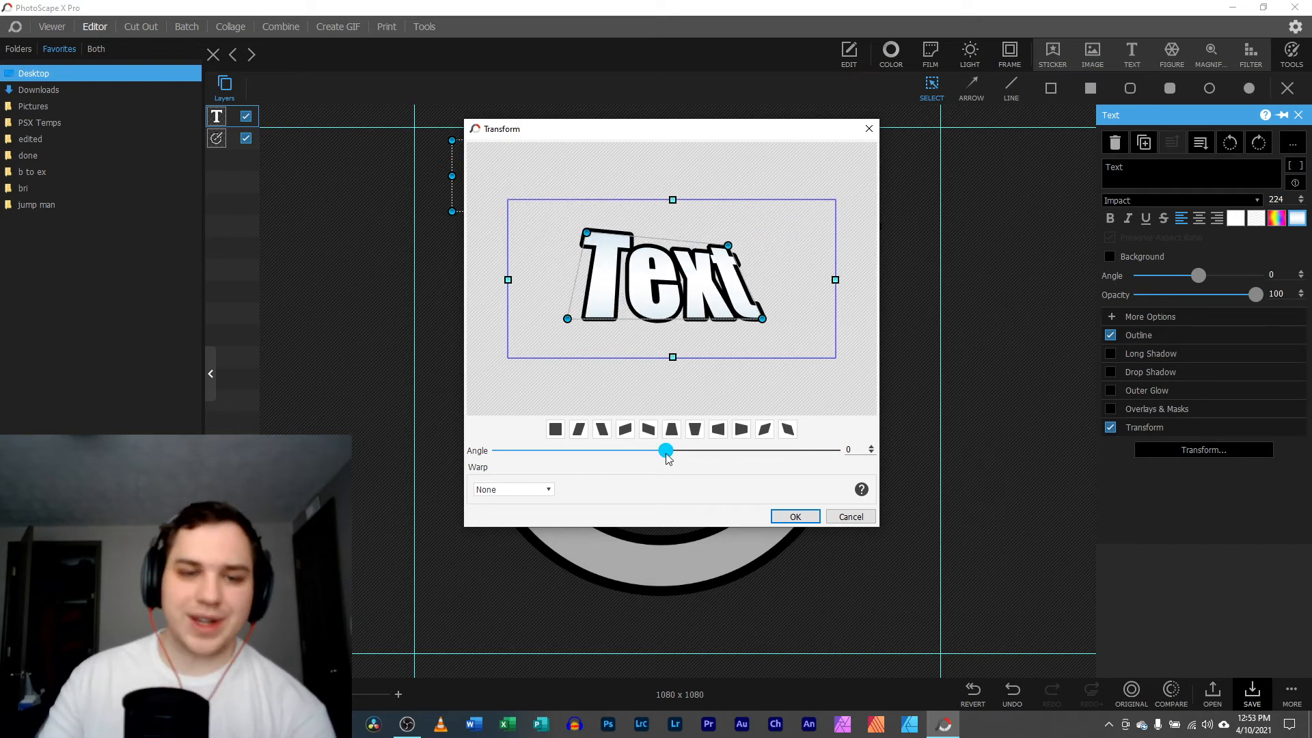
click(851, 516)
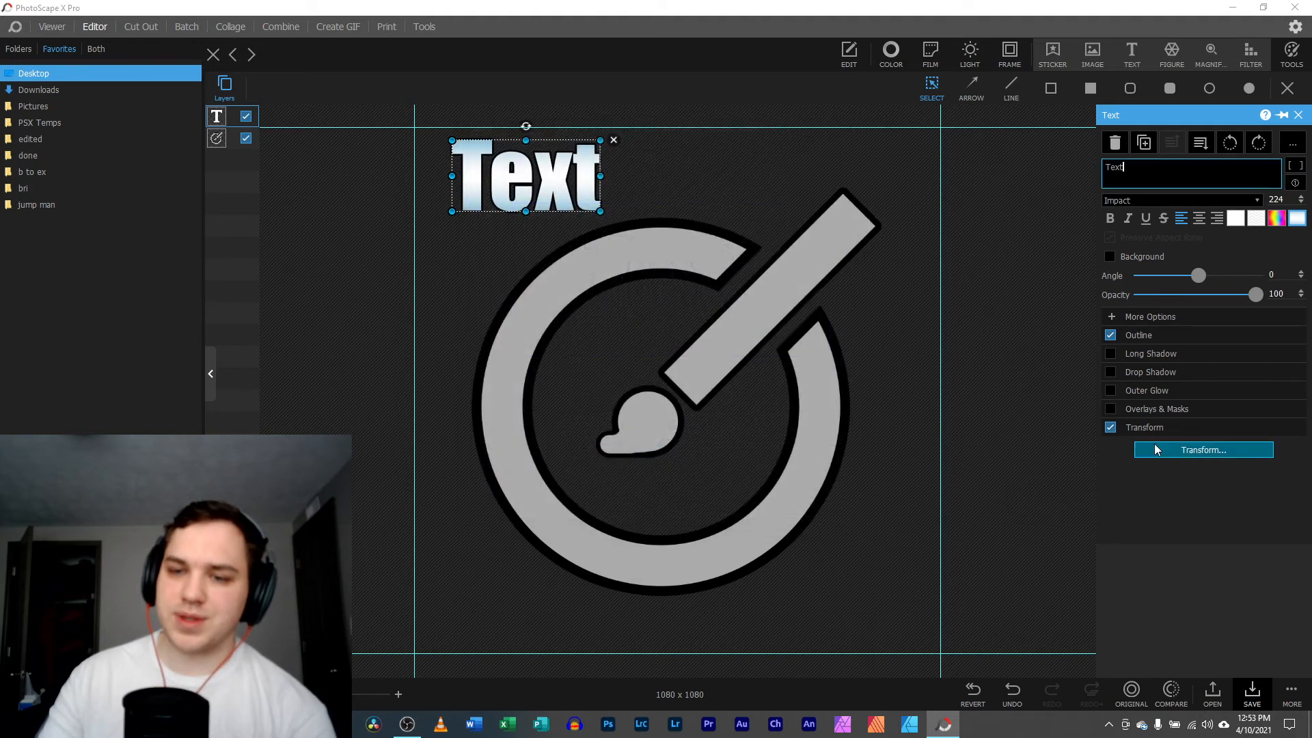
- Reopen the text's transform settings and make the text slightly taller and narrower
click(1203, 450)
drag(1118, 133, 691, 143)
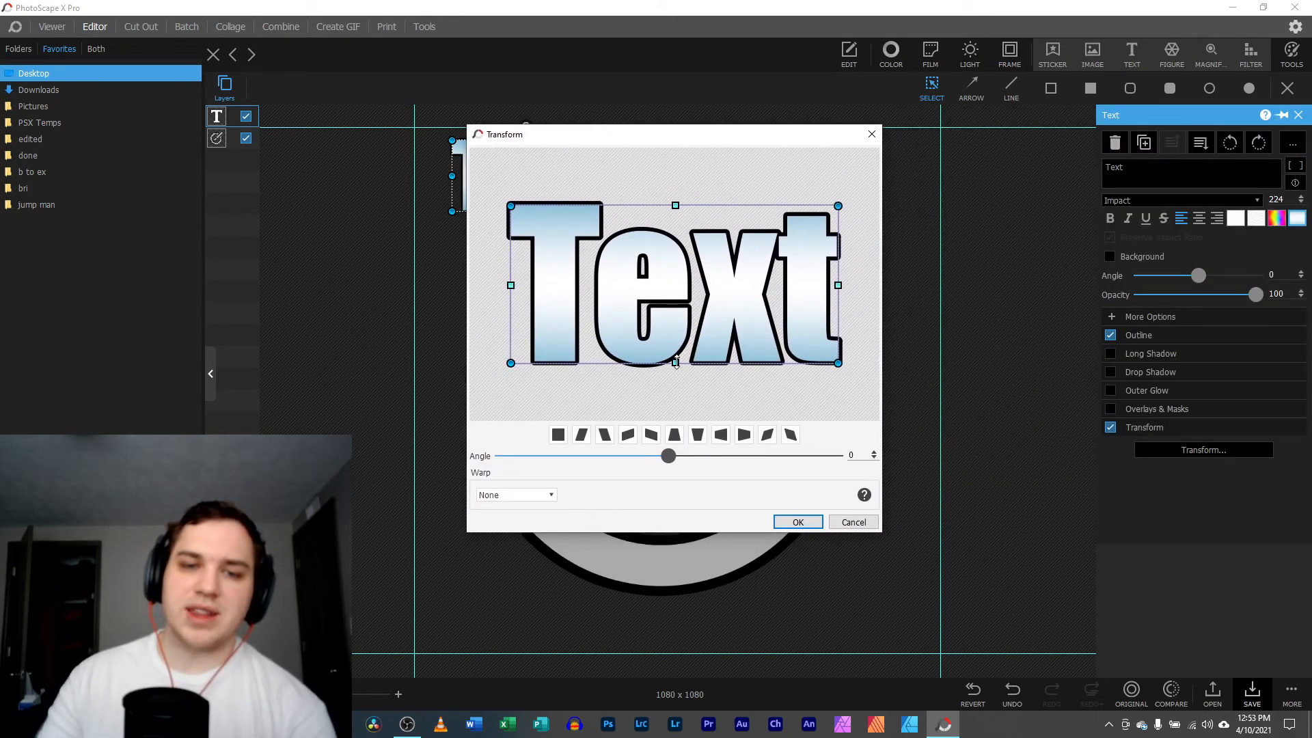
mouse_move(675, 363)
mouse_down()
mouse_move(675, 338)
mouse_move(675, 366)
mouse_up()
drag(838, 285, 829, 251)
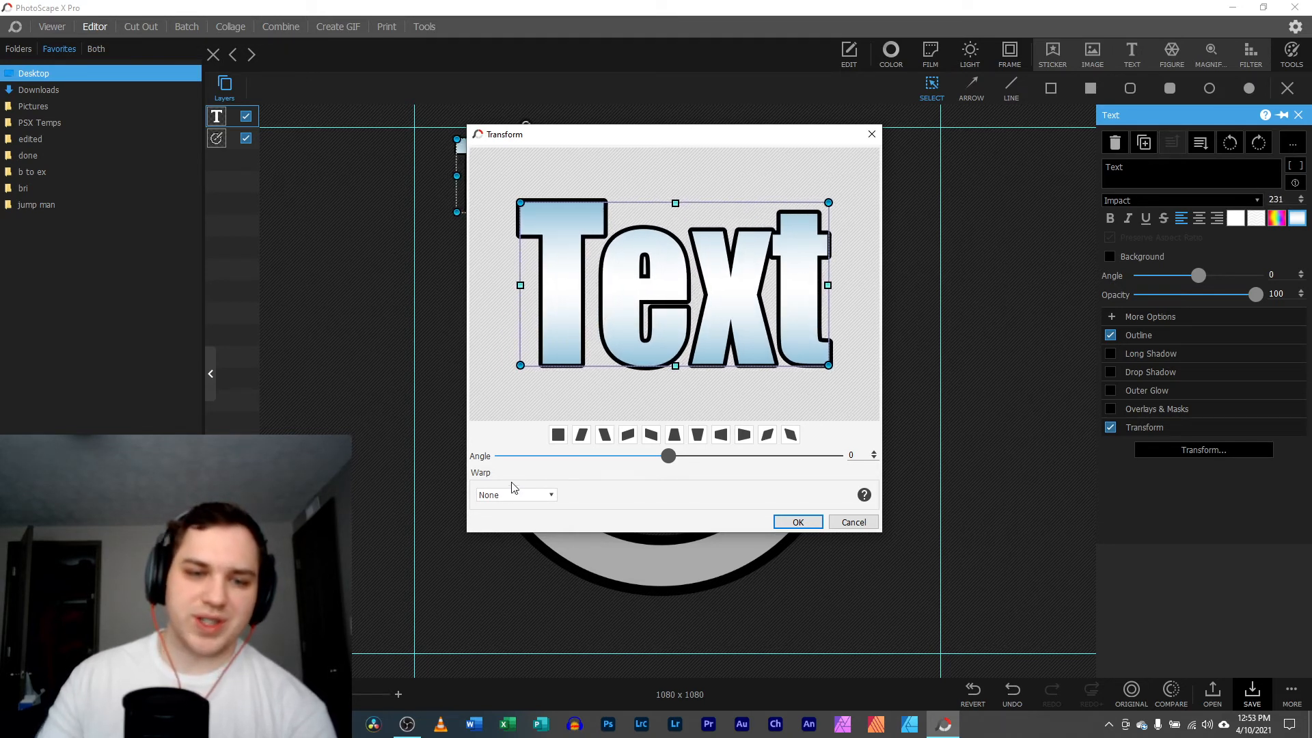
- Try several skew and perspective presets on the text, and reset it to the undistorted shape
click(746, 438)
click(717, 439)
click(696, 438)
click(654, 438)
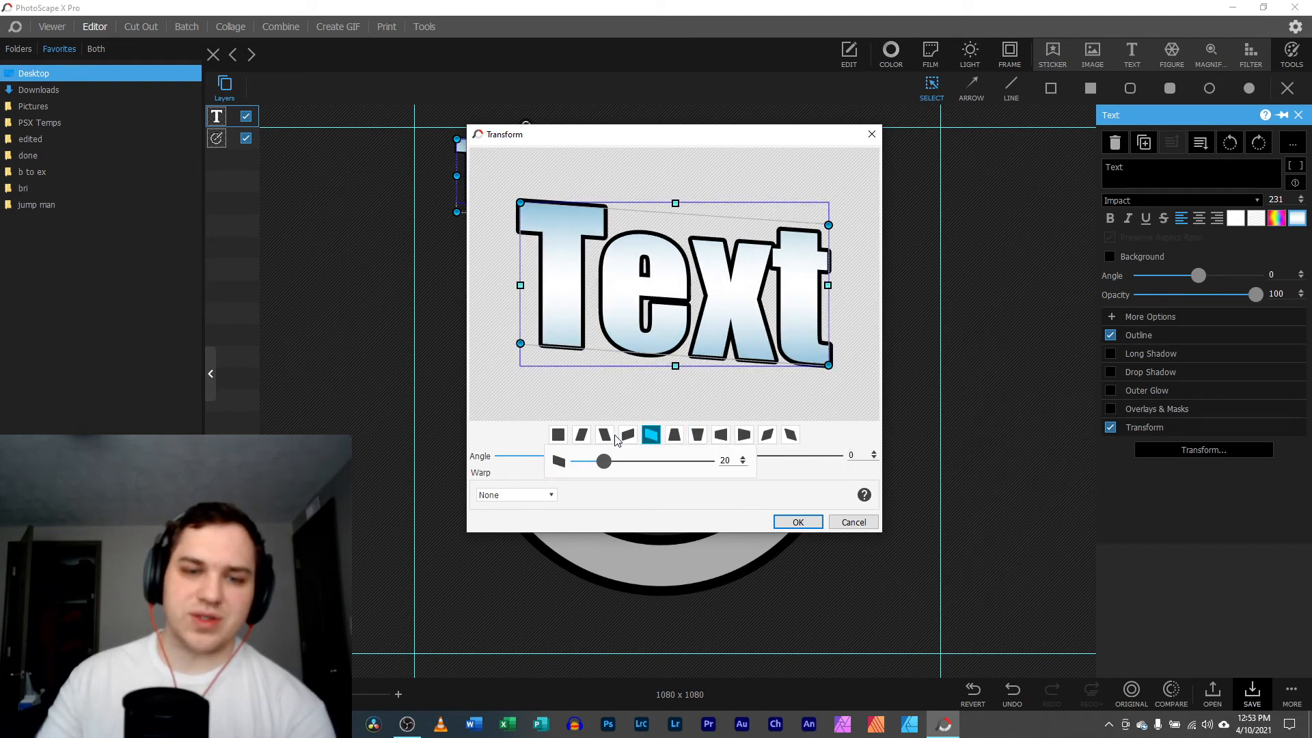
click(605, 436)
click(562, 440)
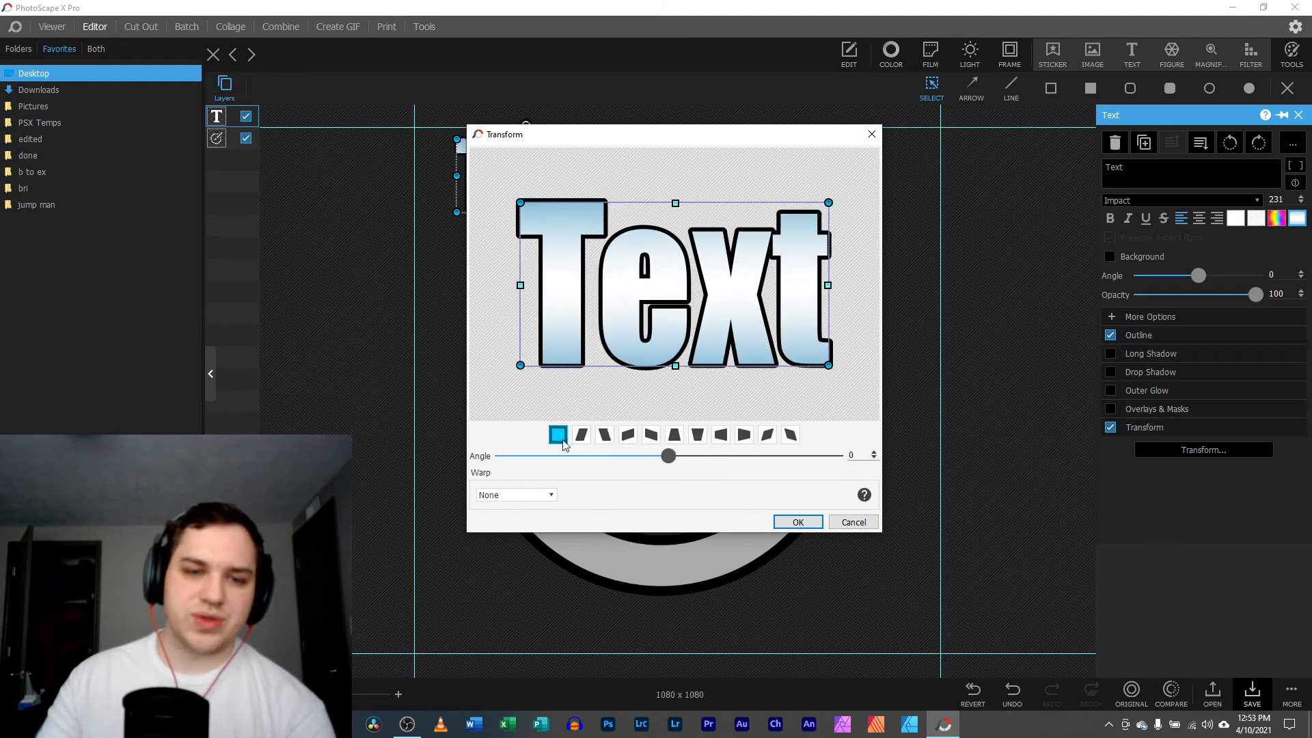
- Try the Fish, Gradient Upper, Amplify 1, Flag and Squeeze warps on the text
click(532, 495)
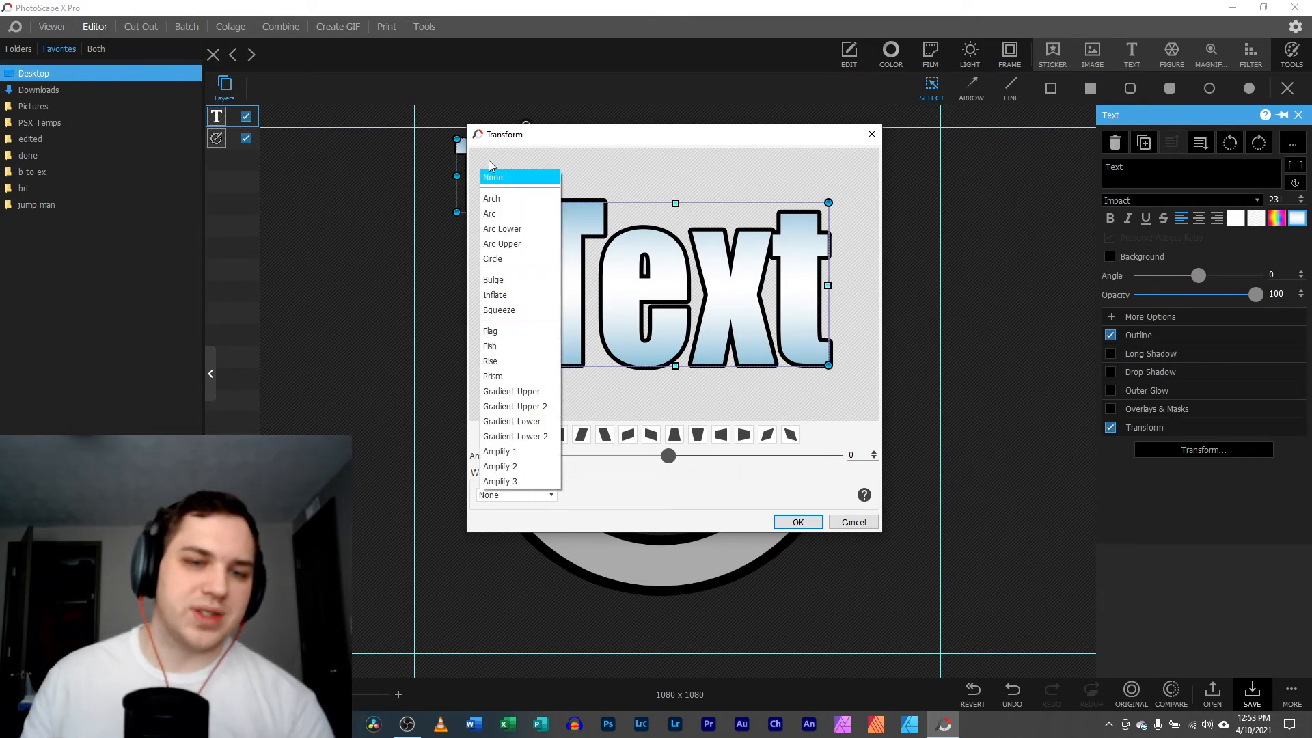
click(504, 347)
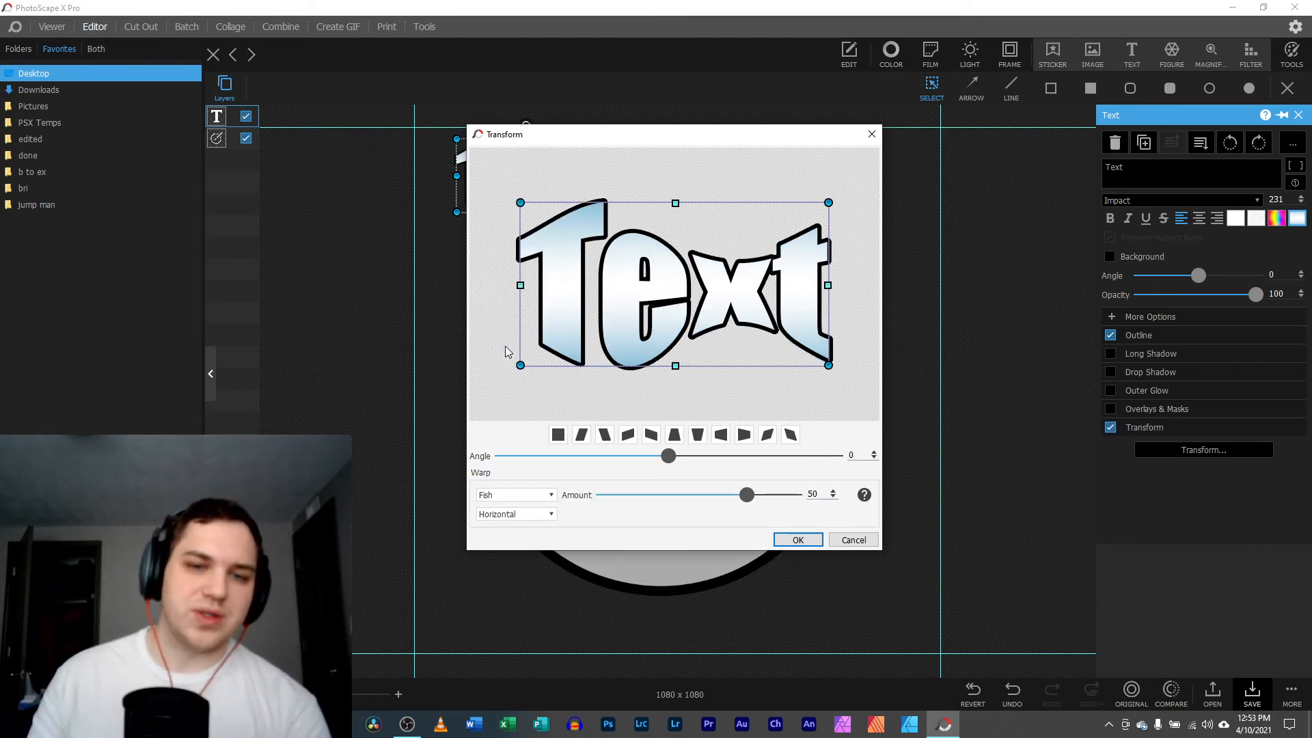
click(523, 514)
click(522, 499)
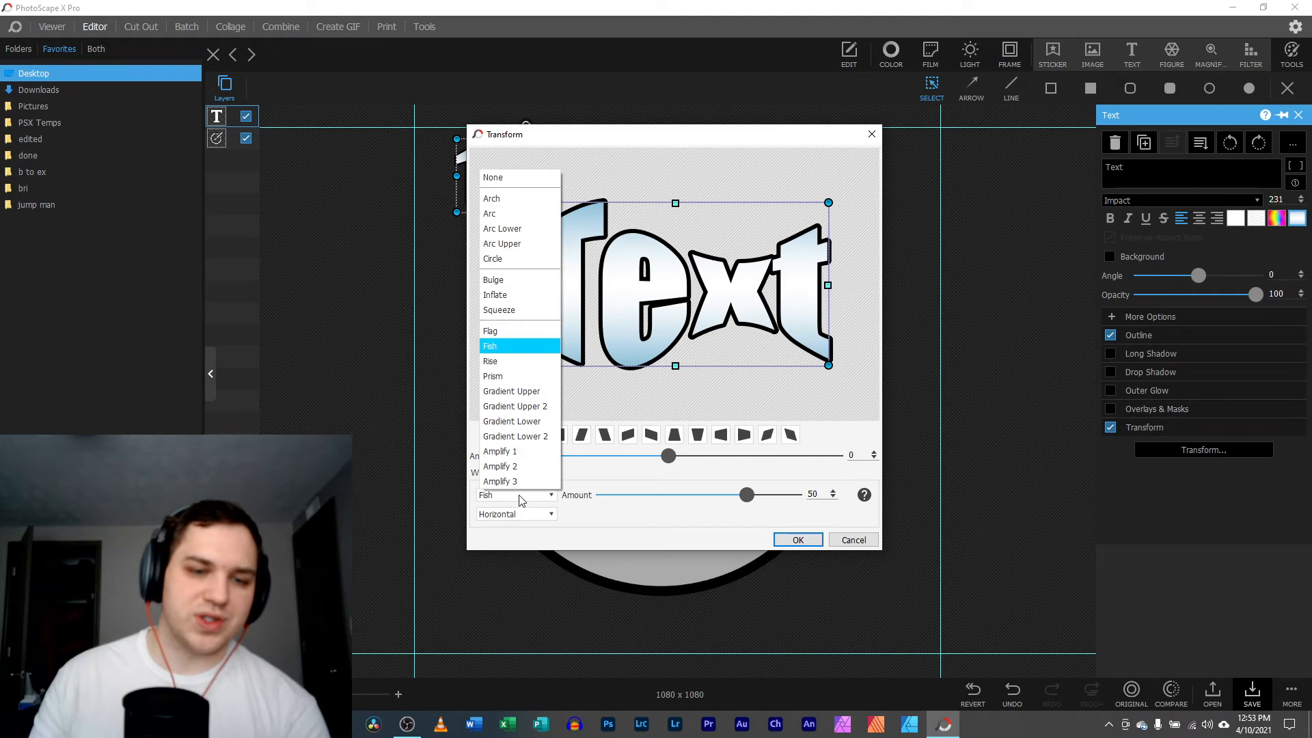
click(528, 394)
click(517, 498)
click(517, 457)
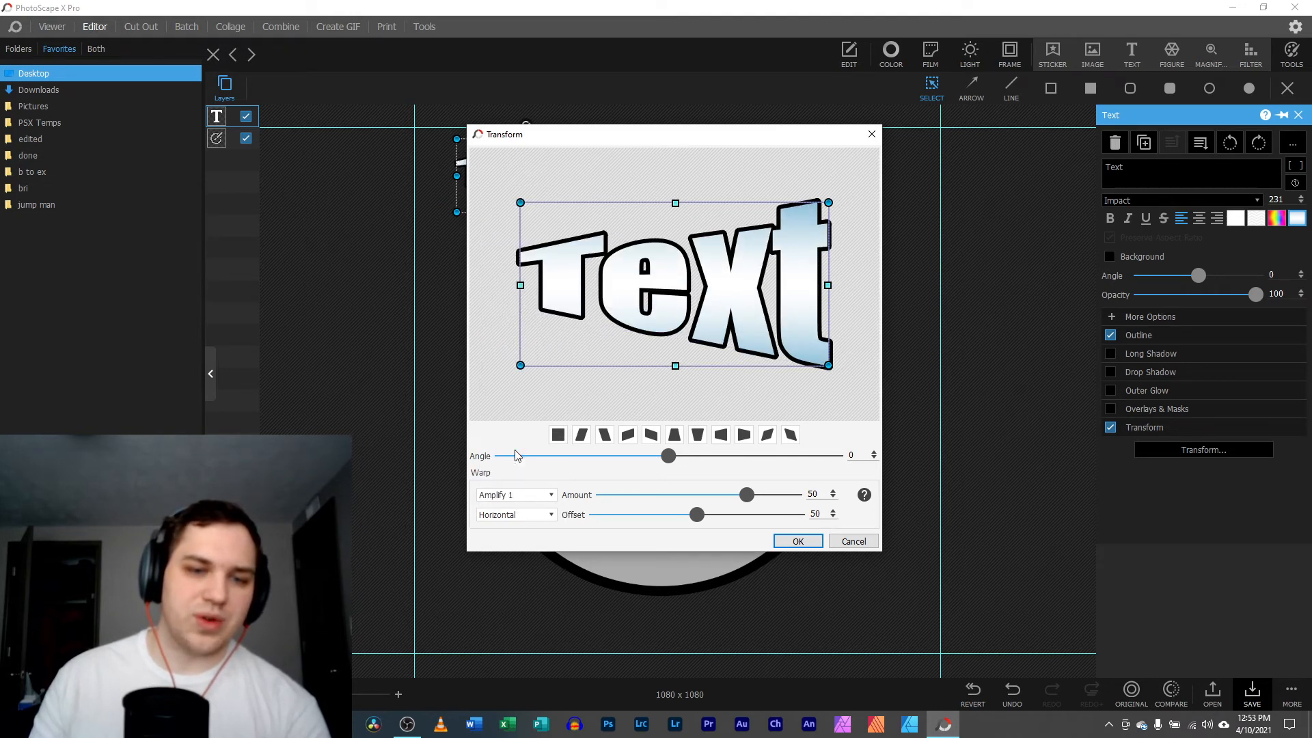
click(506, 492)
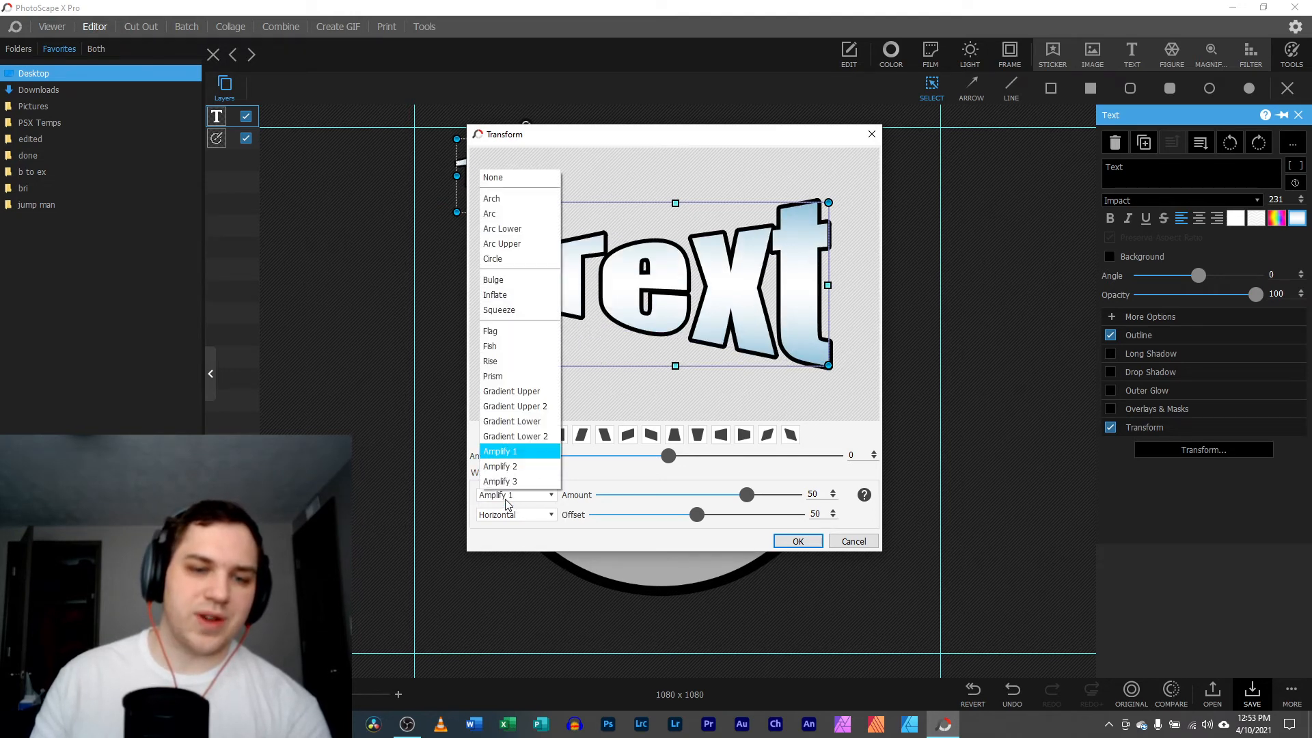
click(523, 334)
click(514, 496)
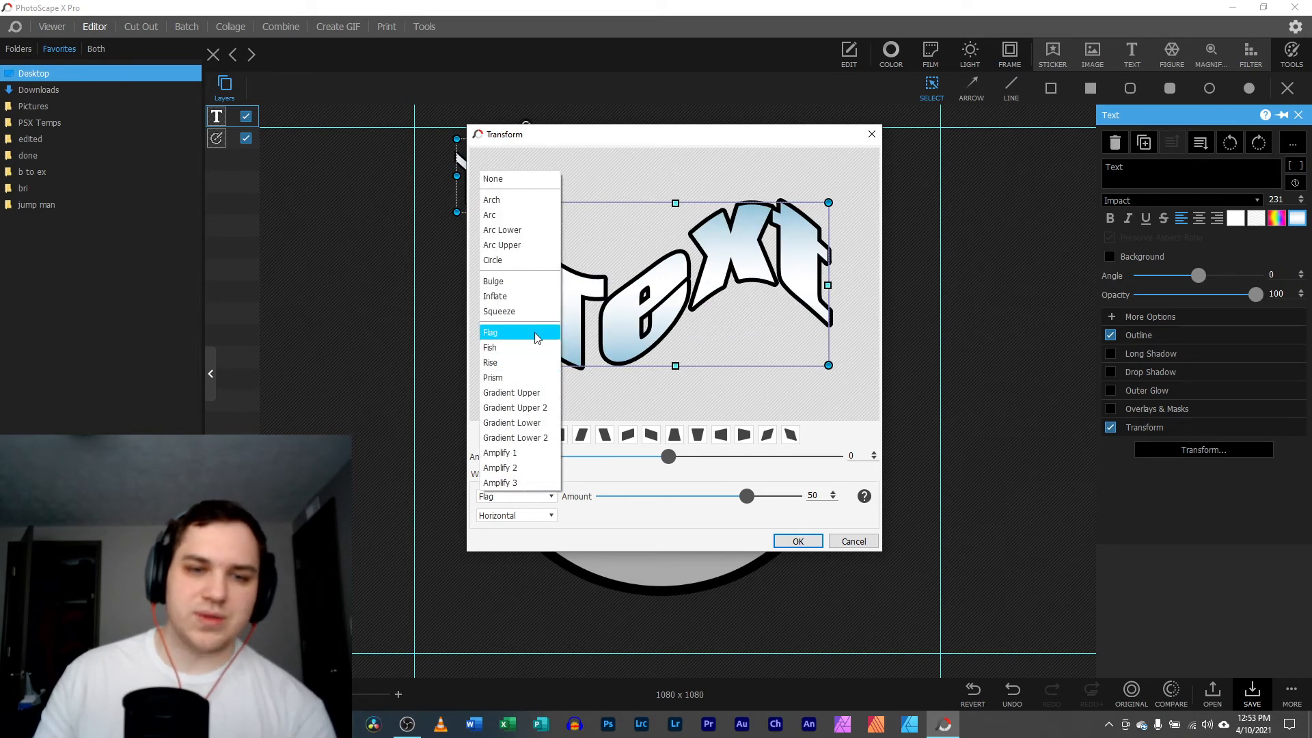
click(537, 312)
- Set the text's warp to Arch and apply the transform
click(506, 494)
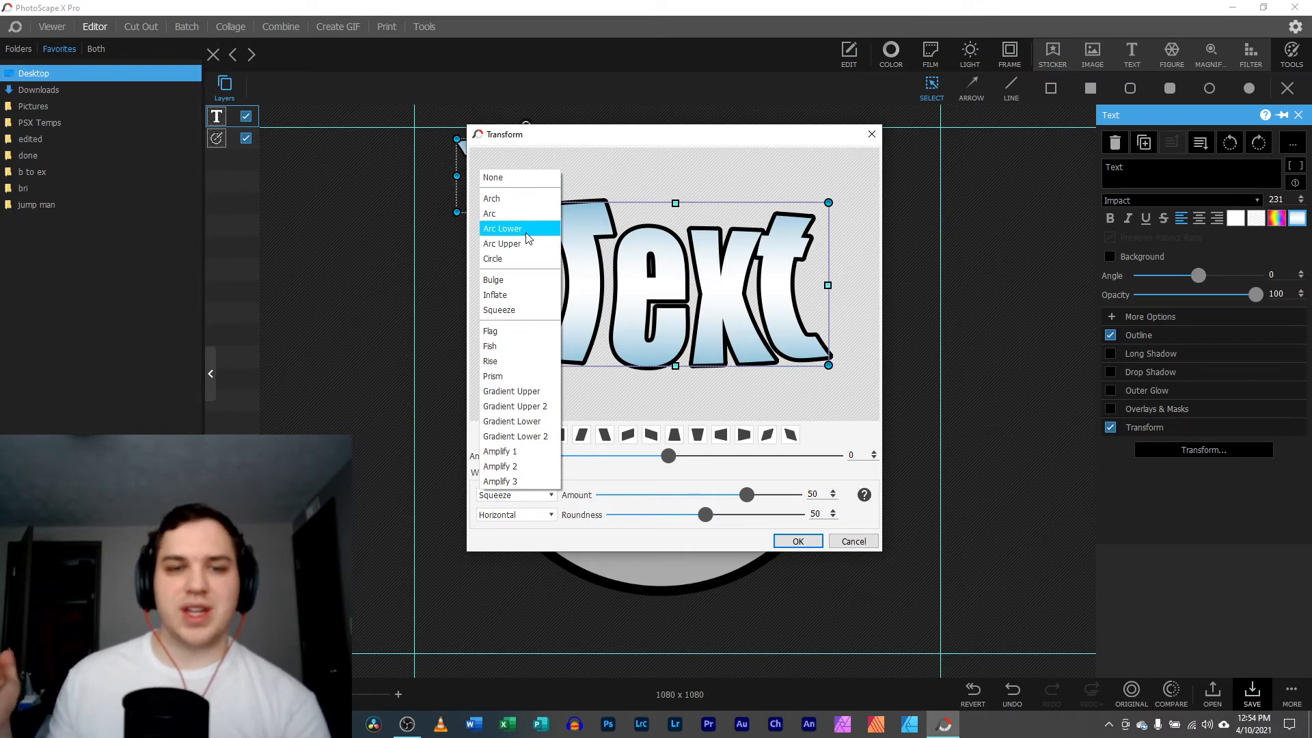
click(493, 199)
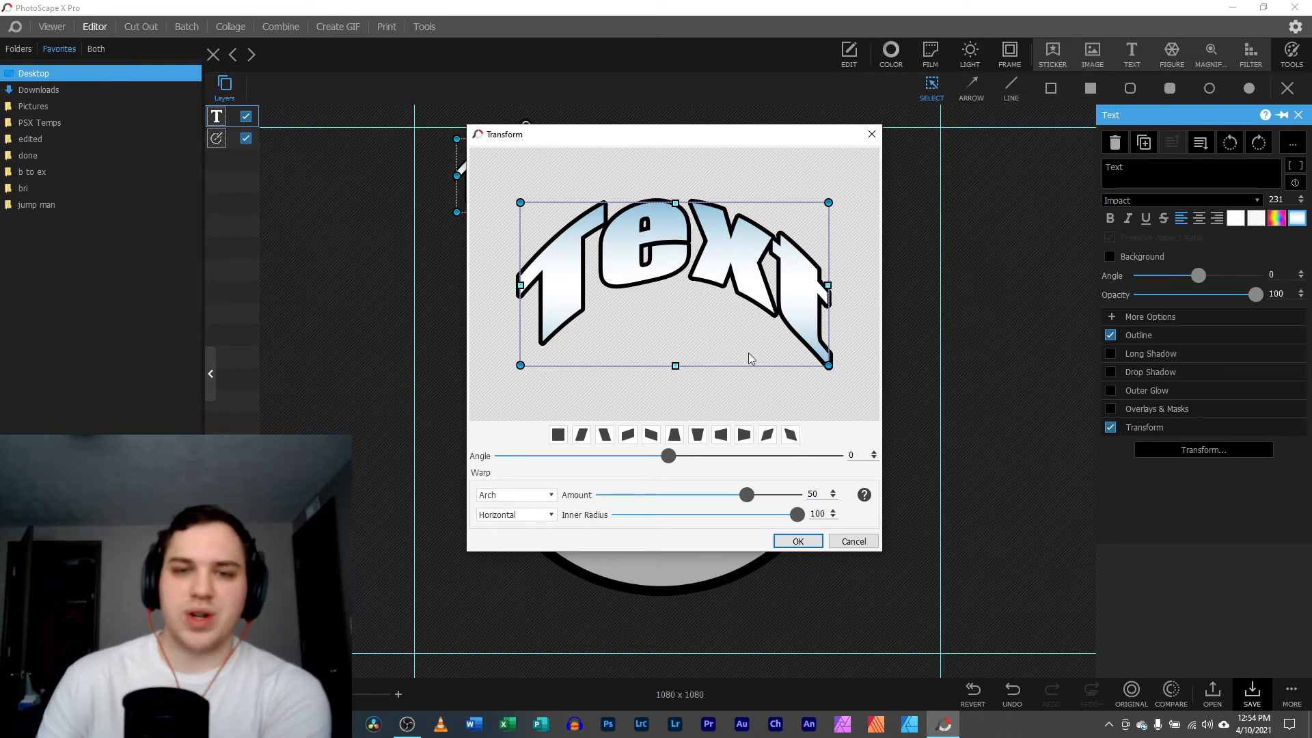
click(794, 541)
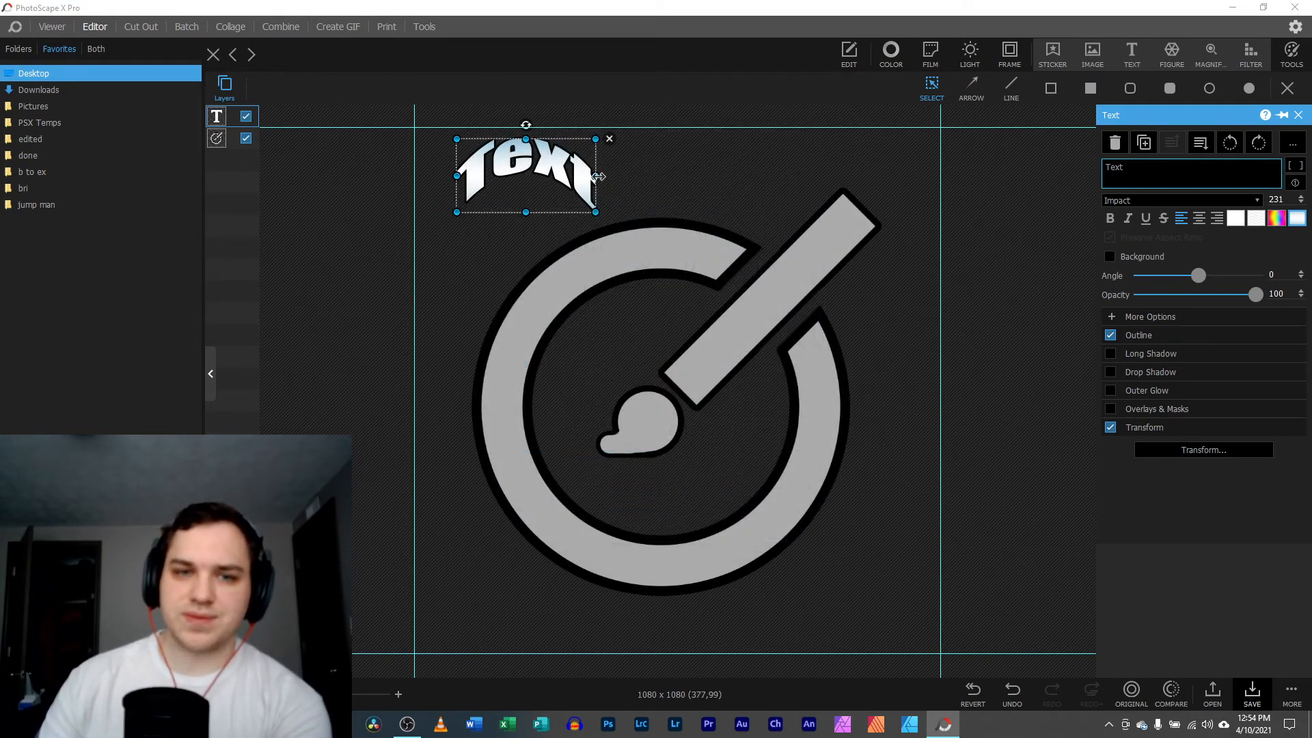
- Widen the arched text and tilt it to an angle of -16 along the ring's upper-left edge
drag(597, 176, 756, 175)
mouse_move(556, 166)
mouse_down()
mouse_move(540, 206)
mouse_move(536, 138)
mouse_move(572, 147)
mouse_up()
drag(586, 205, 599, 215)
- Replace the arched text's wording with "Spot Healing"
drag(1139, 168, 1079, 166)
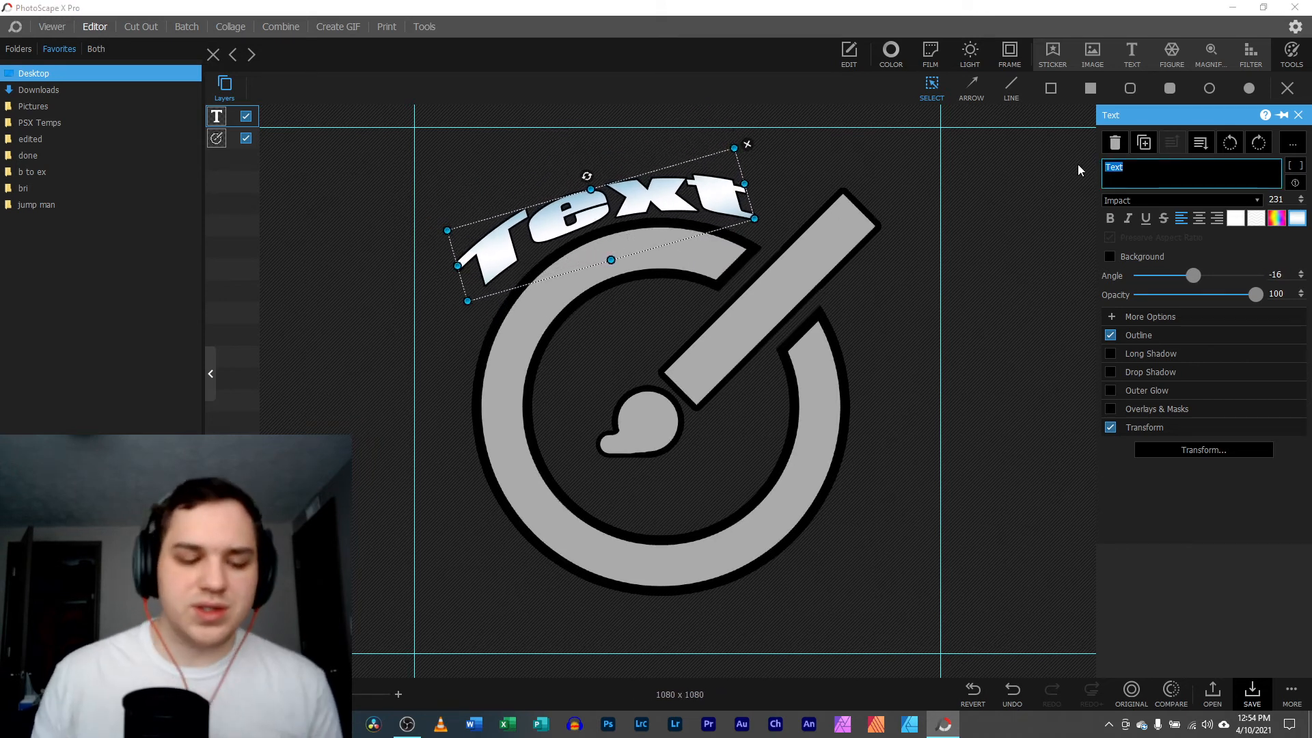
text(Spot)
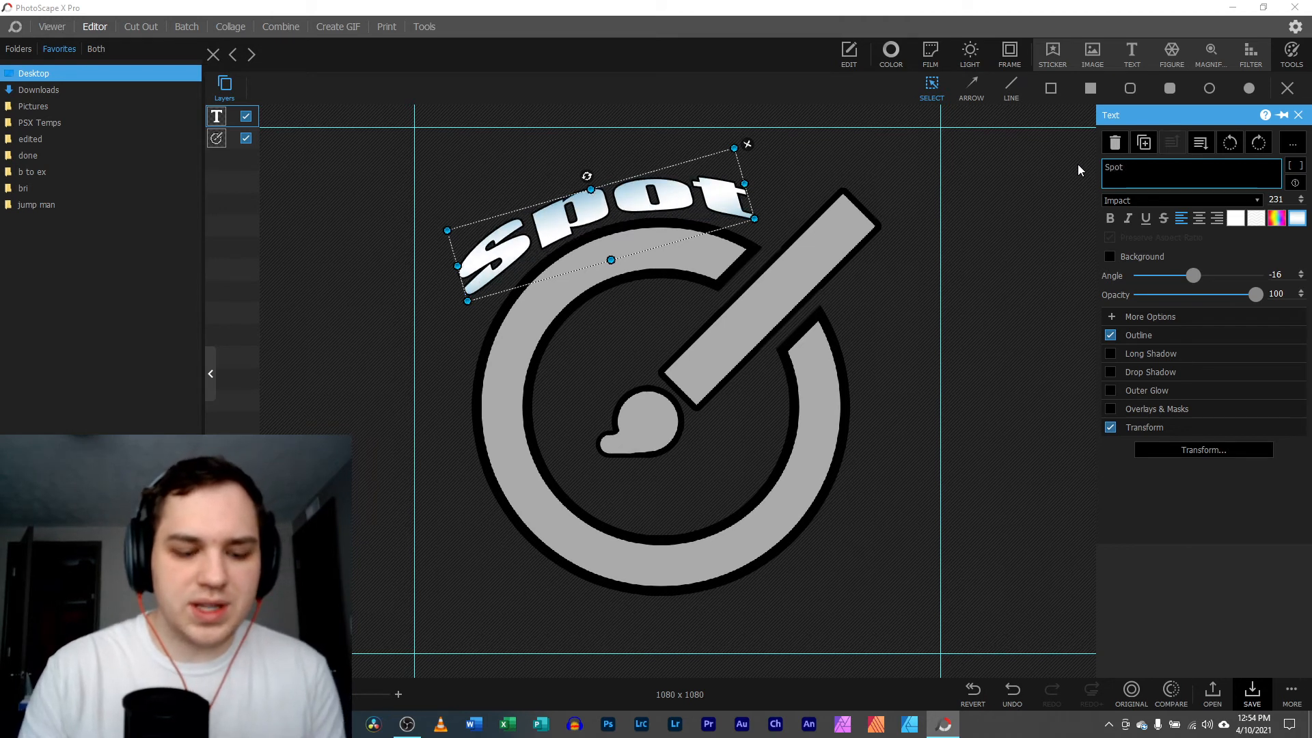
text( Heal)
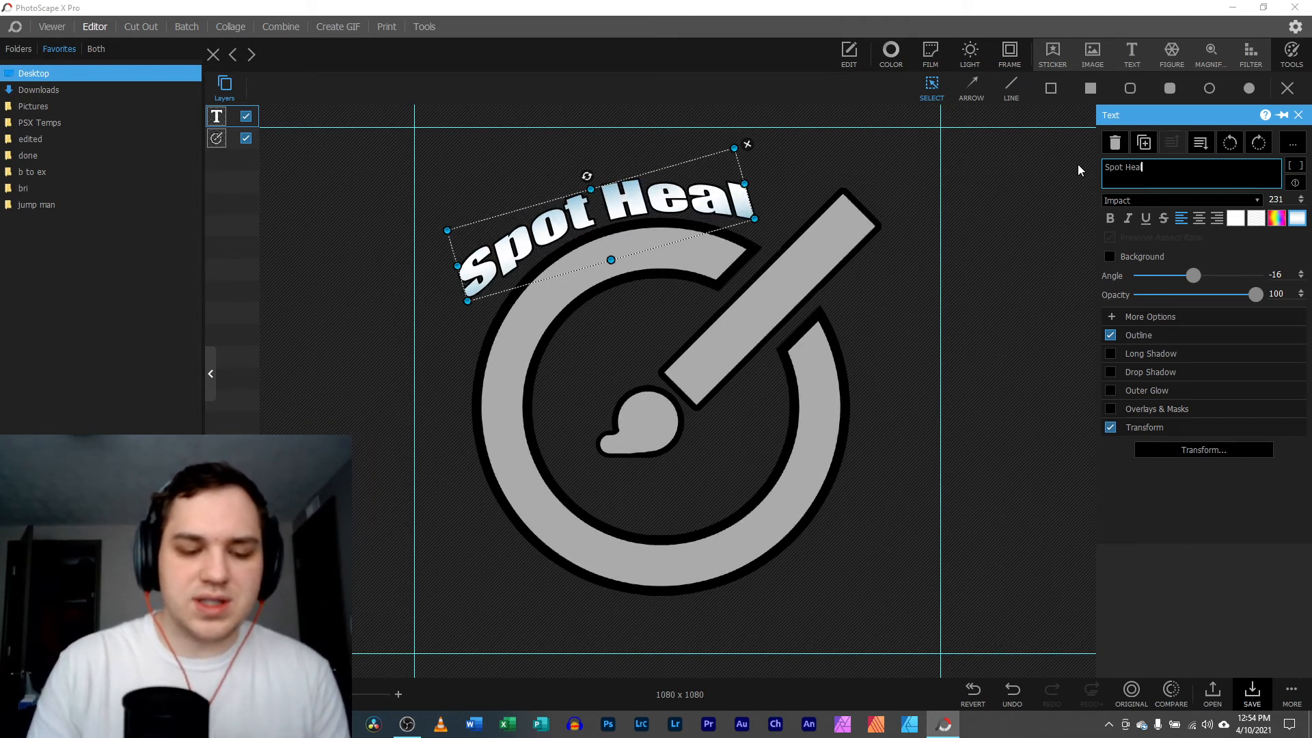
text(ing)
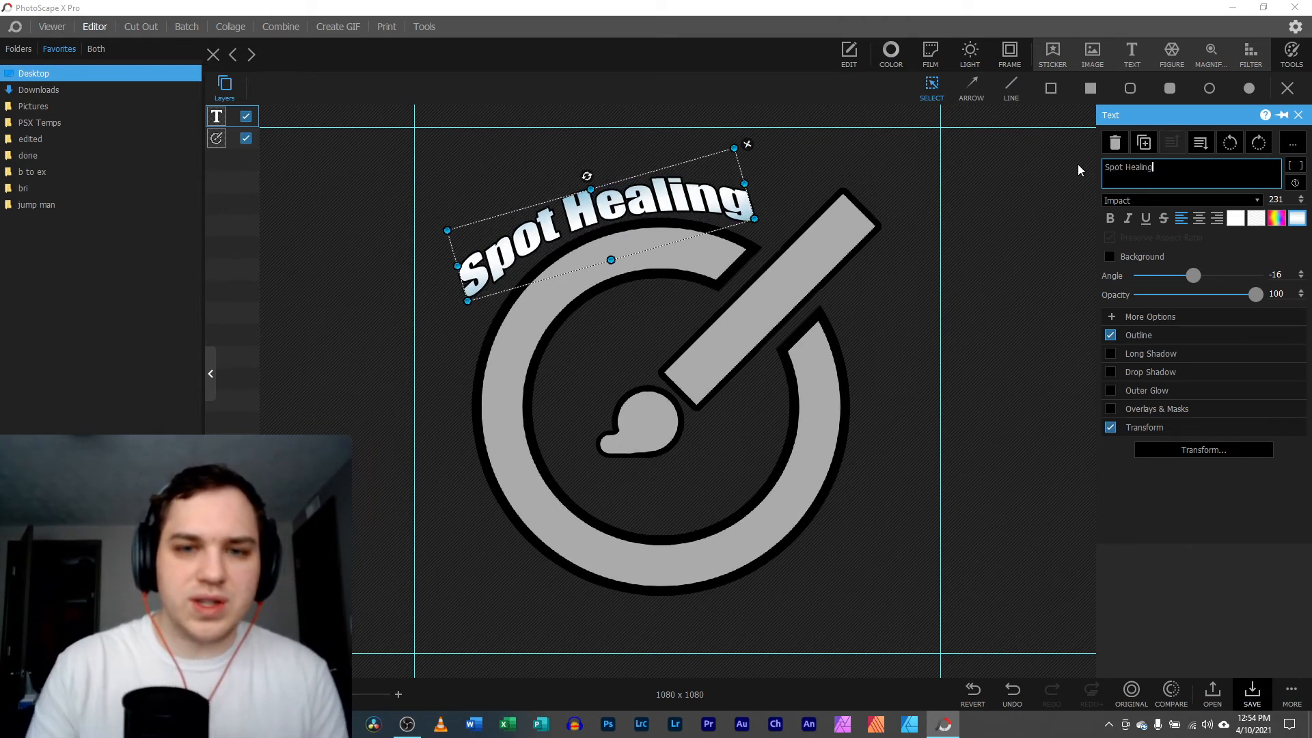
- Enlarge the "Spot Healing" text to size 401 and rotate it to -31 around the ring's upper-left curve
drag(456, 270, 359, 334)
drag(536, 202, 514, 131)
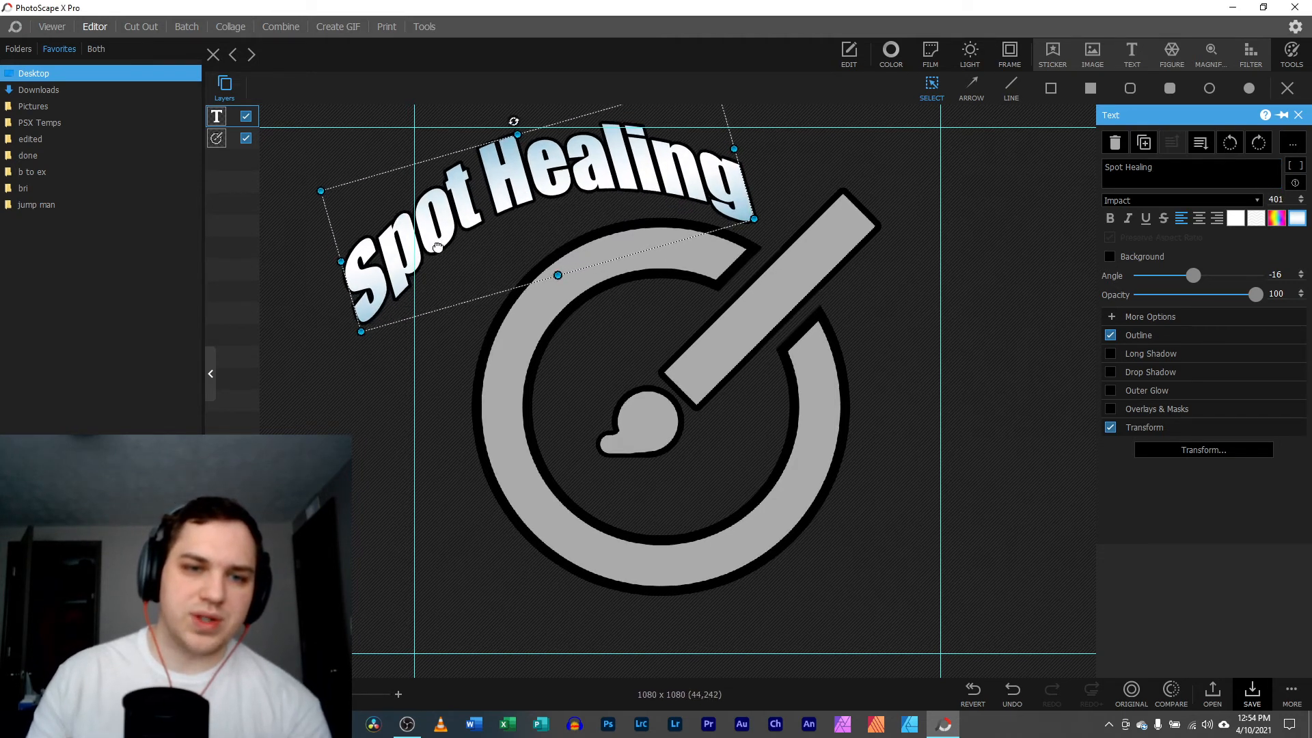
mouse_move(437, 247)
mouse_down()
mouse_move(517, 259)
mouse_move(504, 261)
mouse_up()
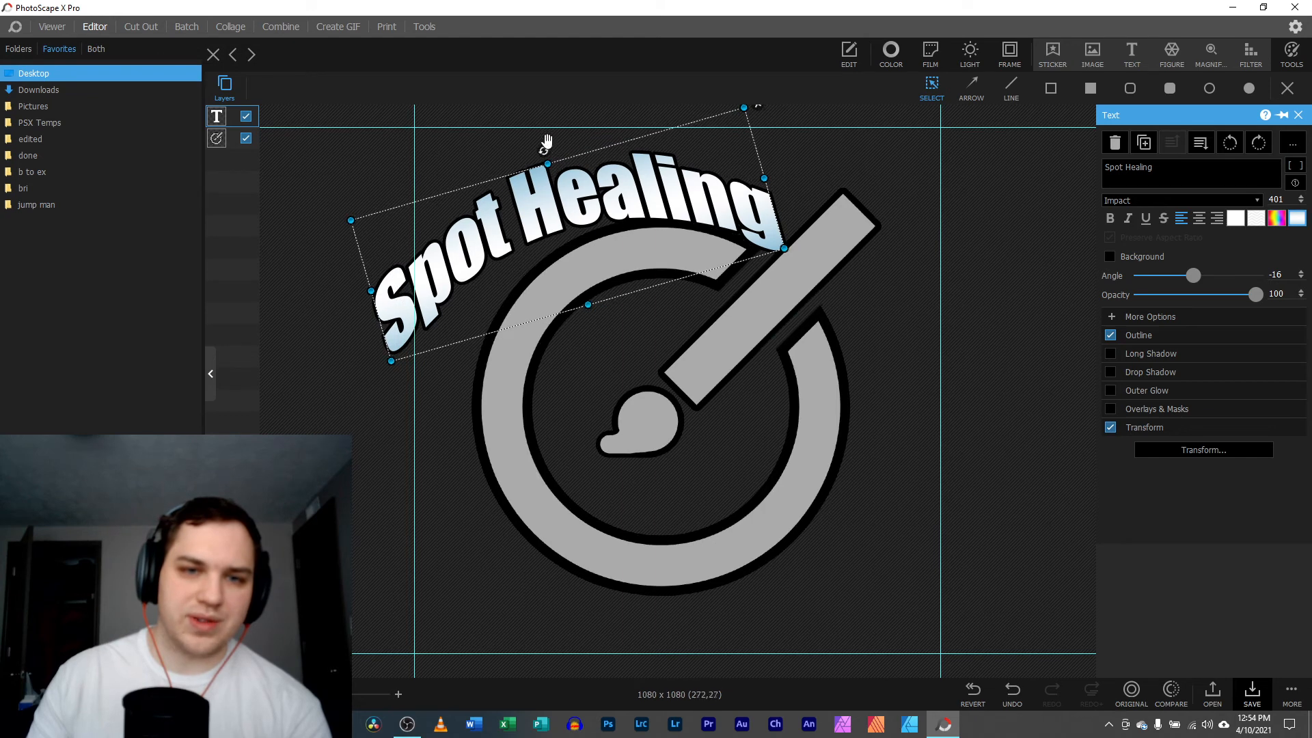
mouse_move(546, 141)
mouse_down()
mouse_move(504, 139)
mouse_move(517, 165)
mouse_up()
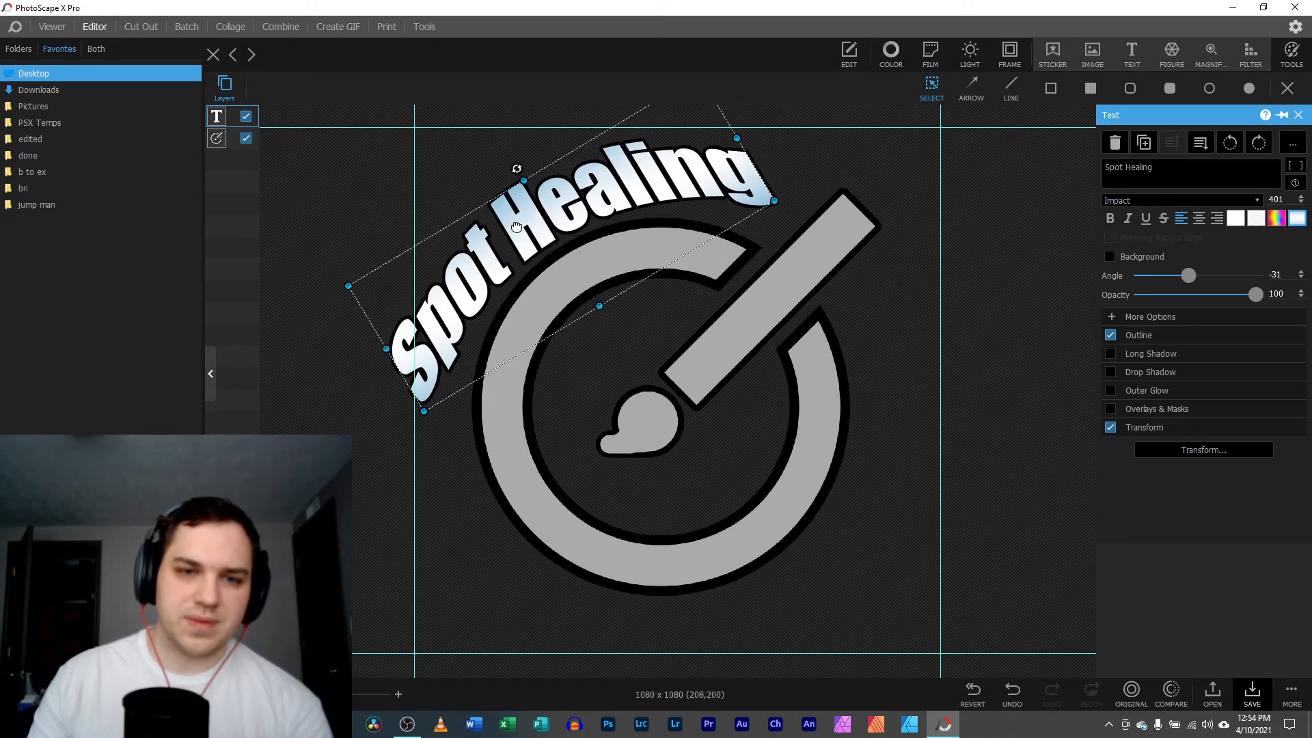
- Pull the arched text's two bottom corners inward in its transform settings and apply the distortion
click(1173, 449)
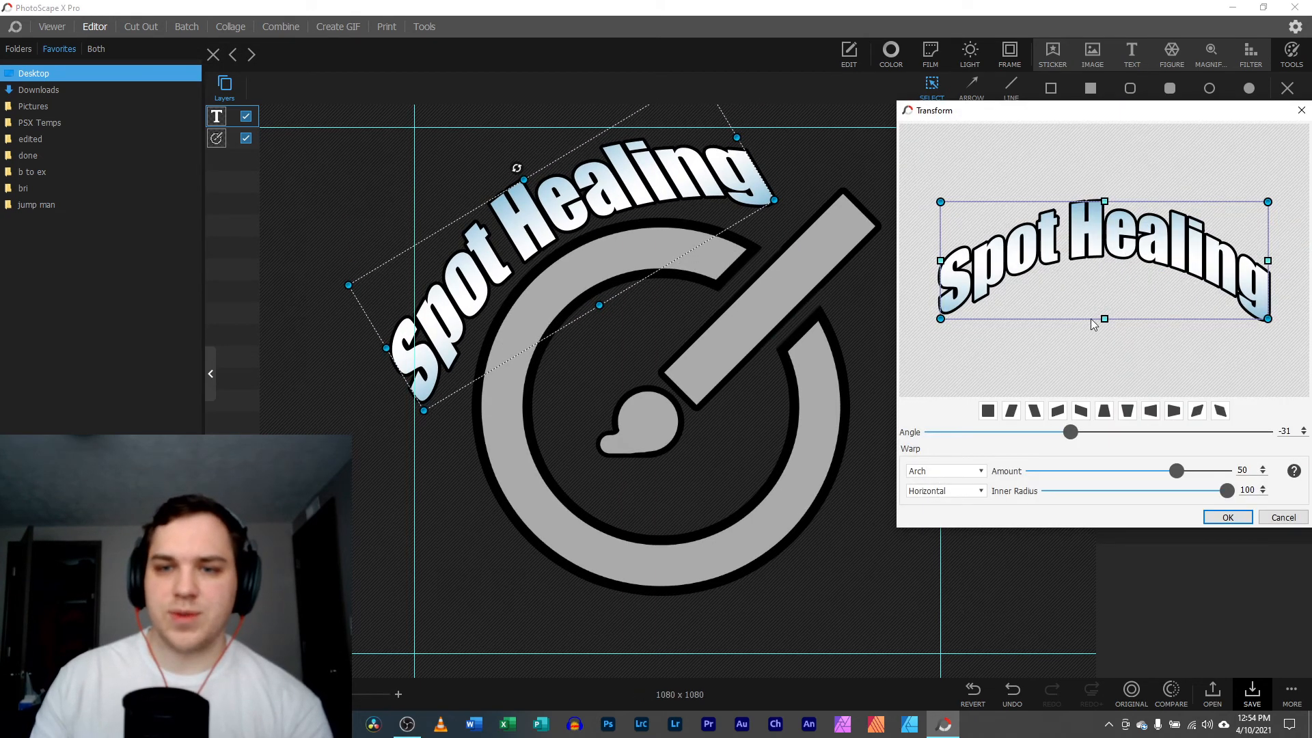
drag(943, 319, 964, 320)
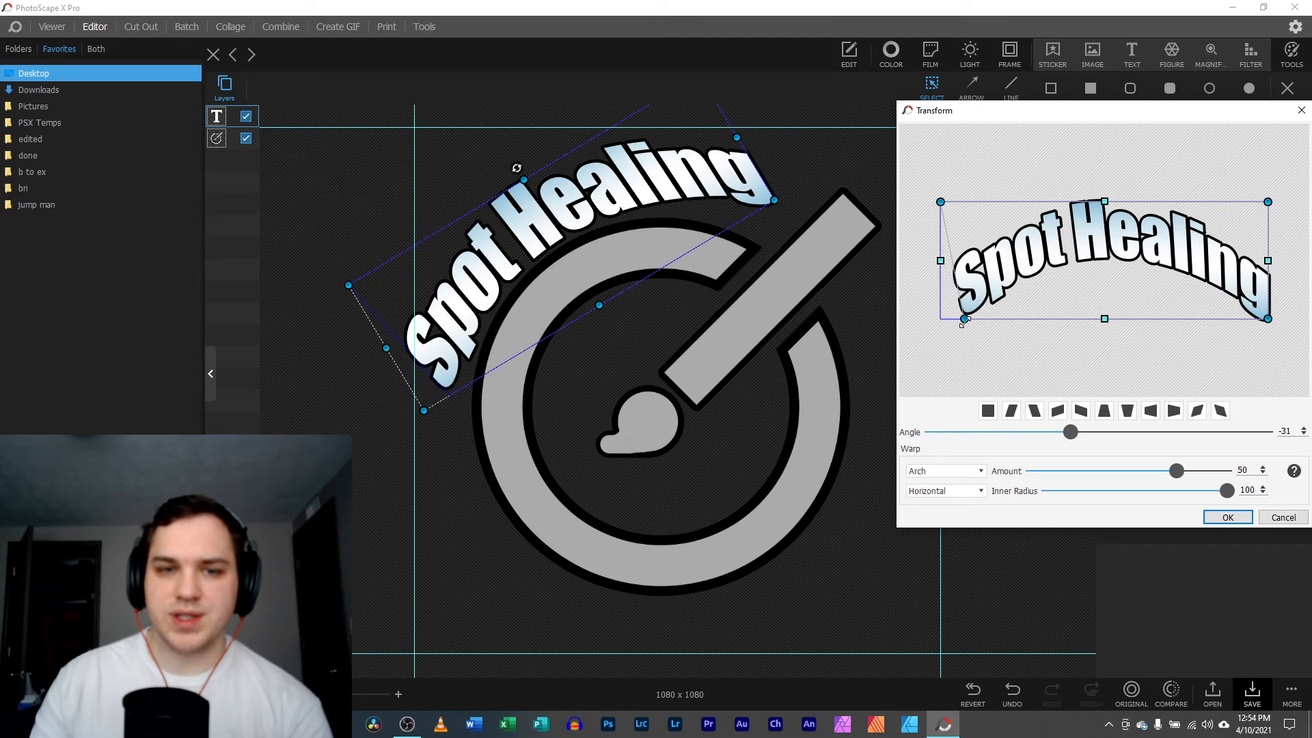
drag(1267, 318, 1212, 319)
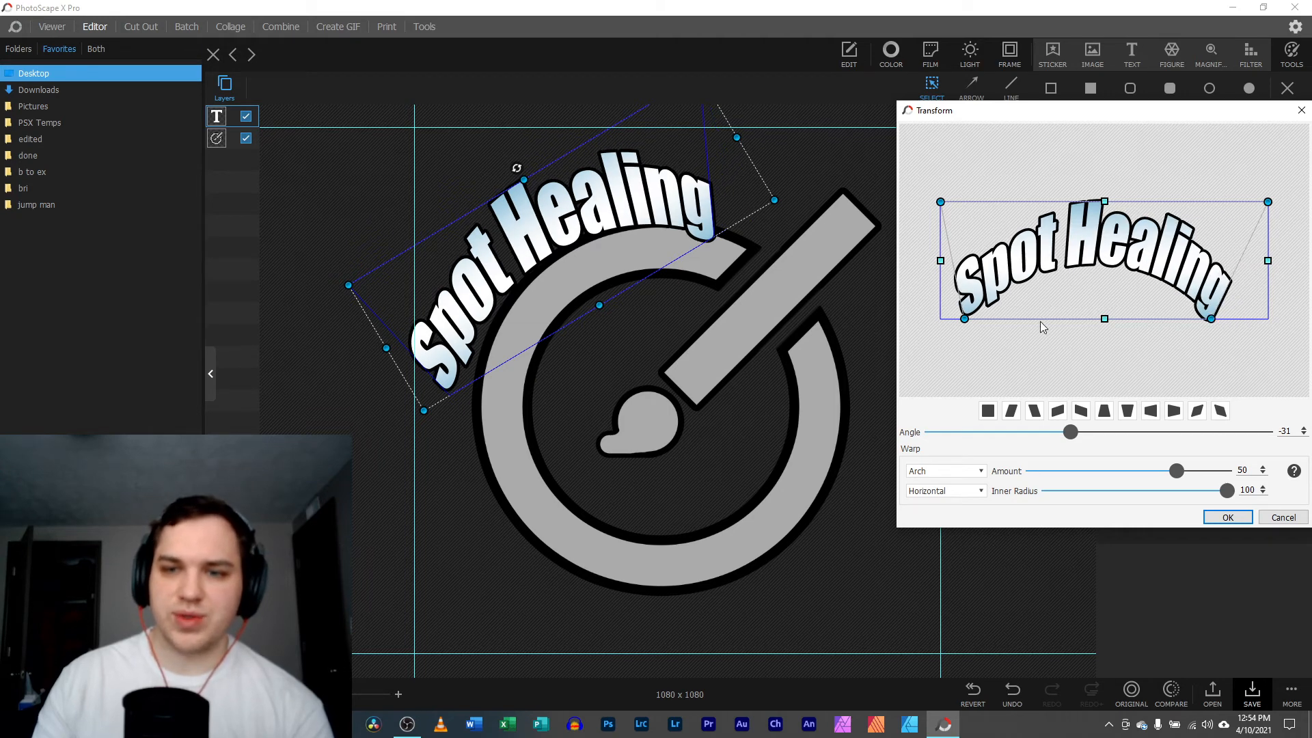
drag(964, 320, 984, 320)
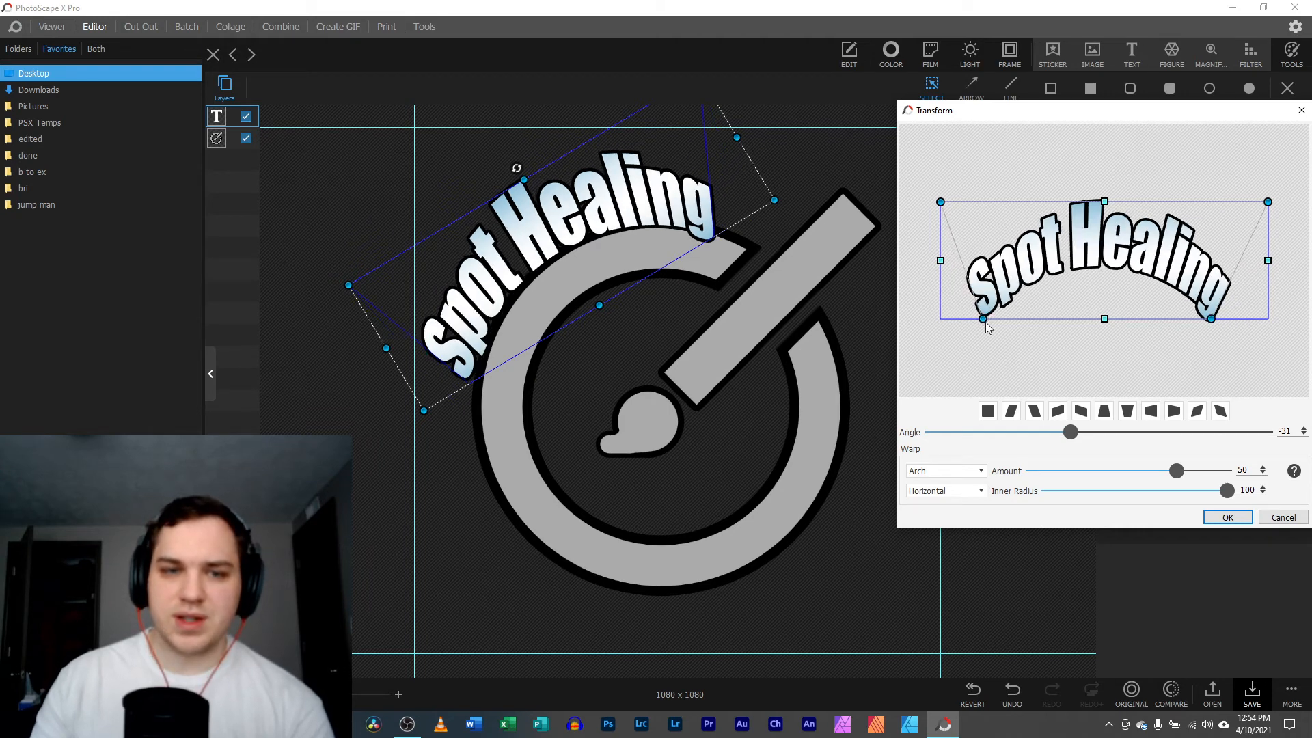
click(1228, 517)
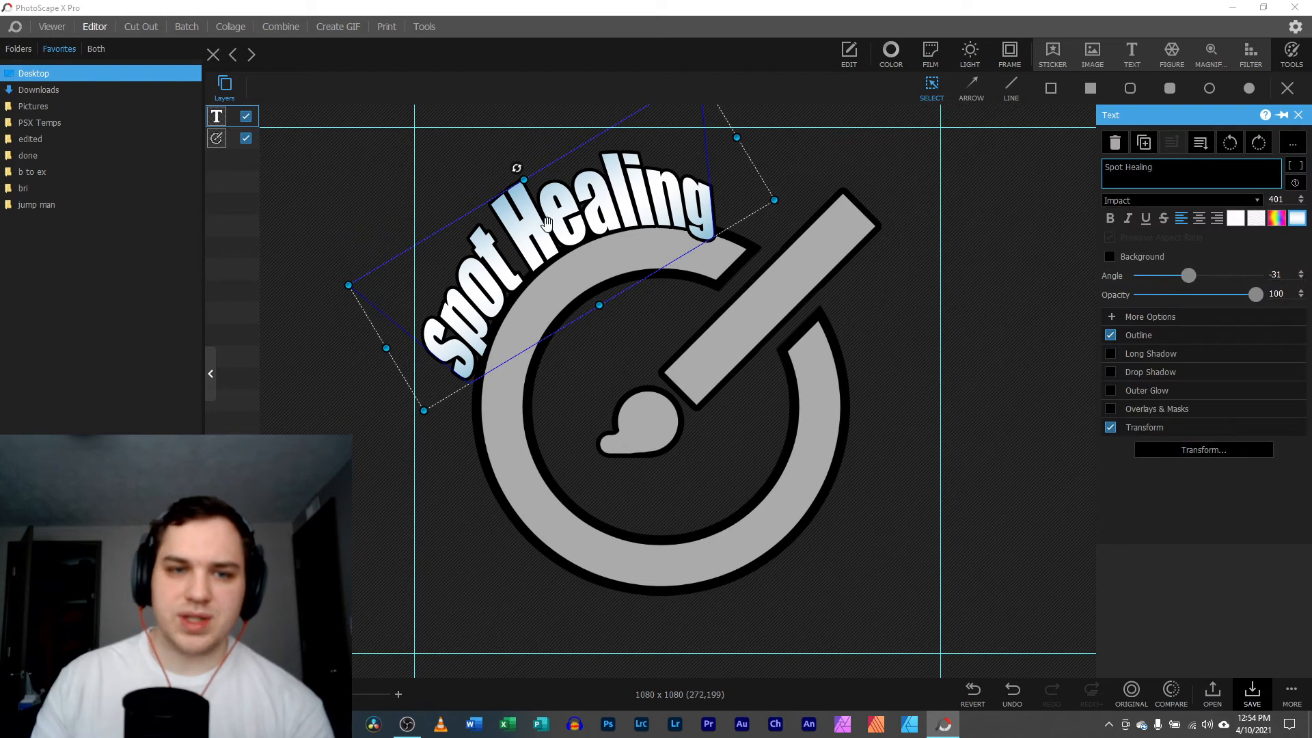
- Stretch the curved text wider and taller to size 571, fitting it around the outside of the ring
drag(384, 340, 297, 390)
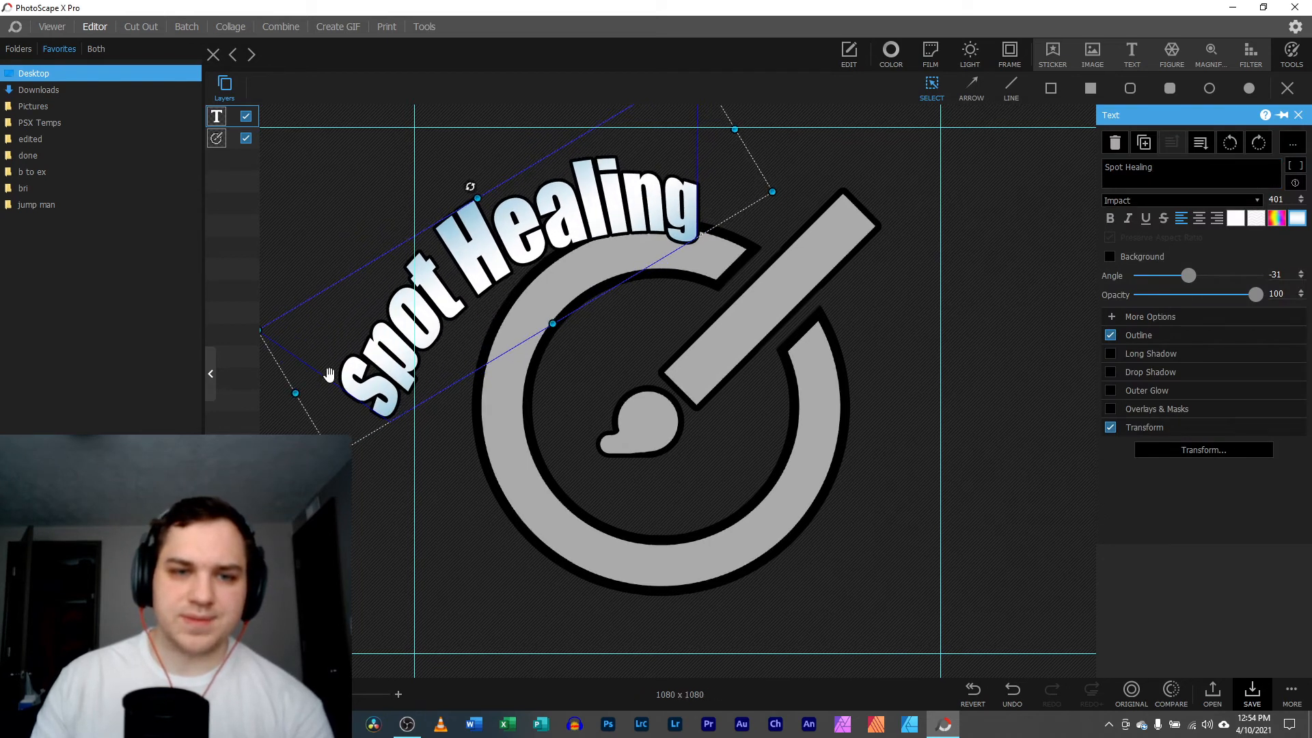
mouse_move(404, 321)
mouse_down()
mouse_move(473, 295)
mouse_move(450, 290)
mouse_move(464, 289)
mouse_up()
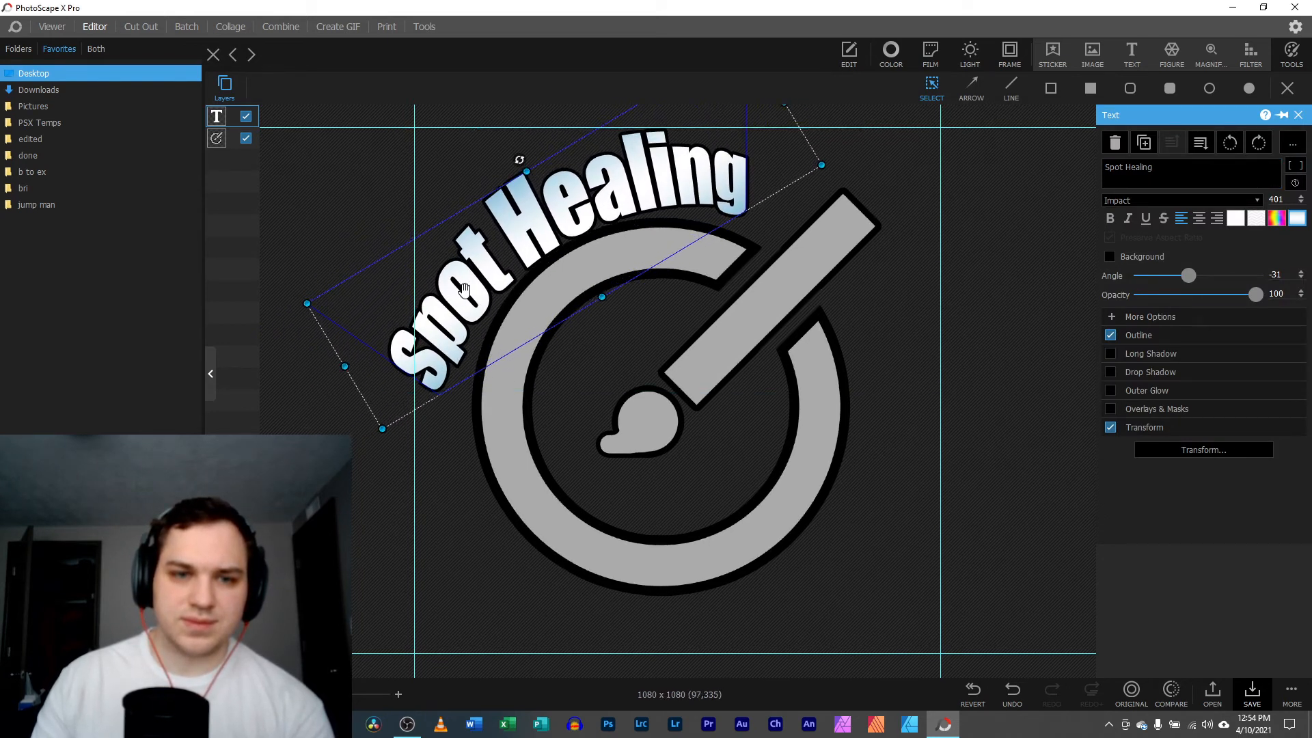
mouse_move(819, 165)
mouse_down()
mouse_move(769, 181)
mouse_move(830, 155)
mouse_up()
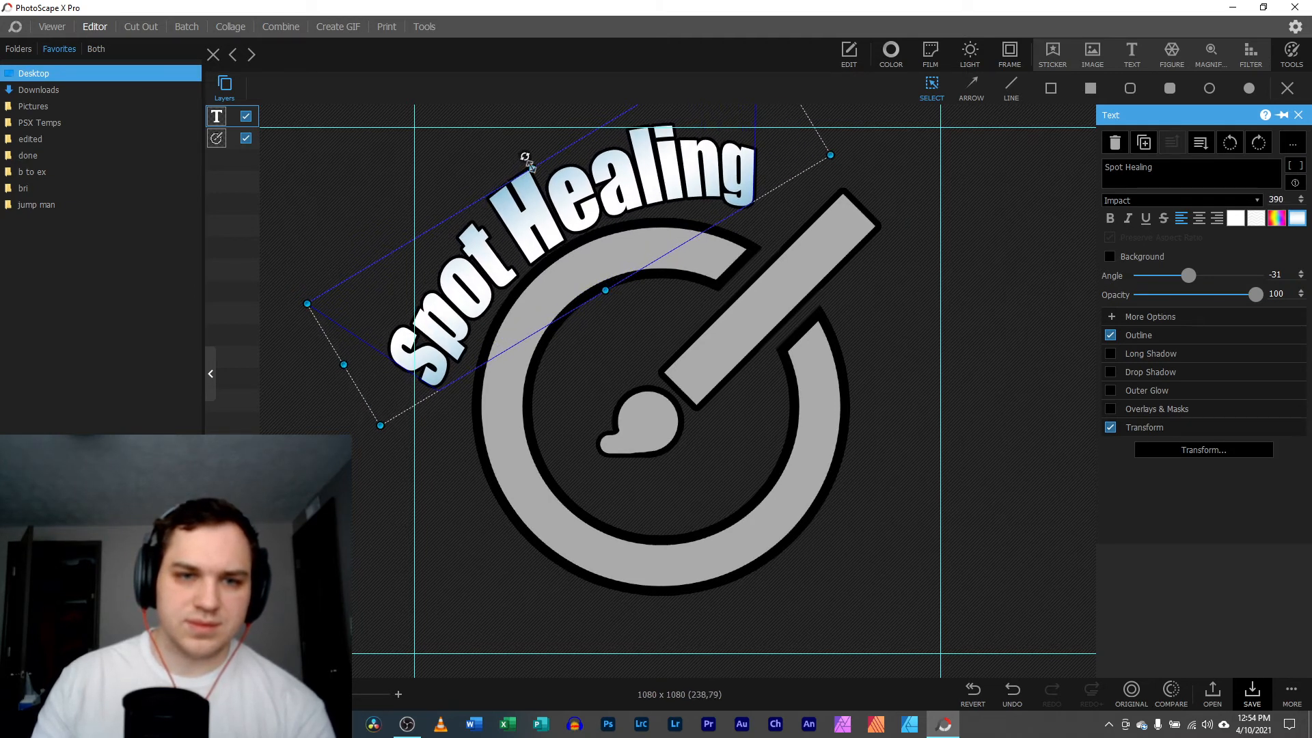
drag(525, 157, 499, 117)
- Move the ring-and-brush image down and to the right, and reposition the curved text against its upper-left edge
click(635, 387)
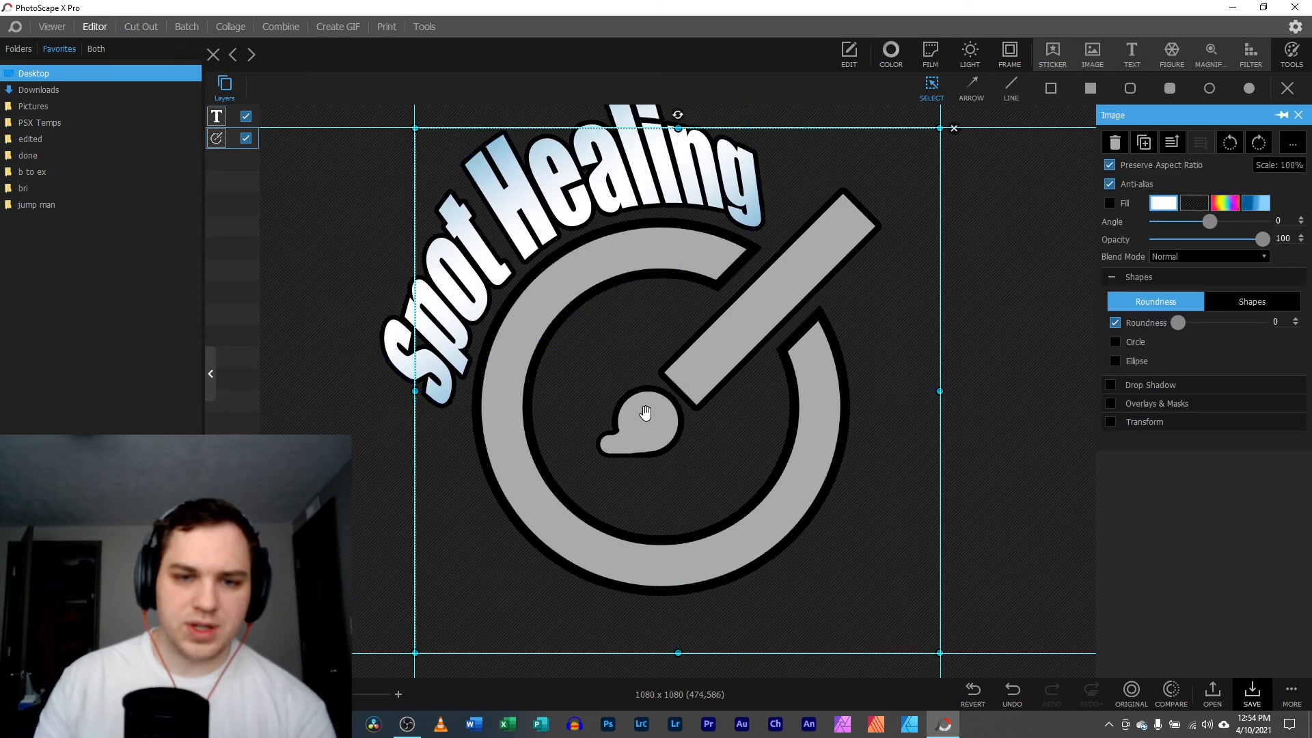
drag(645, 413, 718, 451)
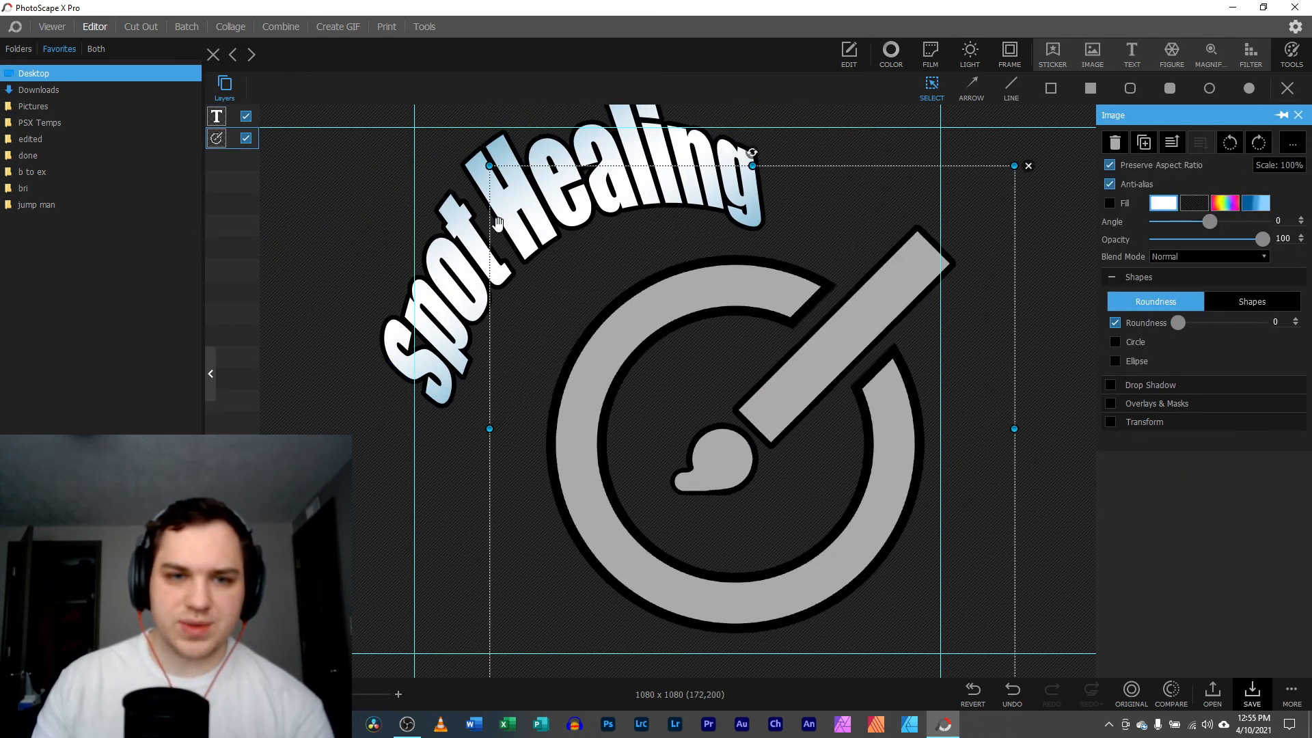
click(448, 223)
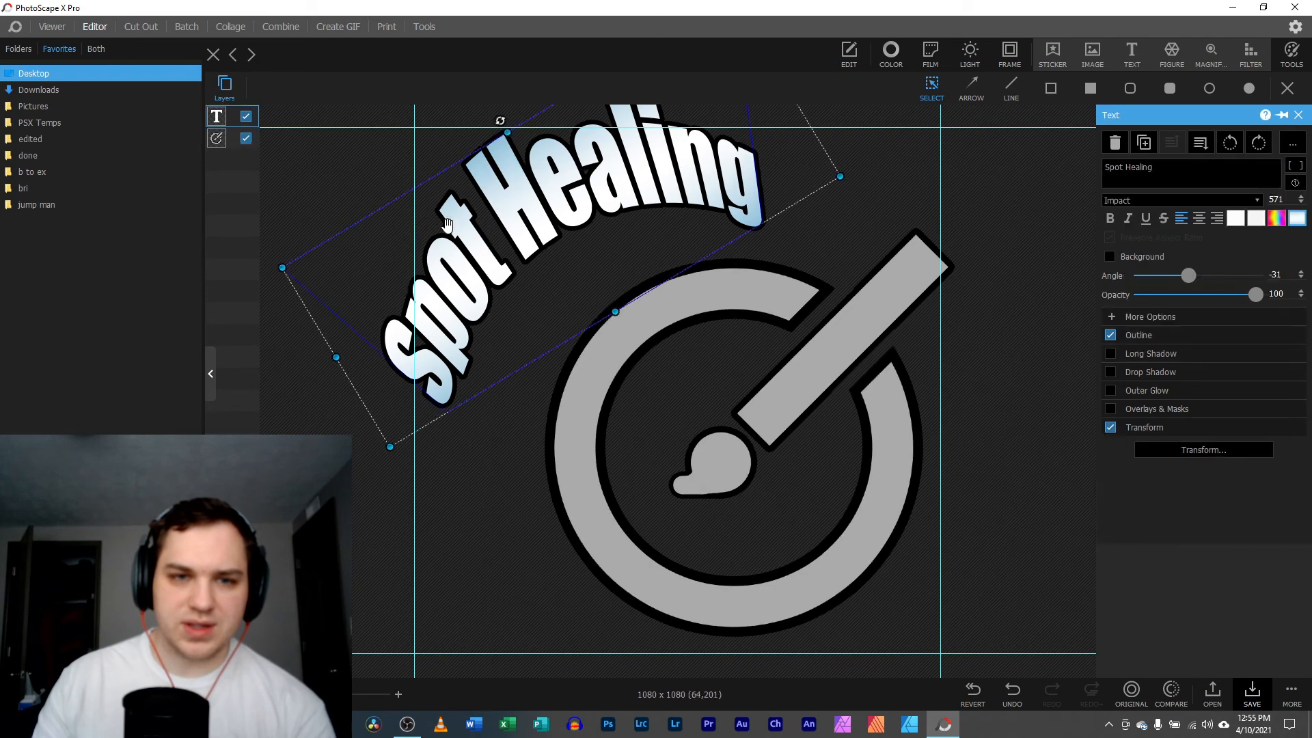
drag(447, 224, 520, 270)
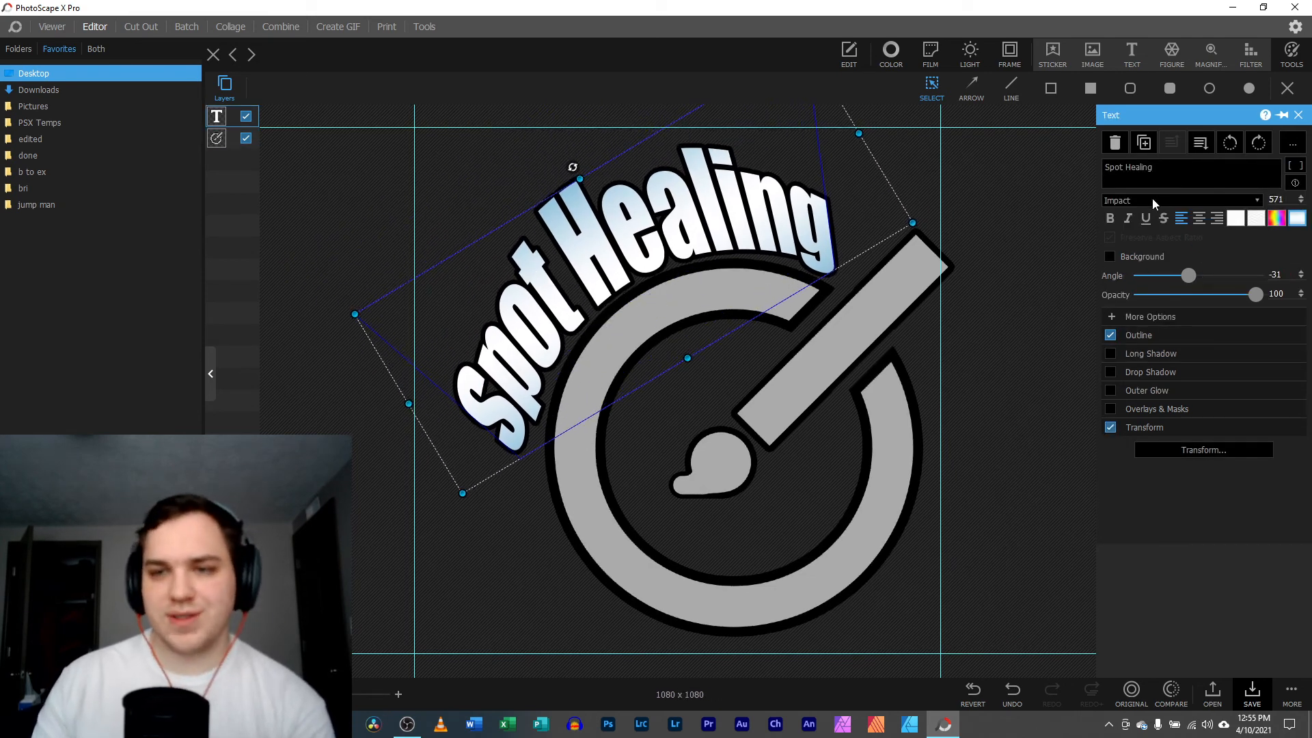
- Bring the curved text's two bottom corners slightly further inward to follow the ring, and apply the transform
click(1151, 453)
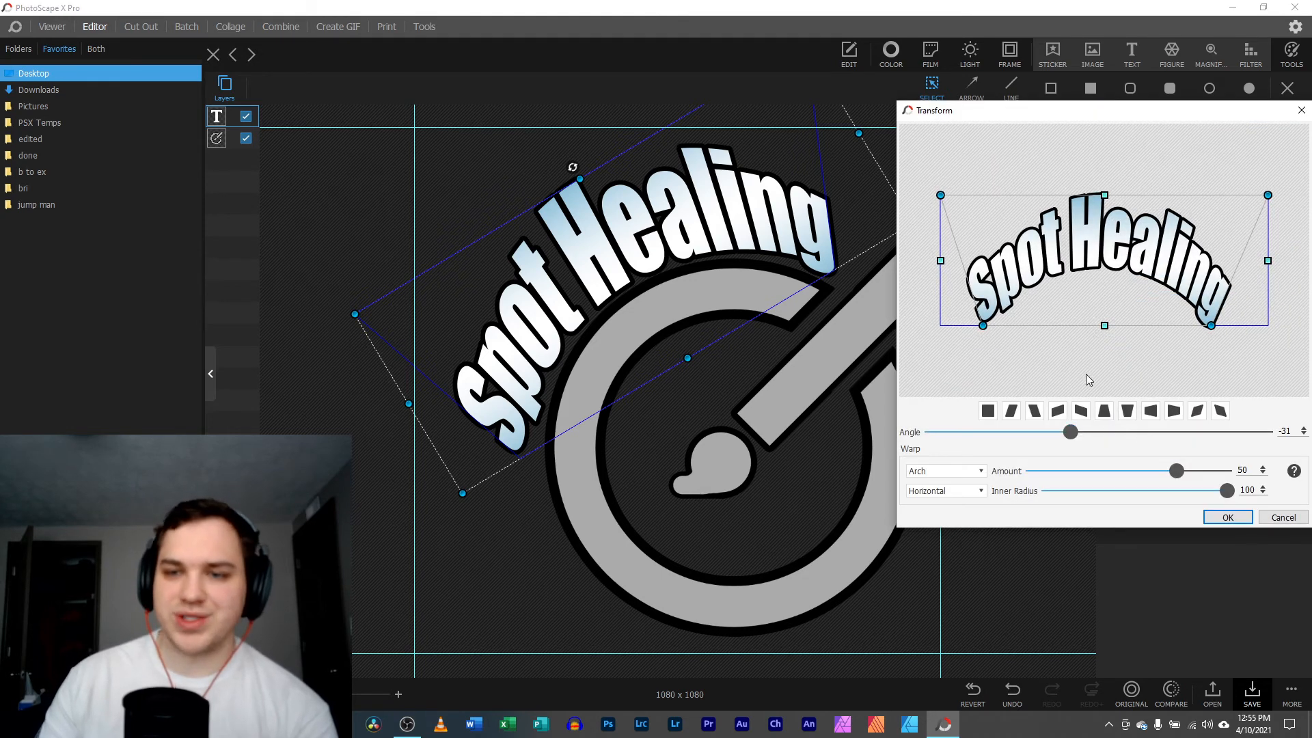
drag(983, 327, 1000, 326)
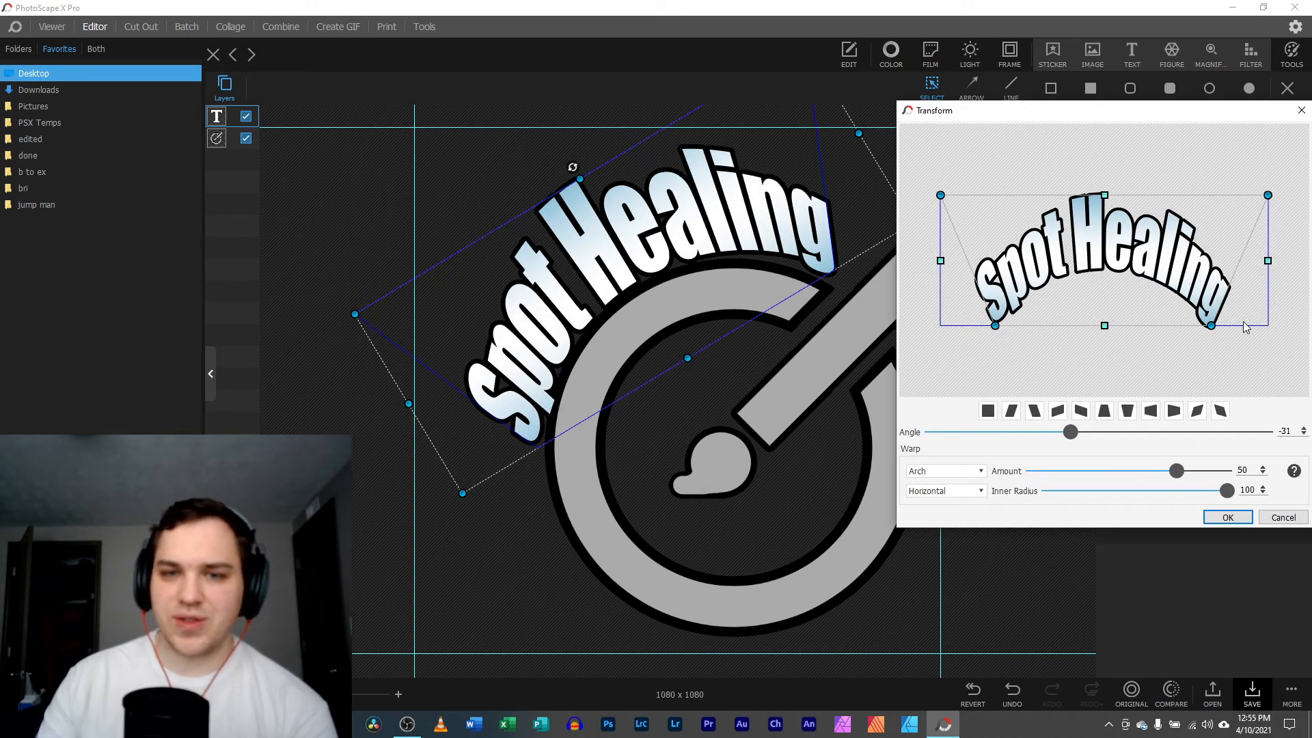
drag(1209, 326, 1201, 330)
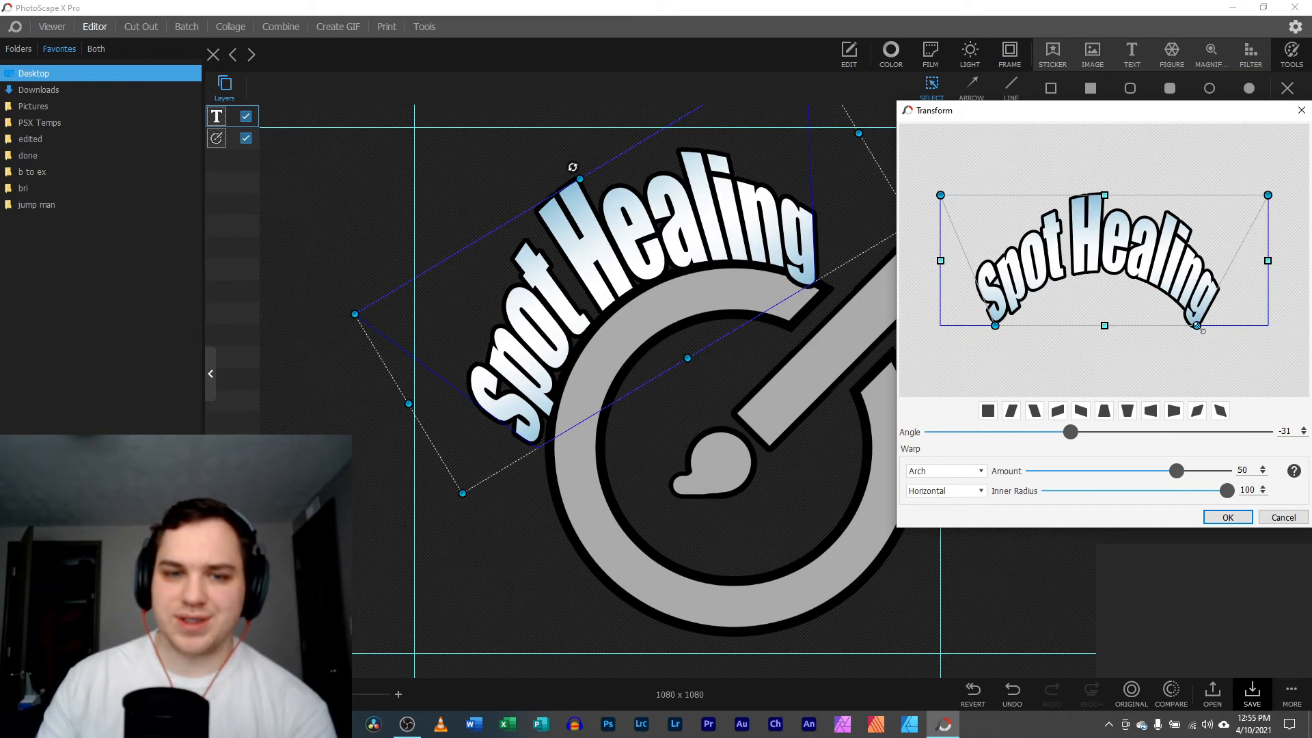
click(1228, 517)
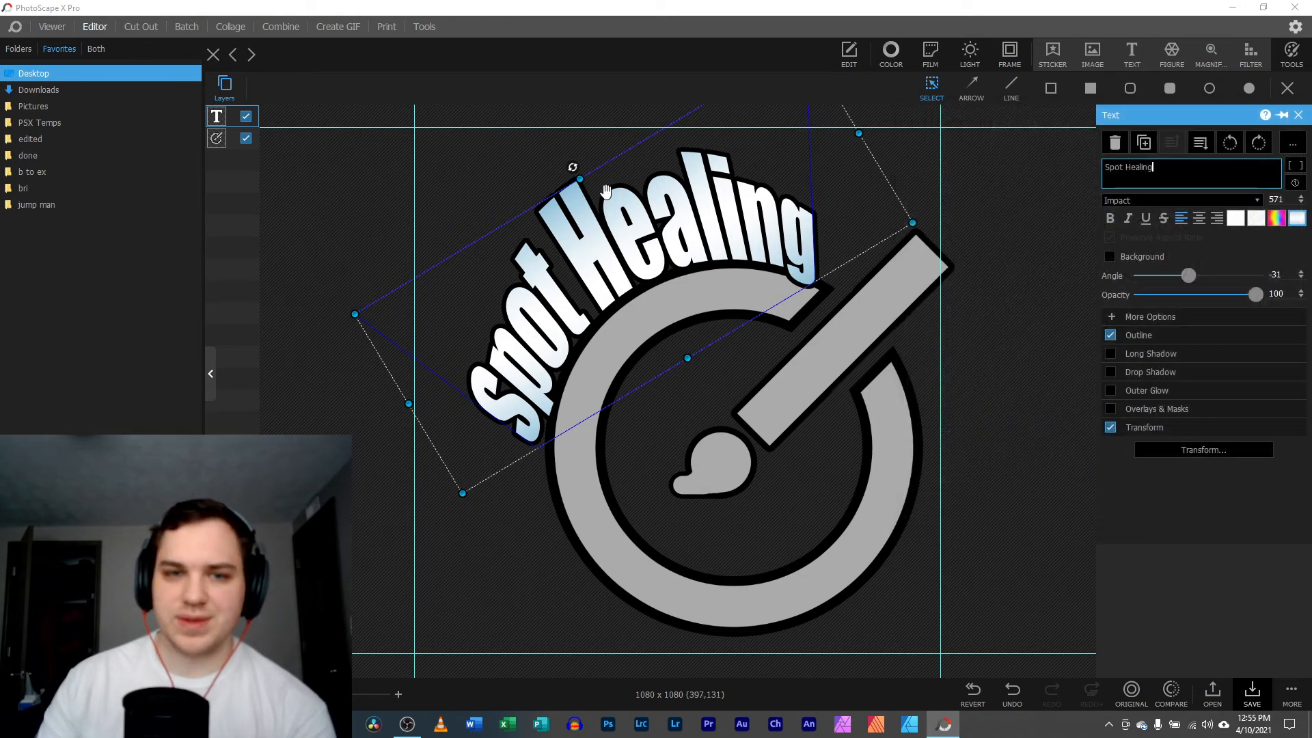
- Reduce the curved text to size 421, and adjust its width and position to follow the ring's upper-left arc
mouse_move(354, 315)
mouse_down()
mouse_move(407, 299)
mouse_move(444, 309)
mouse_up()
drag(561, 296, 509, 293)
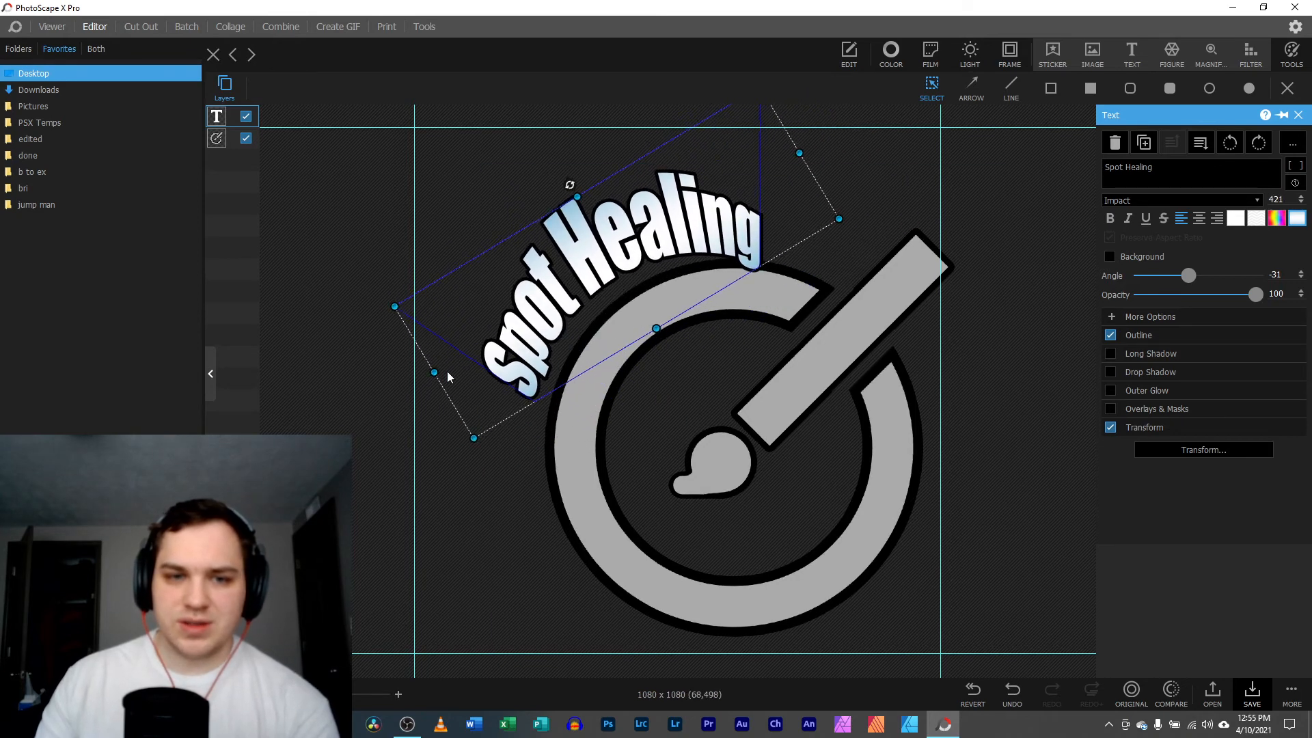
drag(434, 371, 326, 435)
drag(496, 347, 566, 315)
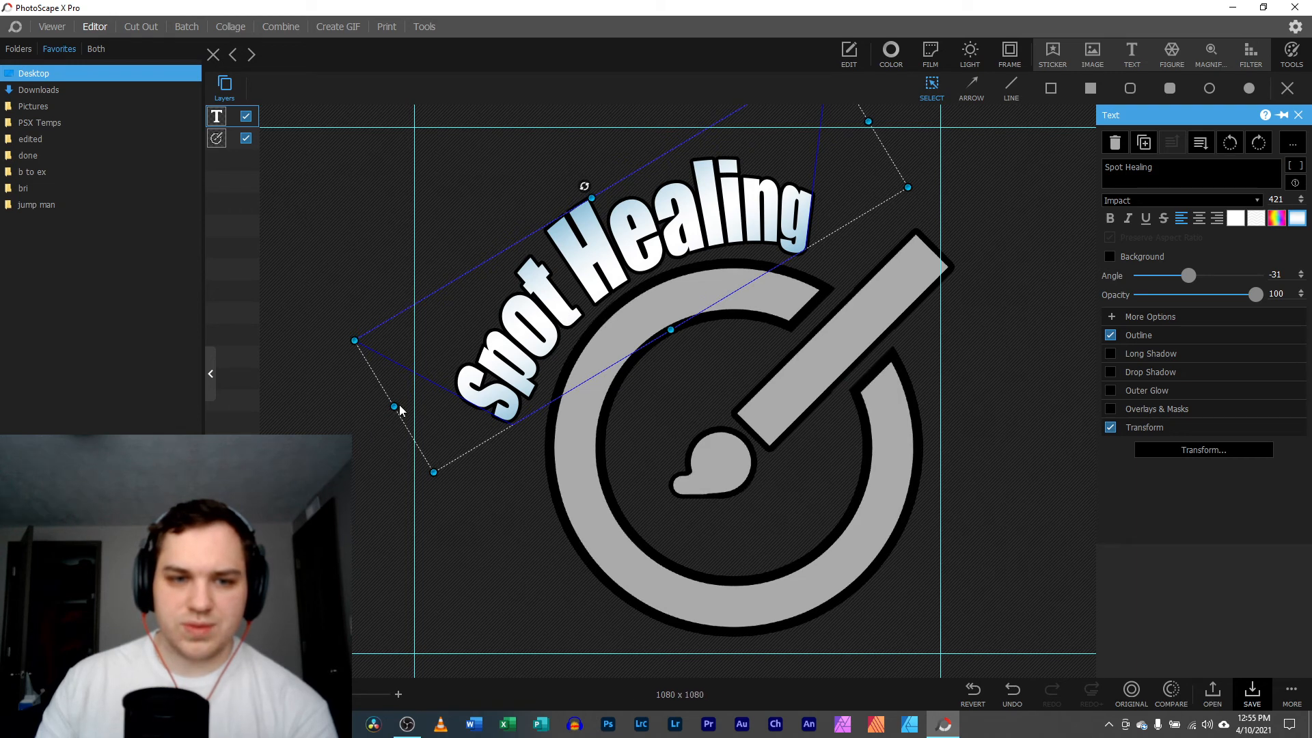
drag(399, 410, 430, 389)
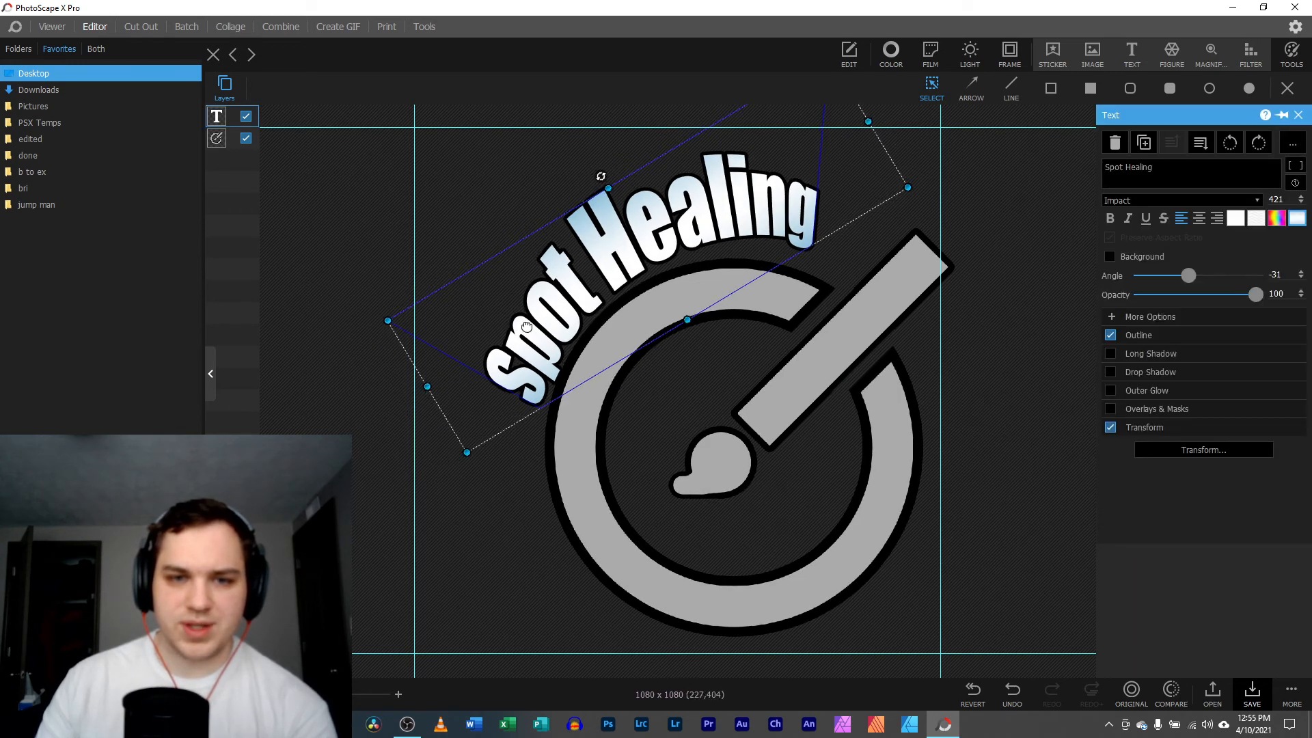
- Recolour the curved text light grey to match the ring, and nudge the ring-and-brush image slightly down and to the left
click(1236, 218)
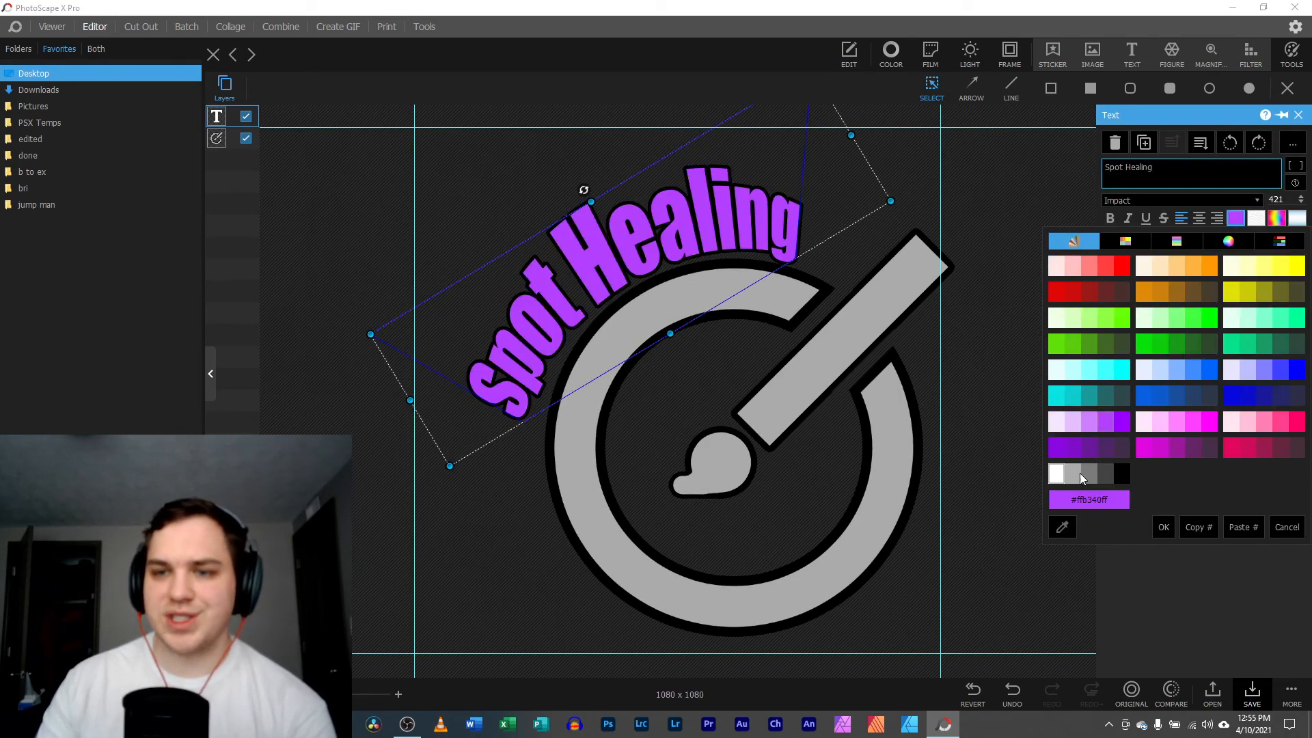
click(1081, 479)
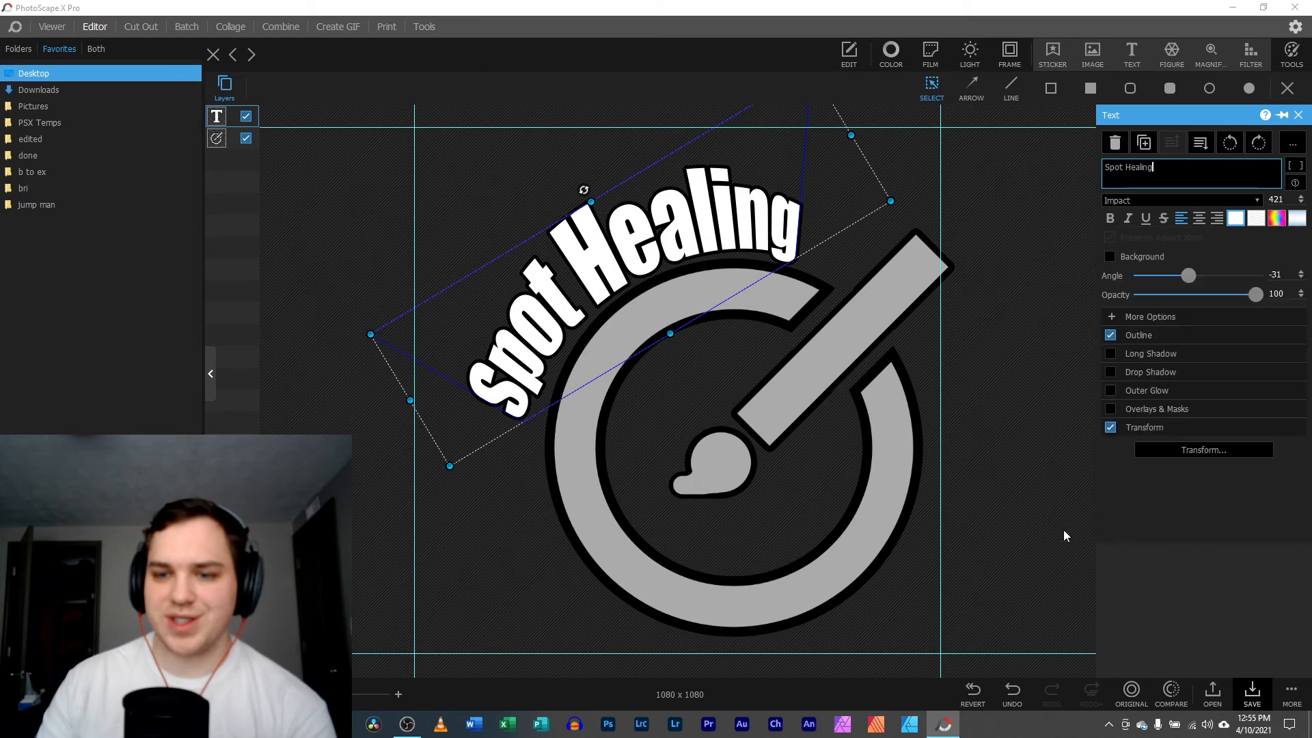
click(498, 500)
drag(640, 447, 633, 453)
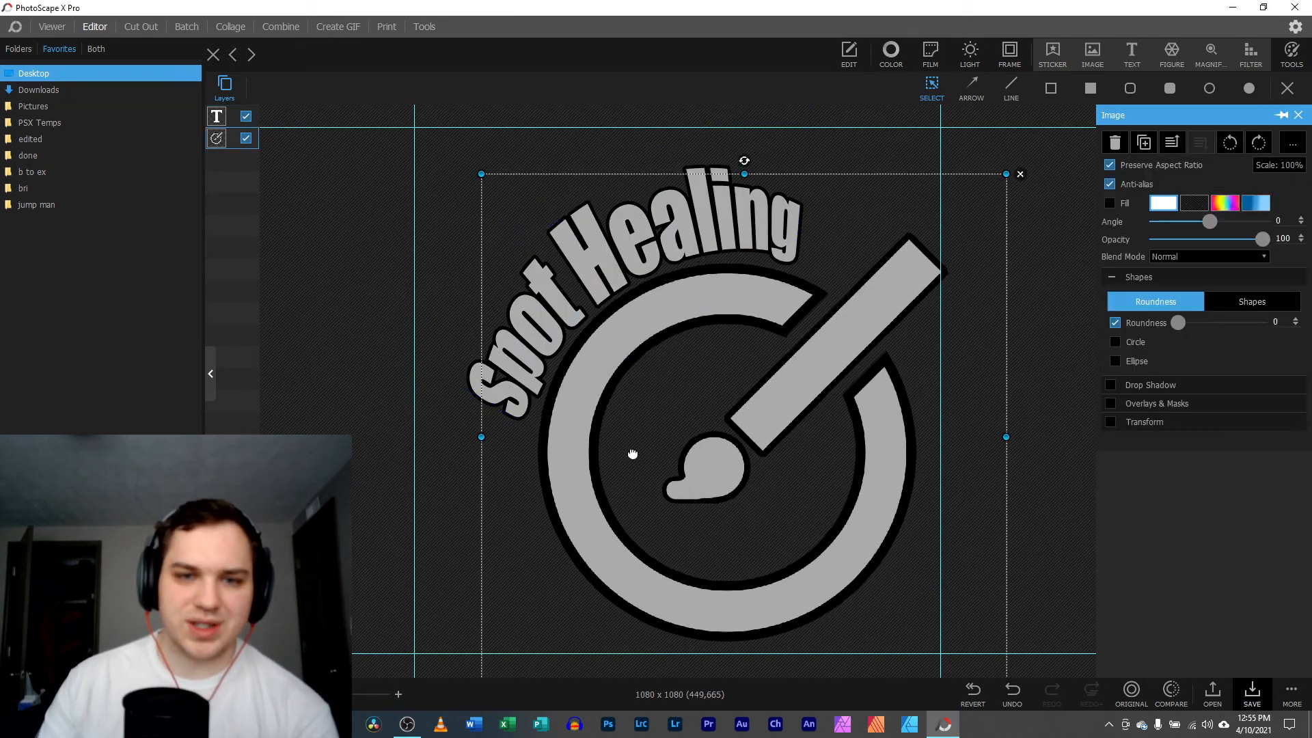
click(395, 572)
- Change the curved text's warp to Circle with an angle of 100 and an inner radius of 75
mouse_move(321, 694)
mouse_down()
mouse_move(293, 694)
mouse_move(321, 694)
mouse_up()
click(557, 273)
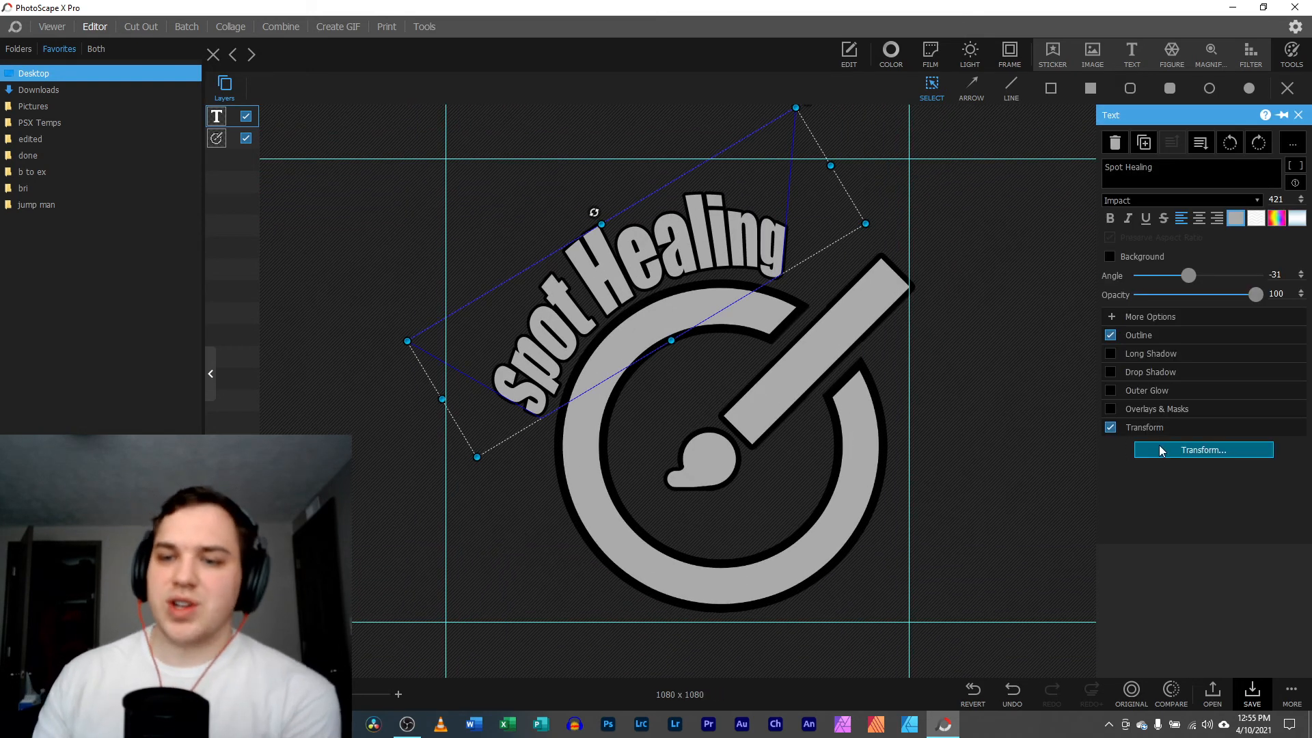
click(1160, 451)
click(950, 472)
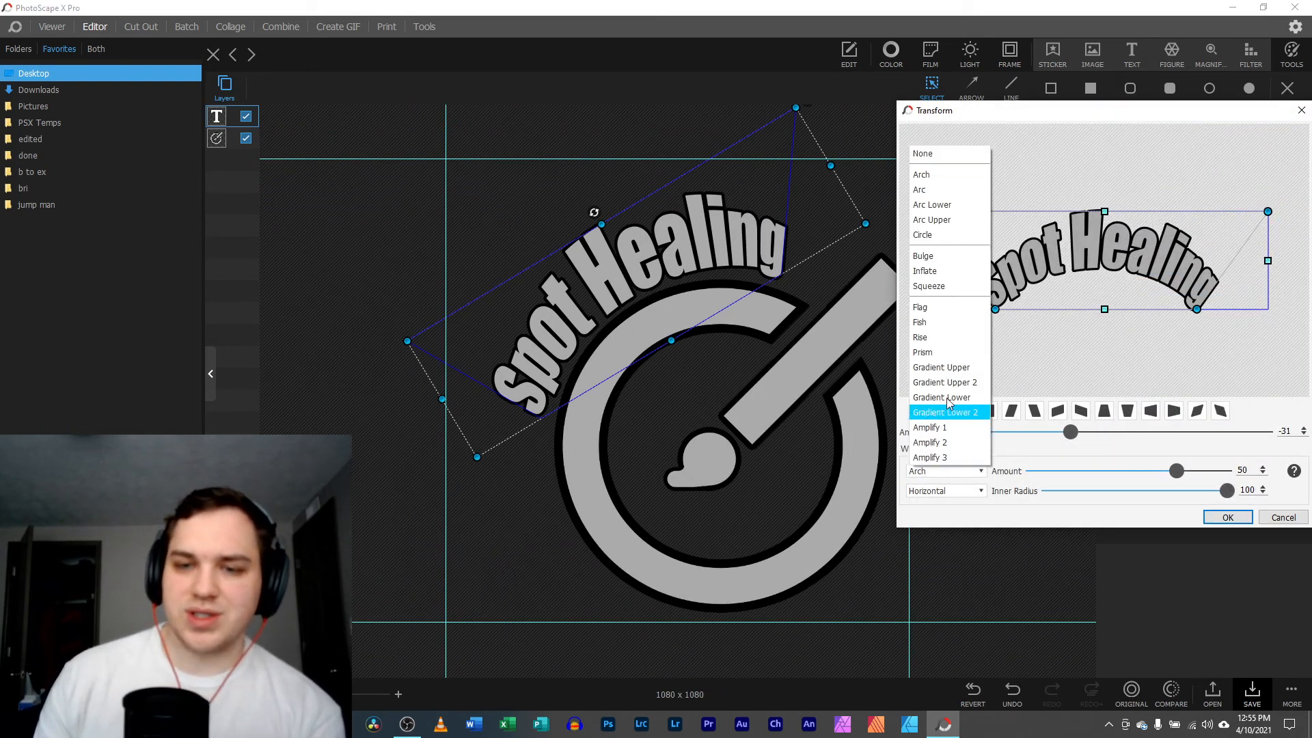
click(931, 235)
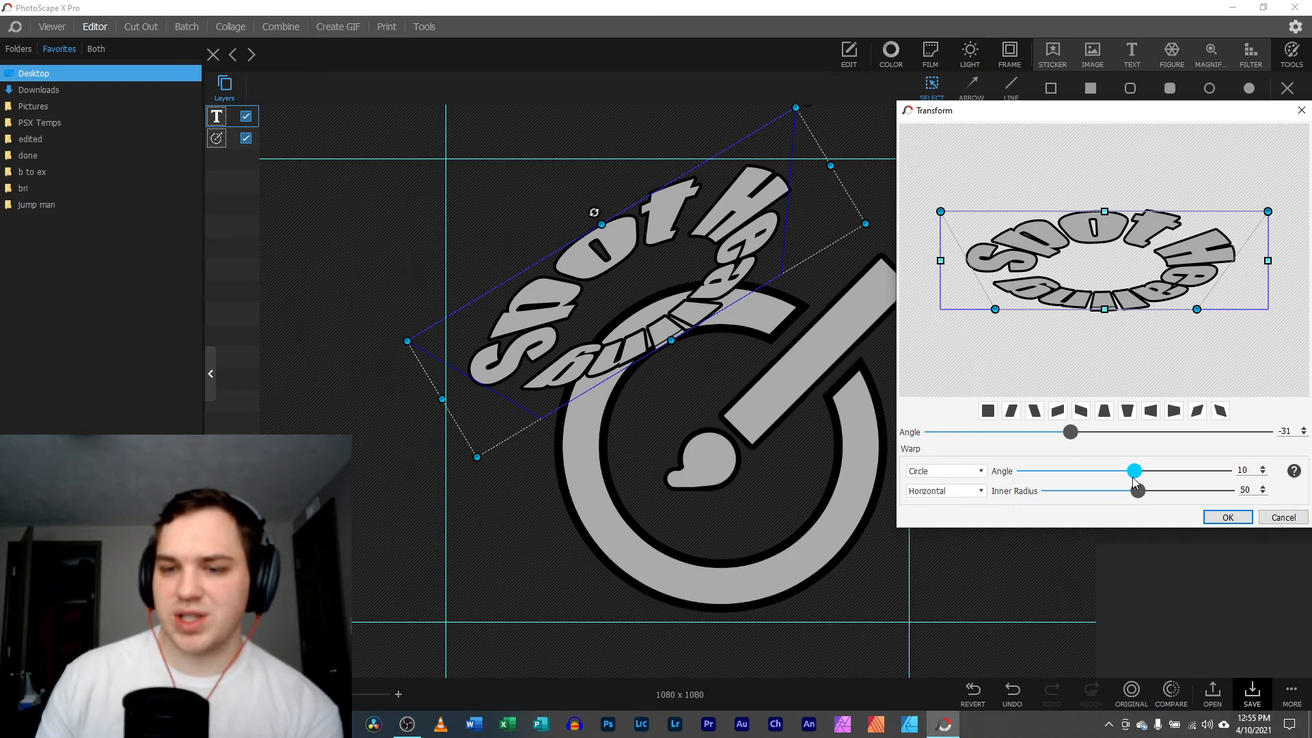
drag(1136, 489, 1224, 471)
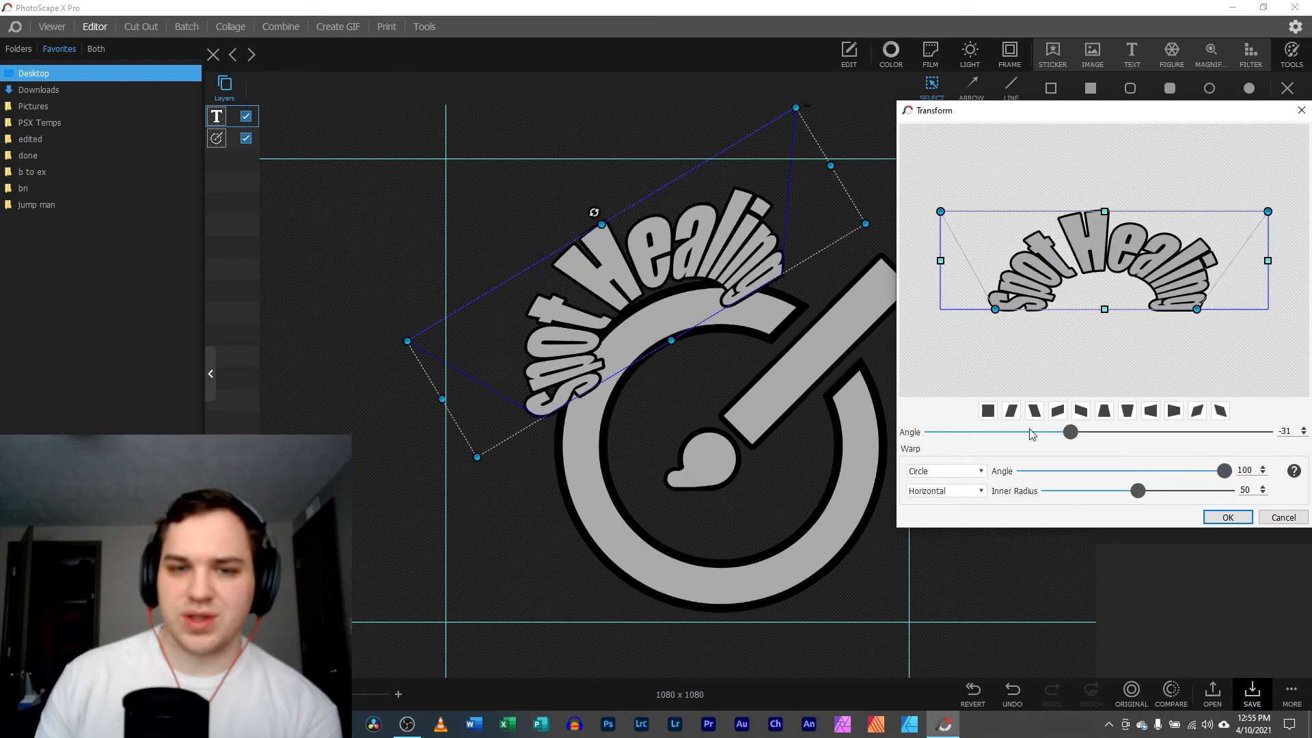
mouse_move(1137, 490)
mouse_down()
mouse_move(1205, 491)
mouse_move(1188, 487)
mouse_up()
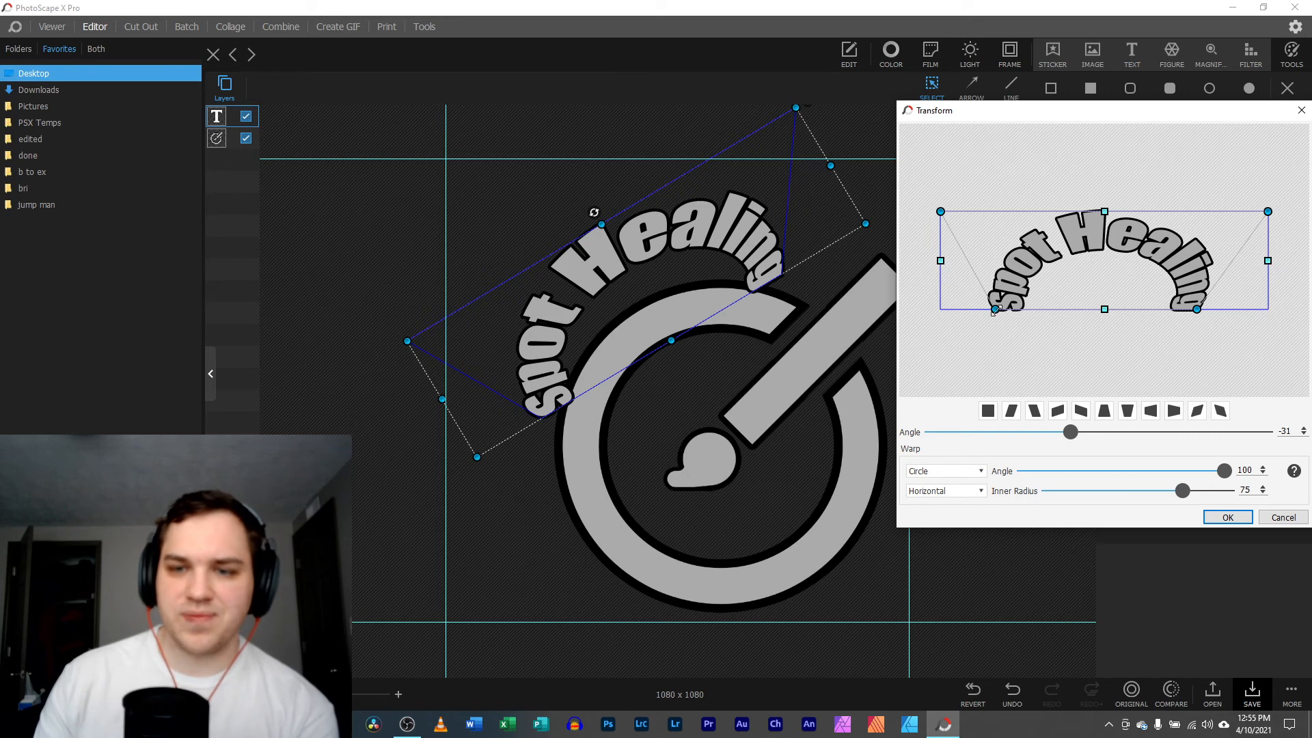
- Spread the curved text's two bottom corners outward to a full rectangle, set the inner radius to 84, and apply the transform
drag(994, 310, 940, 310)
mouse_move(1196, 309)
mouse_down()
mouse_move(1302, 297)
mouse_move(1291, 306)
mouse_up()
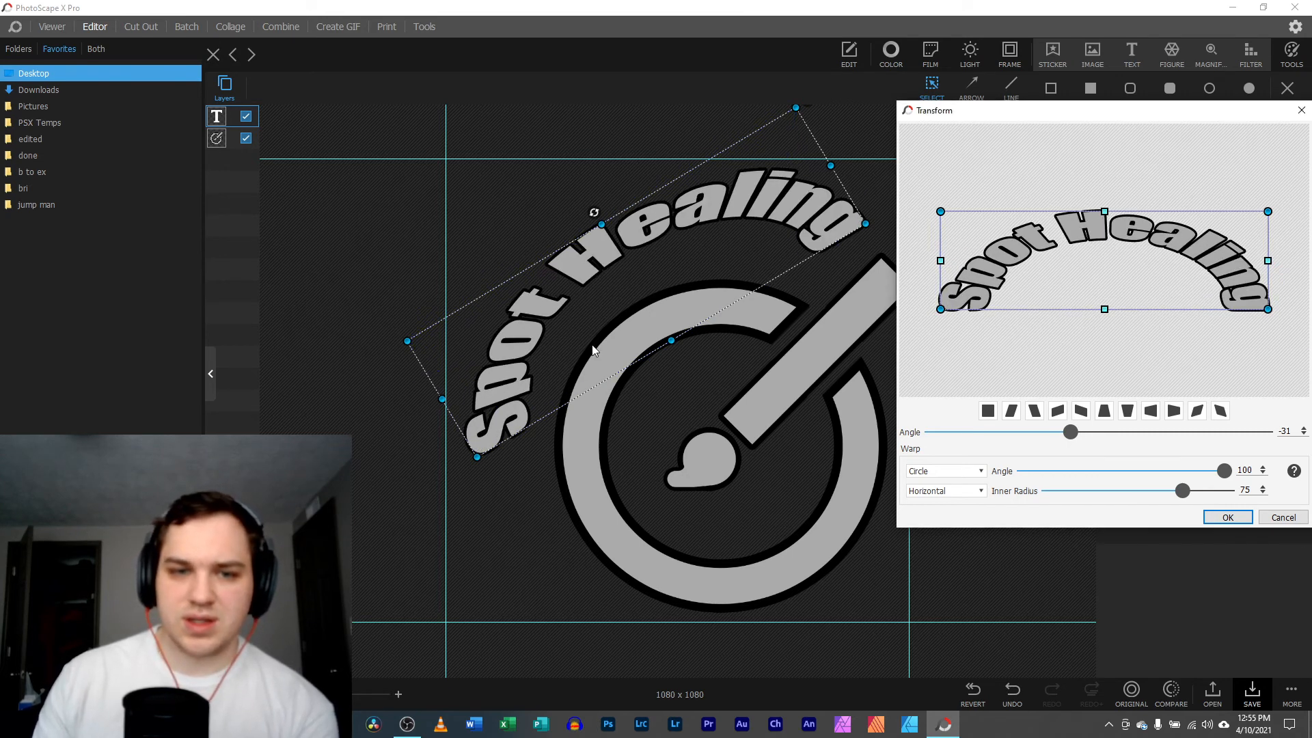
mouse_move(1181, 492)
mouse_down()
mouse_move(1147, 492)
mouse_move(1204, 482)
mouse_up()
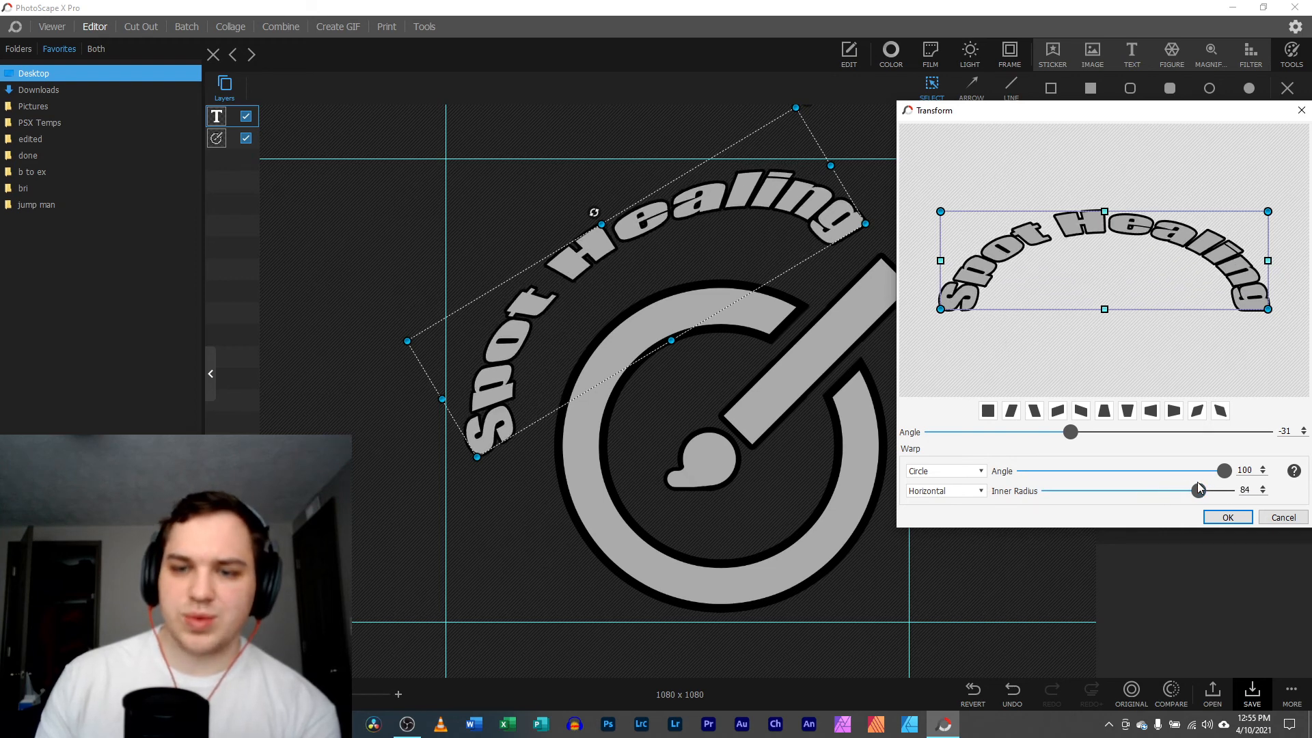
click(1227, 517)
- Resize the curved text to 732, rotate it to -56 degrees, and position it around the upper-left side of the ring
mouse_move(441, 399)
mouse_down()
mouse_move(546, 315)
mouse_move(534, 327)
mouse_move(561, 354)
mouse_up()
mouse_move(527, 395)
mouse_down()
mouse_move(506, 381)
mouse_move(530, 391)
mouse_move(490, 397)
mouse_up()
mouse_move(576, 268)
mouse_down()
mouse_move(569, 327)
mouse_move(548, 269)
mouse_up()
drag(537, 306, 547, 326)
drag(551, 278, 525, 292)
mouse_move(577, 303)
mouse_down()
mouse_move(564, 322)
mouse_move(516, 309)
mouse_up()
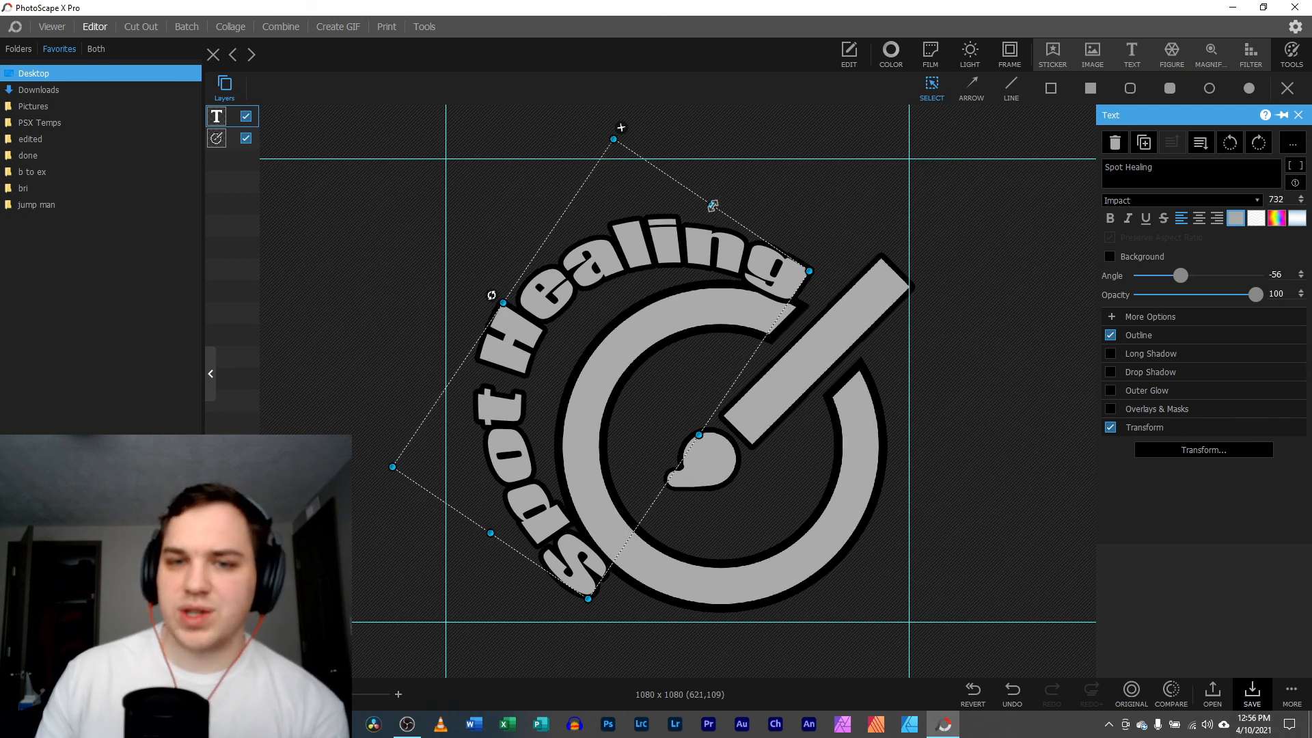
- Stretch the curved text lengthwise towards the brush handle and reposition it so it follows the ring with an even gap
drag(712, 210, 726, 195)
mouse_move(539, 311)
mouse_down()
mouse_move(568, 328)
mouse_move(548, 341)
mouse_up()
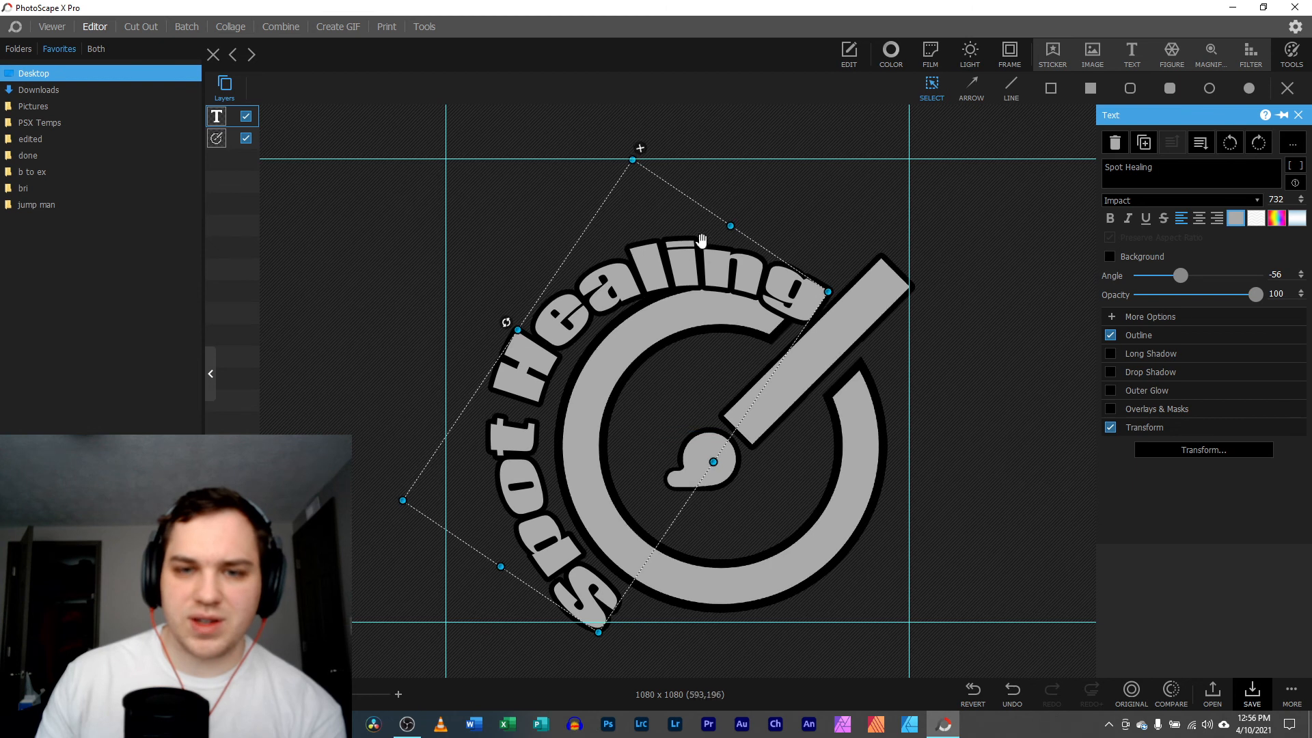
drag(732, 224, 752, 196)
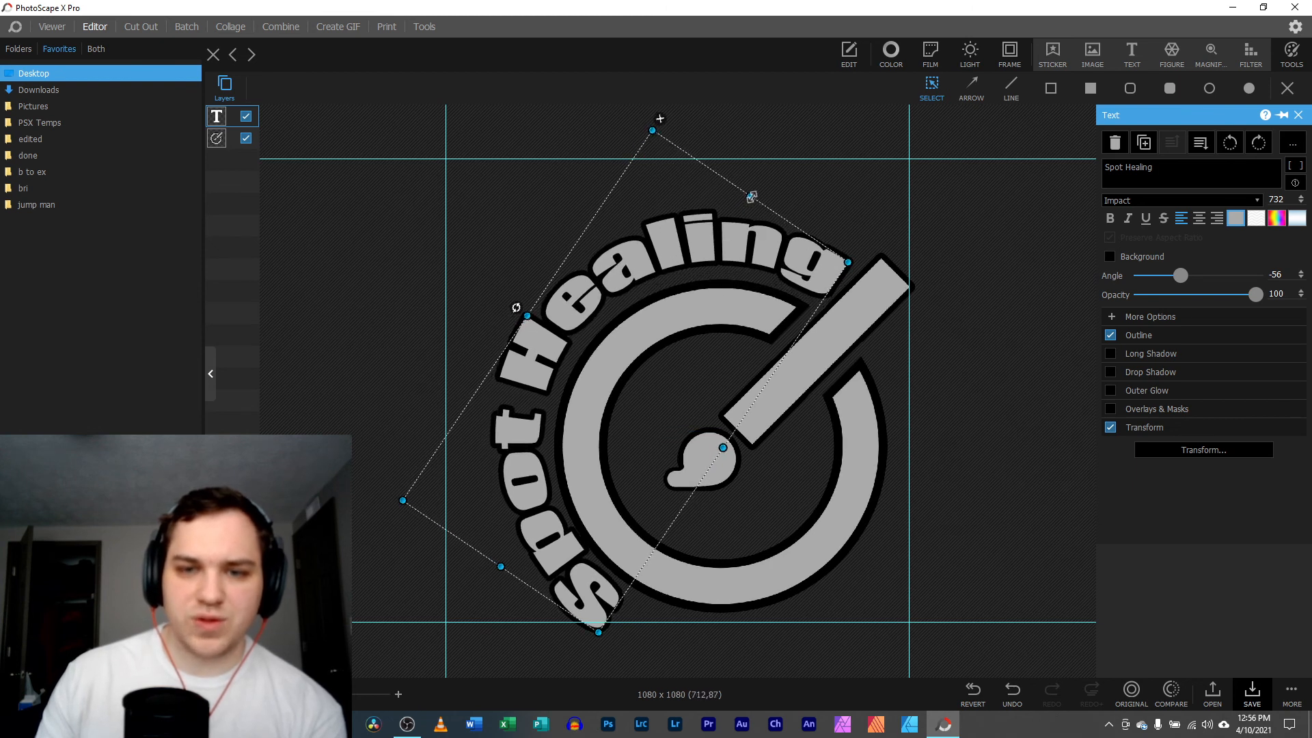
click(786, 545)
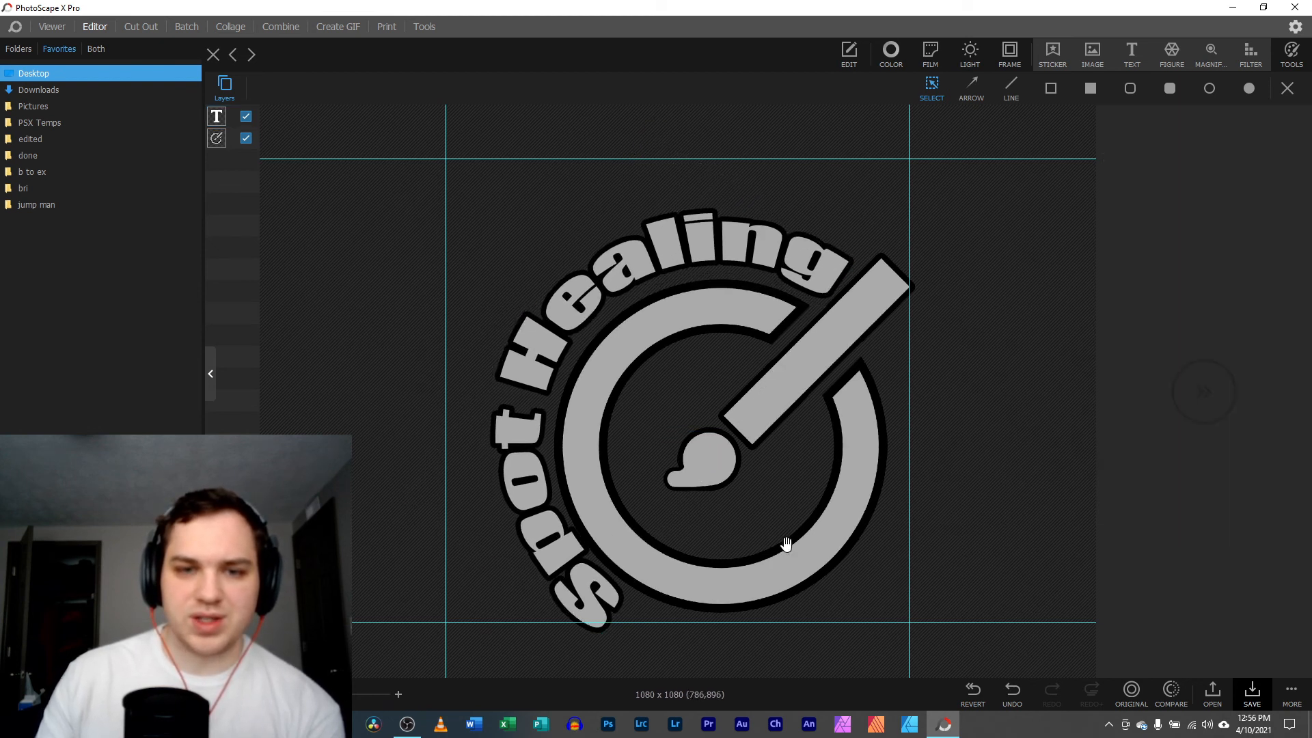
- Nudge the ring-and-brush image slightly up, and move the ring and curved text together up and left to centre them on the canvas
mouse_move(968, 621)
mouse_down()
mouse_move(839, 519)
mouse_move(957, 620)
mouse_up()
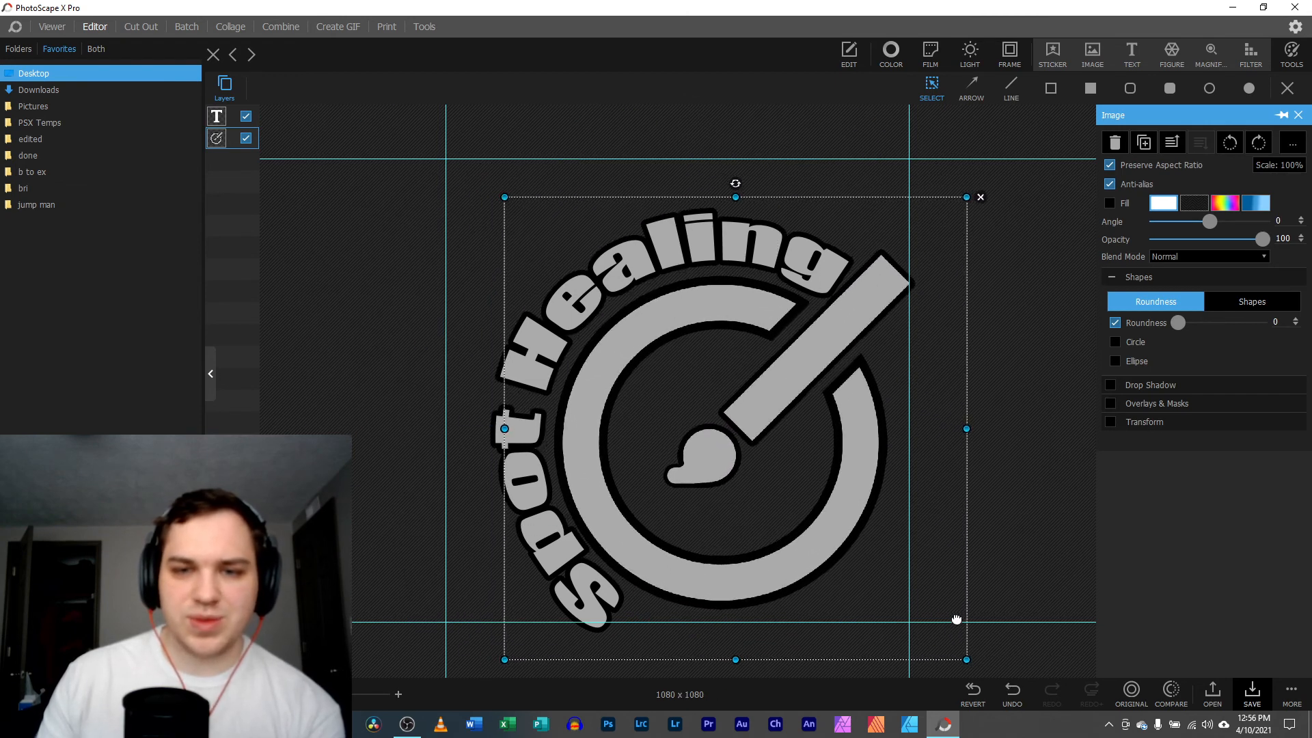
click(1024, 596)
drag(652, 410, 629, 375)
click(1051, 399)
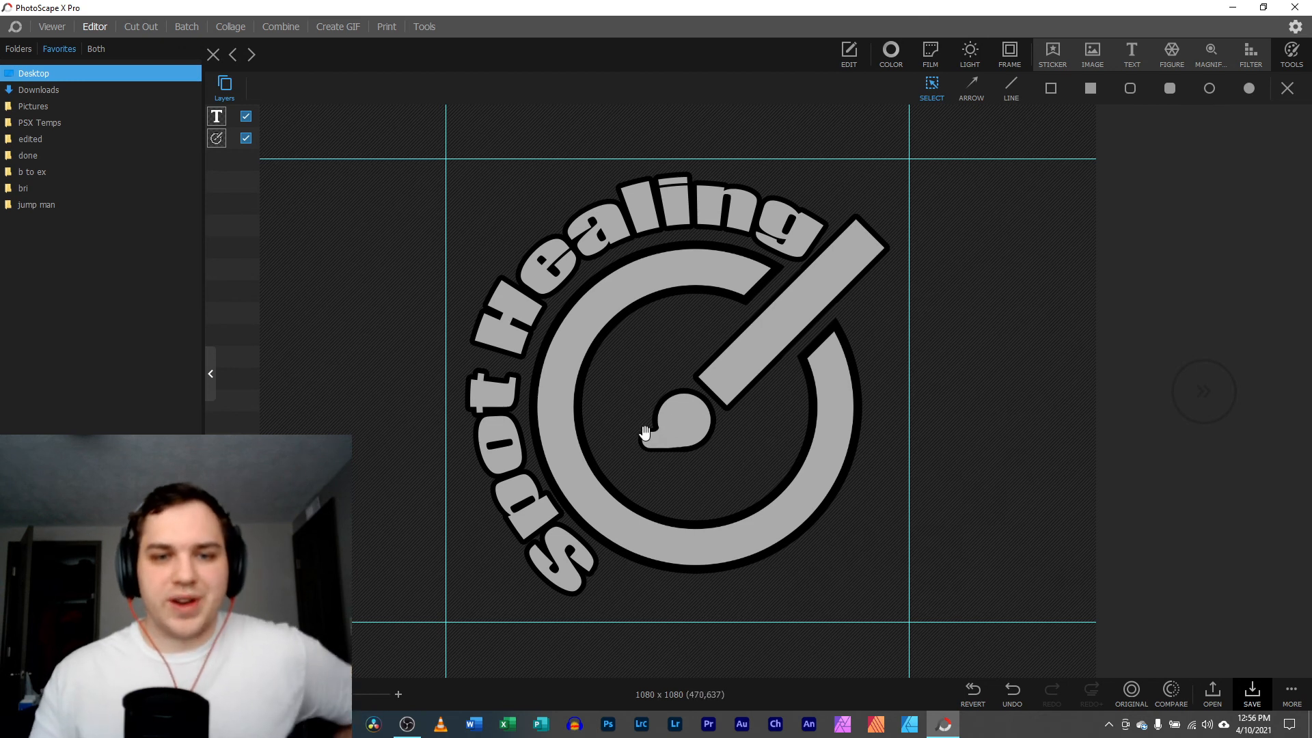
click(514, 527)
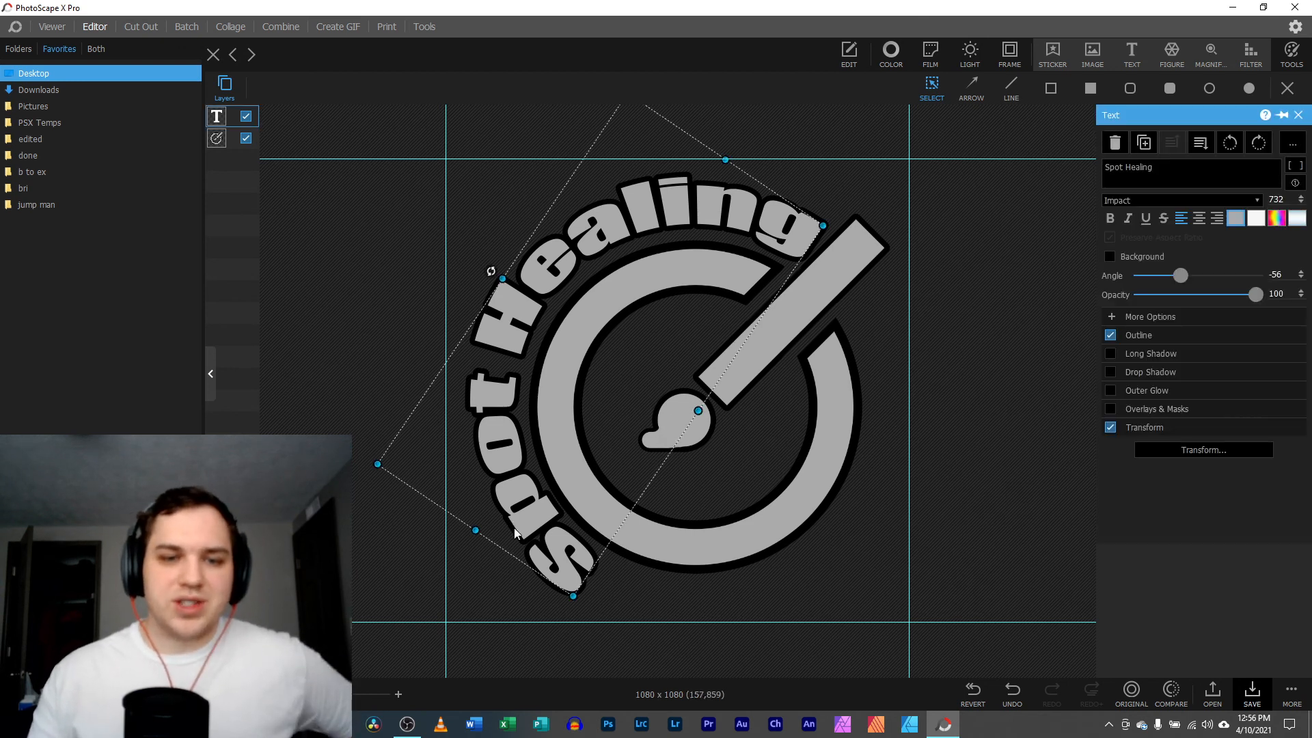
click(927, 490)
click(995, 485)
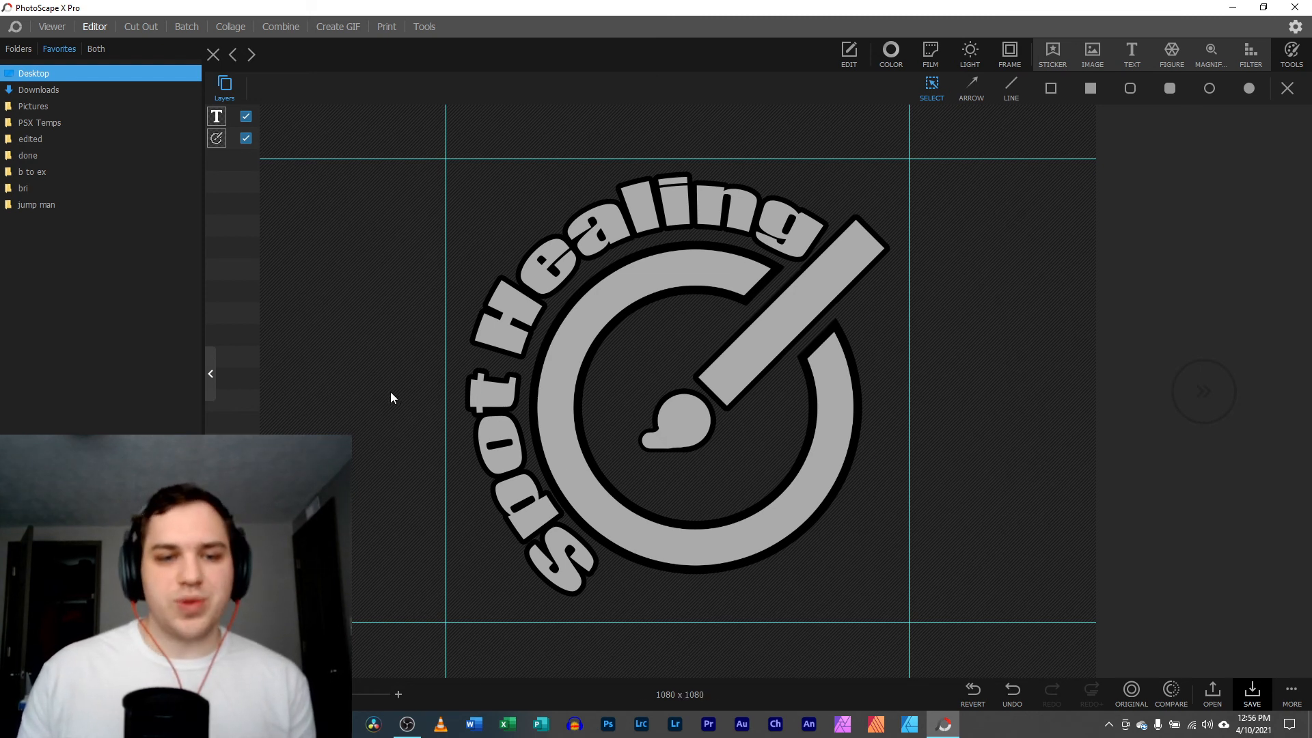
- Paste the Nike swoosh and the Callaway logo as comparison examples, placing them above and beside the finished logo
key(ctrl+v)
drag(631, 421, 437, 213)
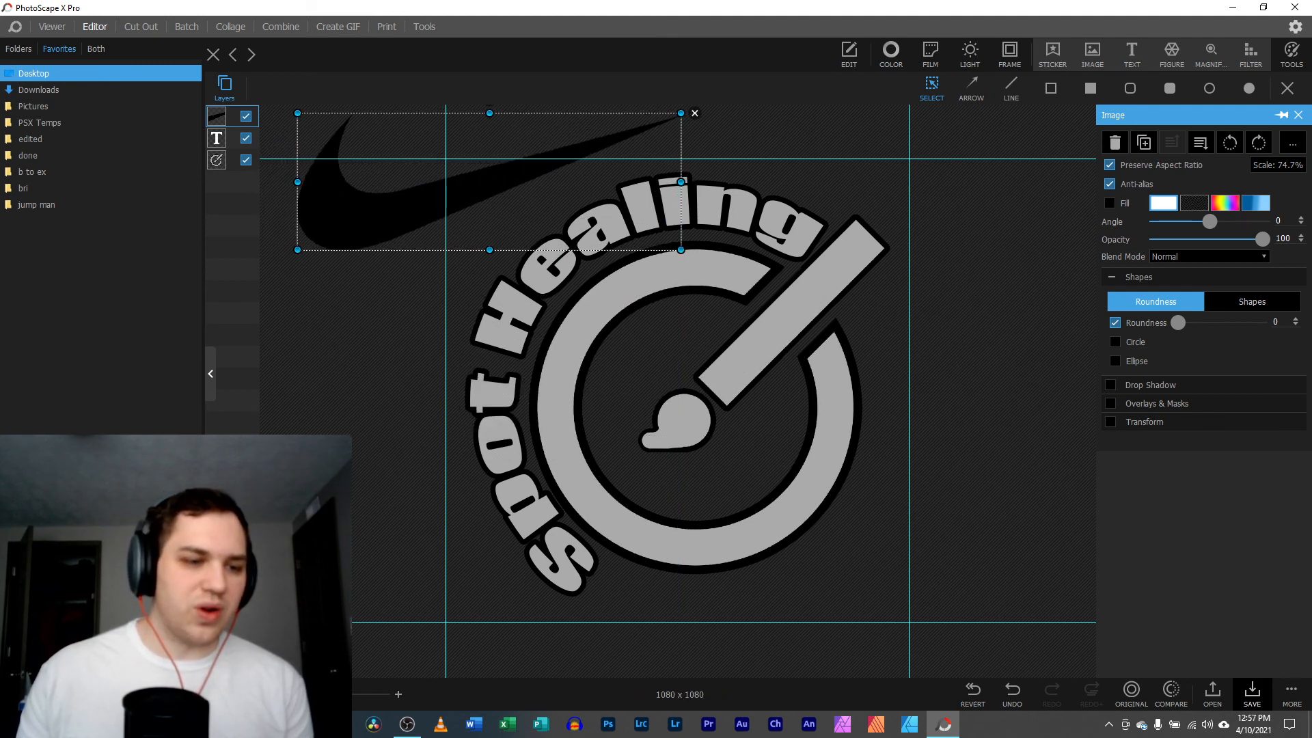
key(ctrl+v)
drag(847, 410, 386, 352)
click(312, 694)
click(312, 694)
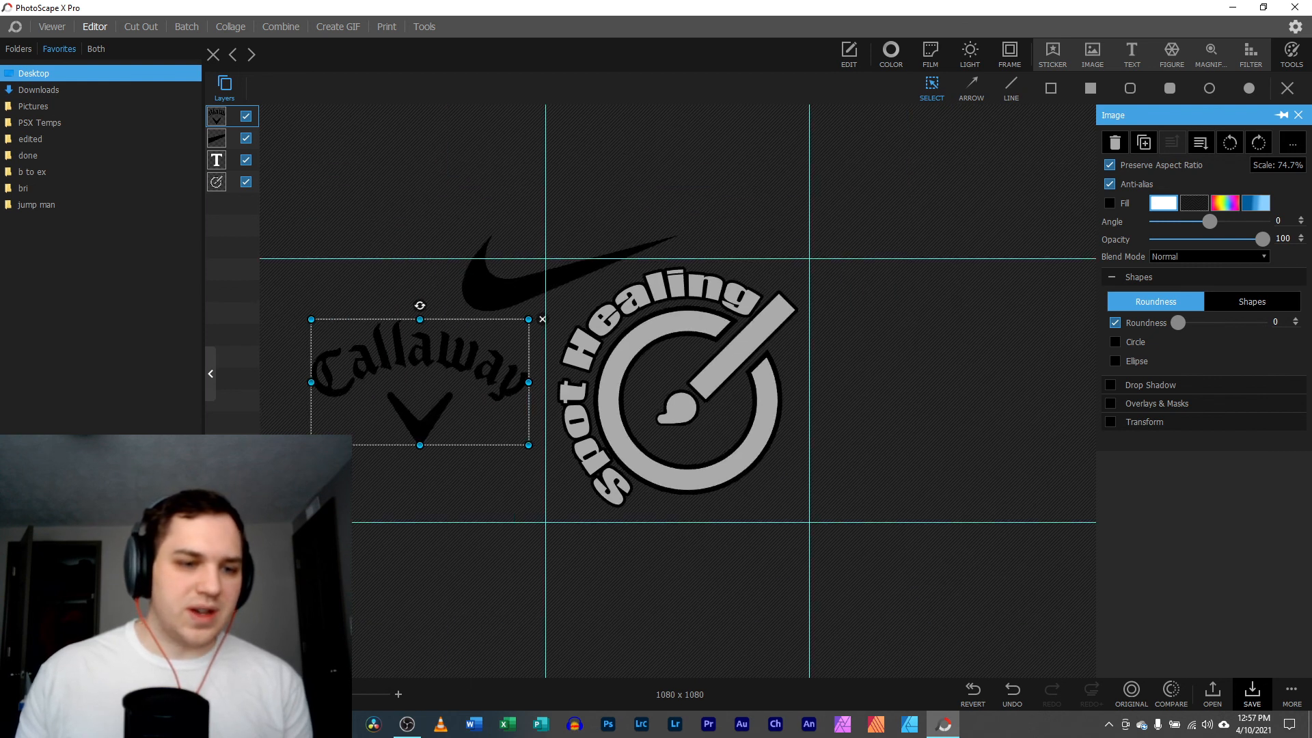
- Paste the Apple logo as another comparison example, enlarge it to 172.7%, and place it below the Callaway logo
key(ctrl+v)
drag(656, 431, 435, 560)
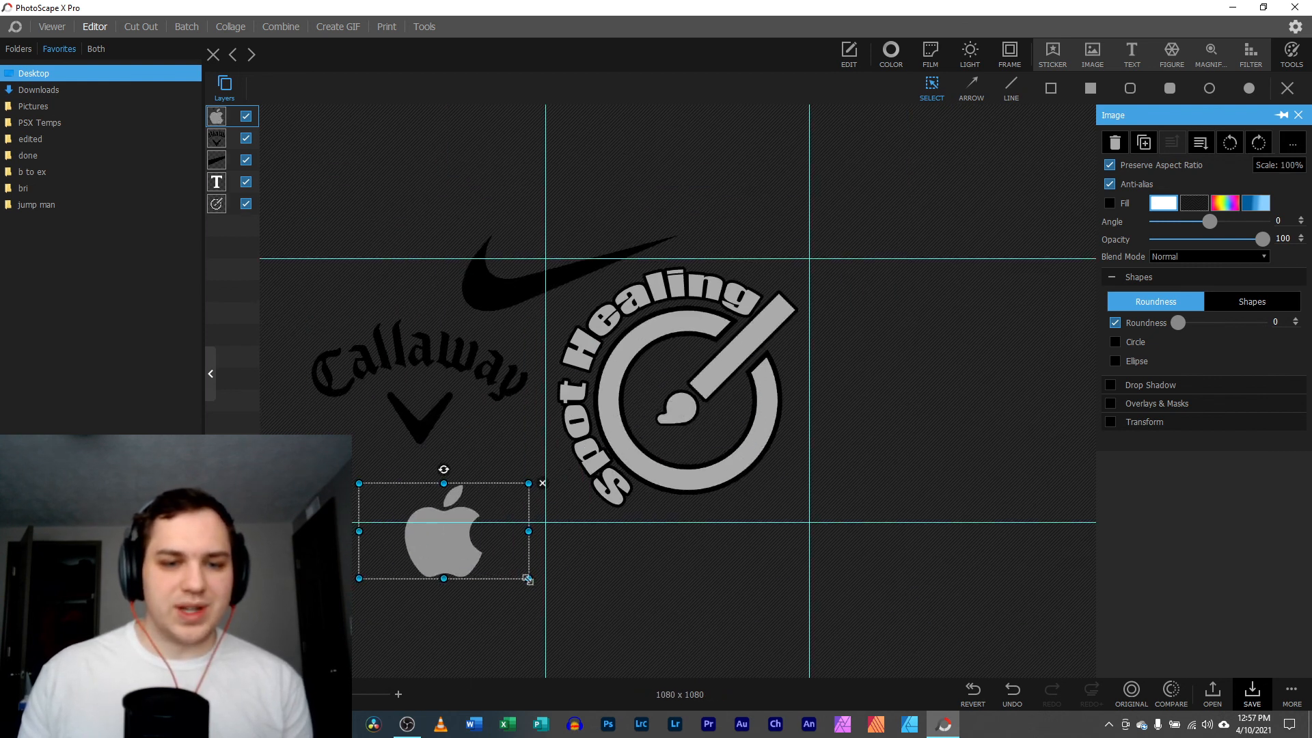
drag(528, 580, 649, 639)
mouse_move(511, 604)
mouse_down()
mouse_move(477, 585)
mouse_move(481, 574)
mouse_up()
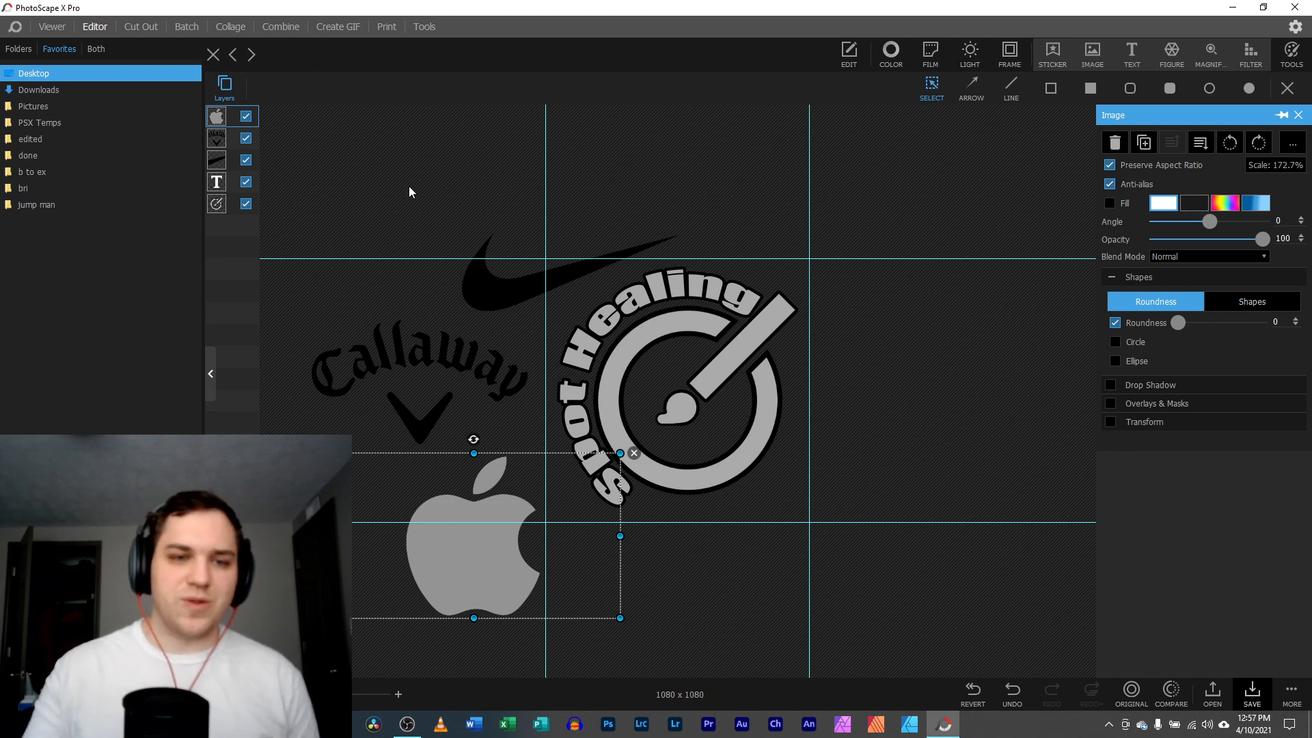
- Select the Nike, Callaway and Apple logos together and delete them from the canvas
drag(410, 192, 481, 568)
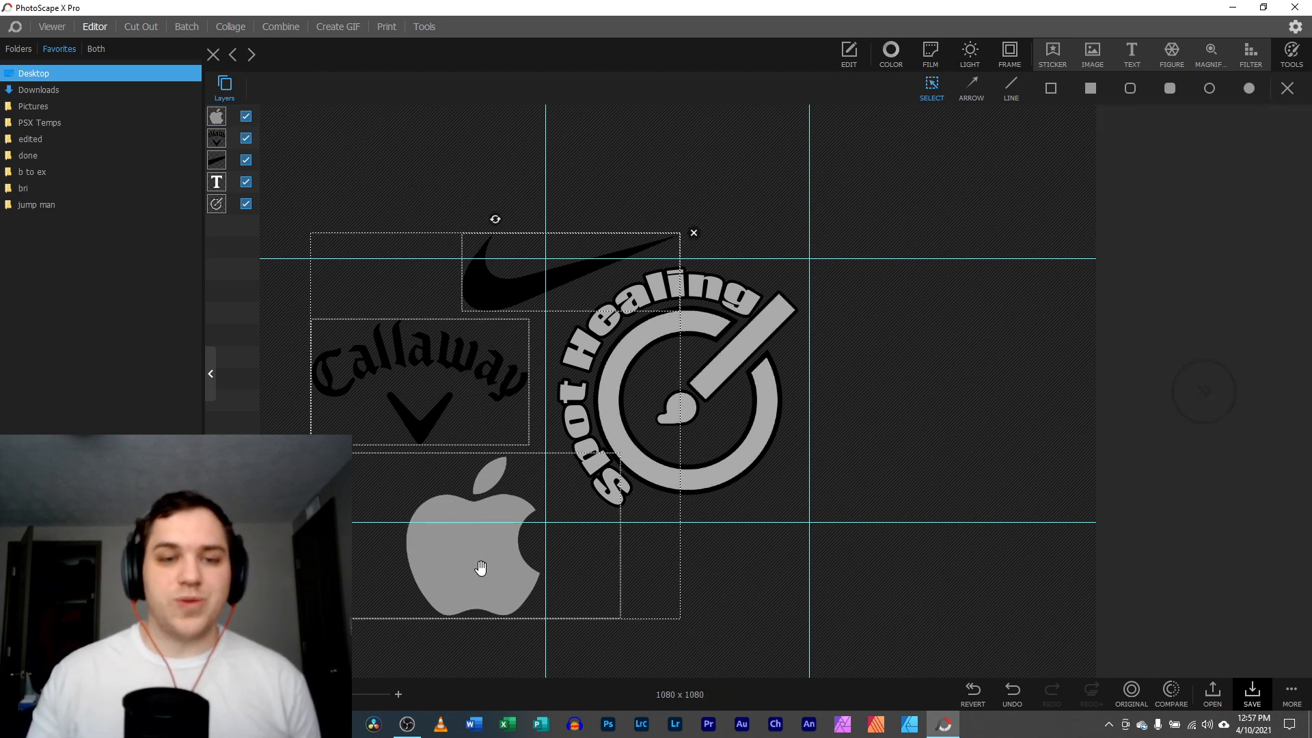
key(Delete)
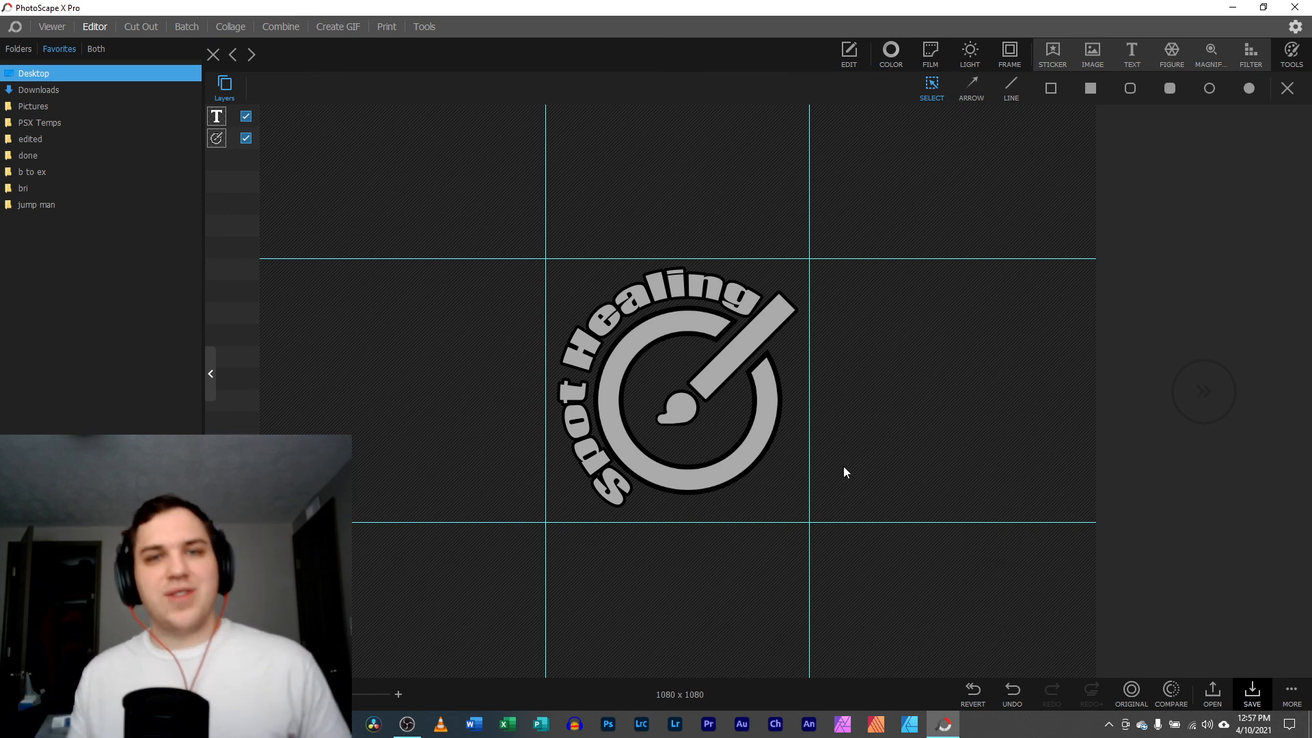
click(1109, 723)
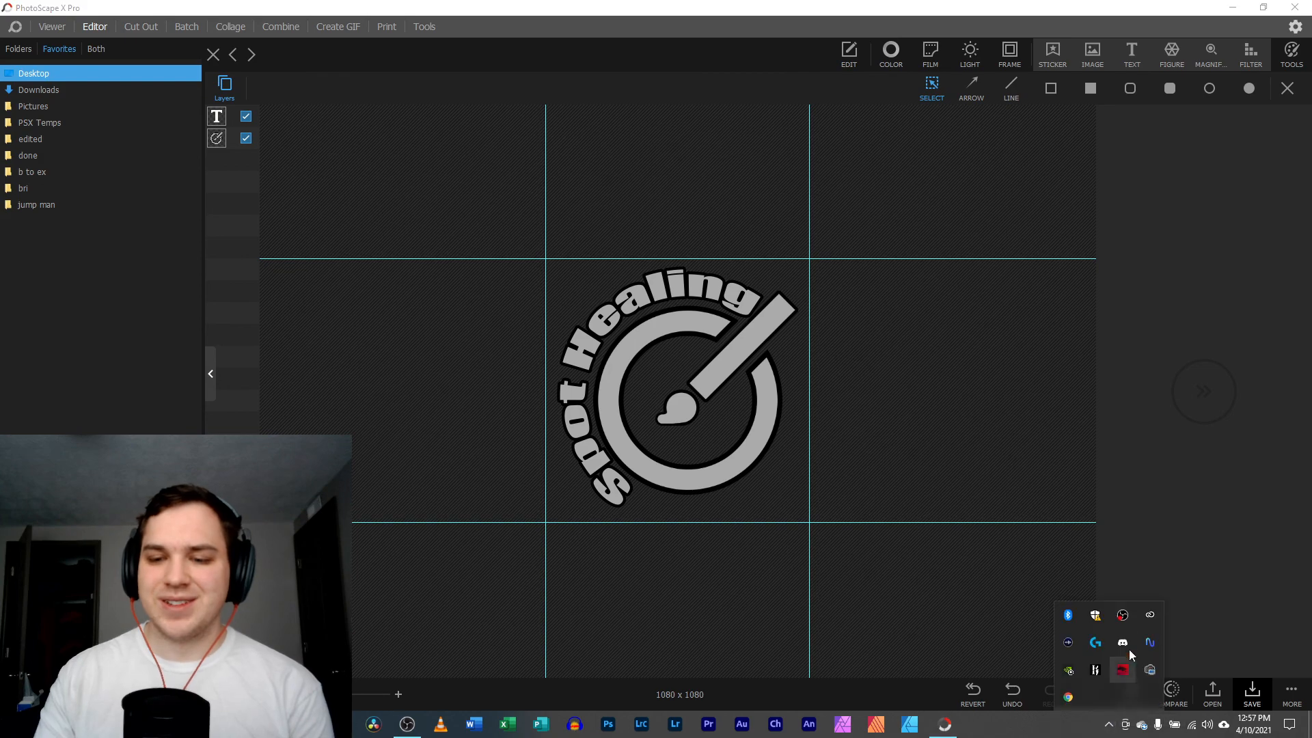